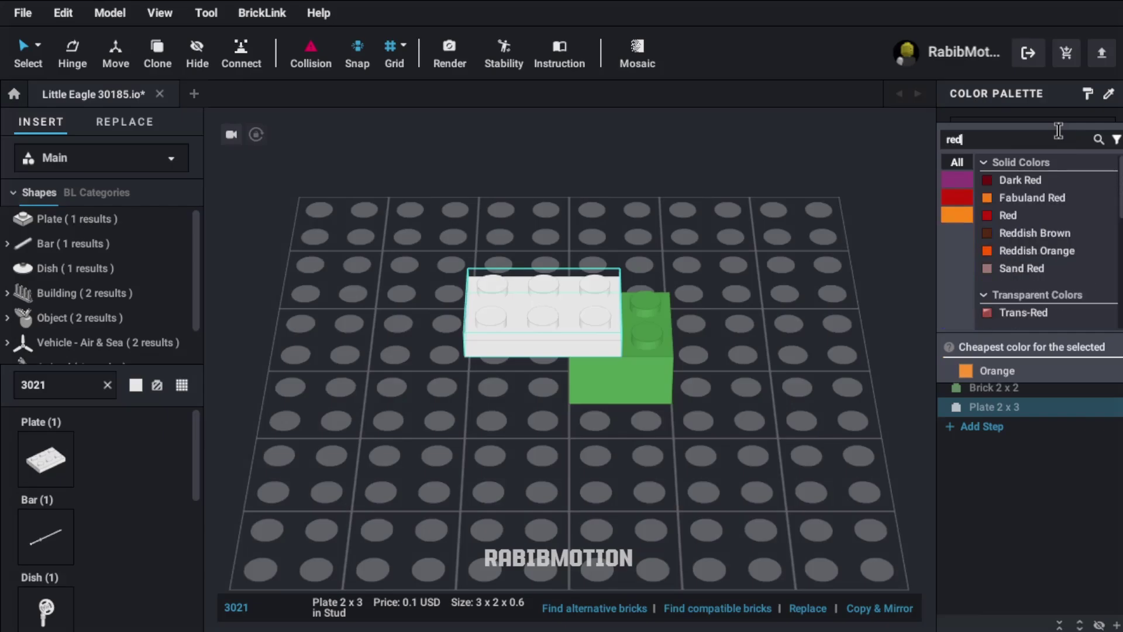
- Colour the 2 x 3 plate Reddish Brown and place a 1 x 2 plate with bar handle (2540) against its end
{"action": "left_click", "coordinate": [1045, 184]}
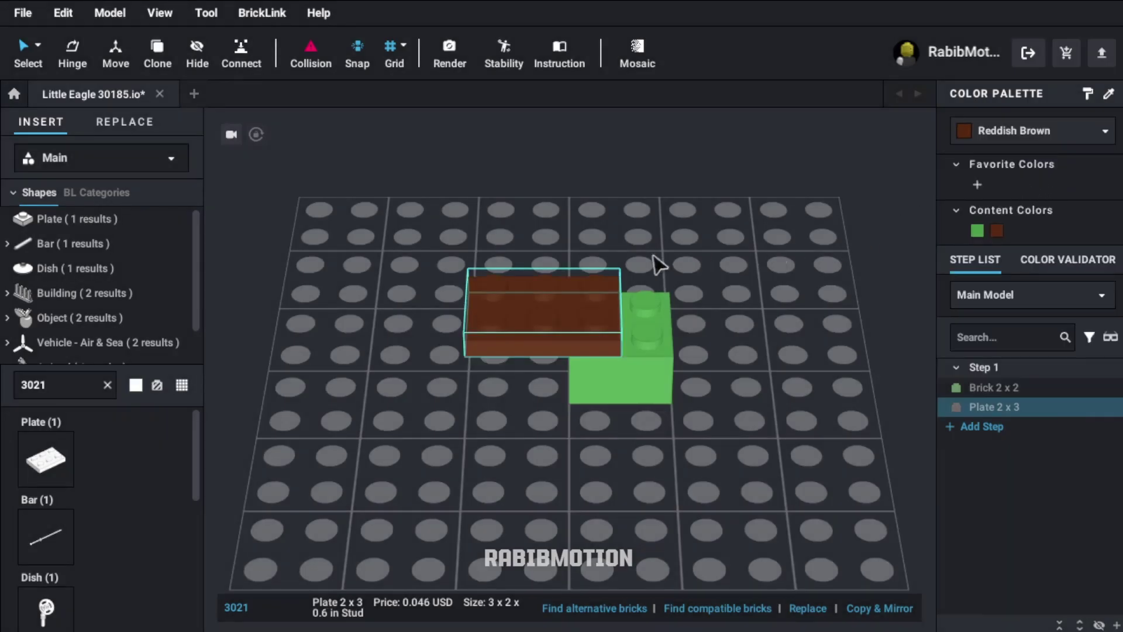
{"action": "left_click", "coordinate": [58, 385]}
{"action": "type", "text": "2540"}
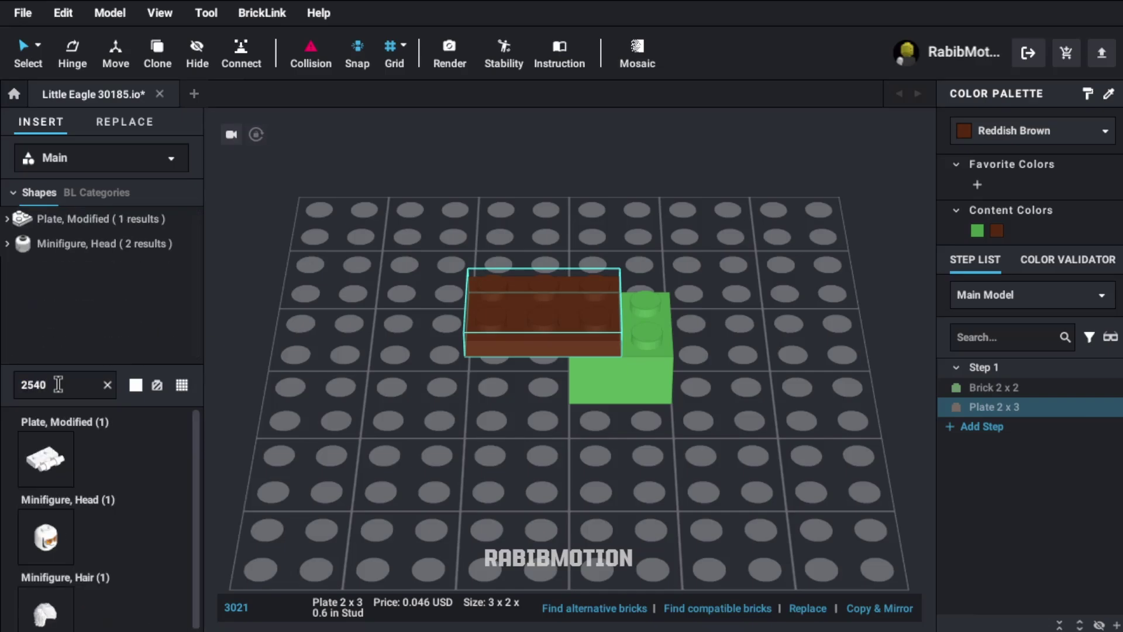
{"action": "left_click_drag", "start_coordinate": [42, 462], "coordinate": [660, 315]}
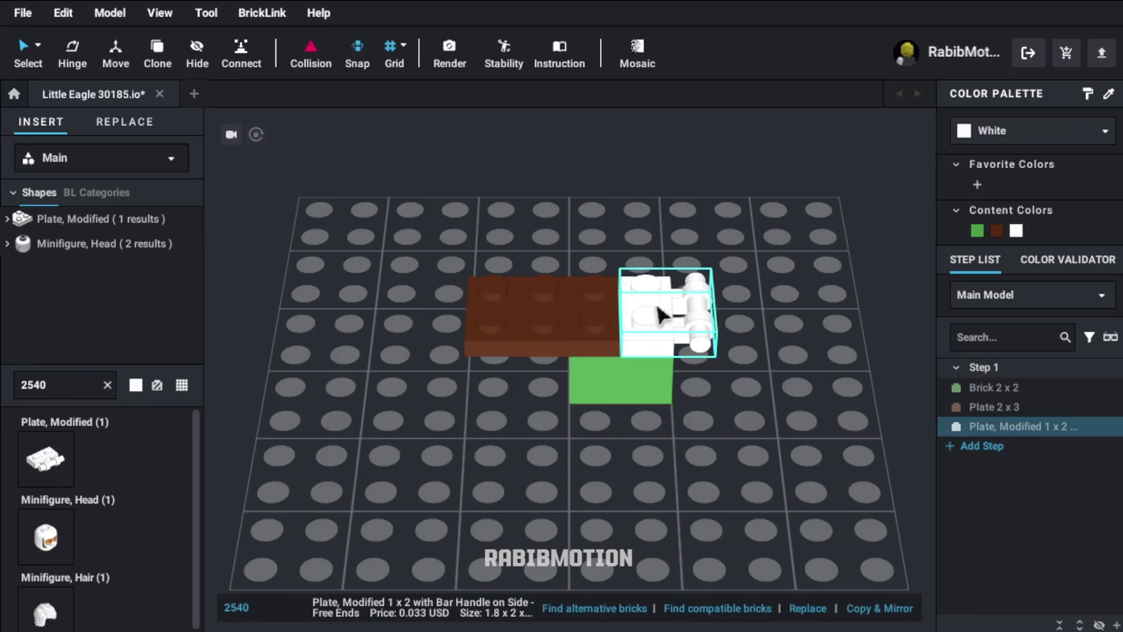
- Colour the bar-handle plate Dark Bluish Gray and move it on top of the 2 x 3 plate's end above the green brick
{"action": "left_click", "coordinate": [1009, 123]}
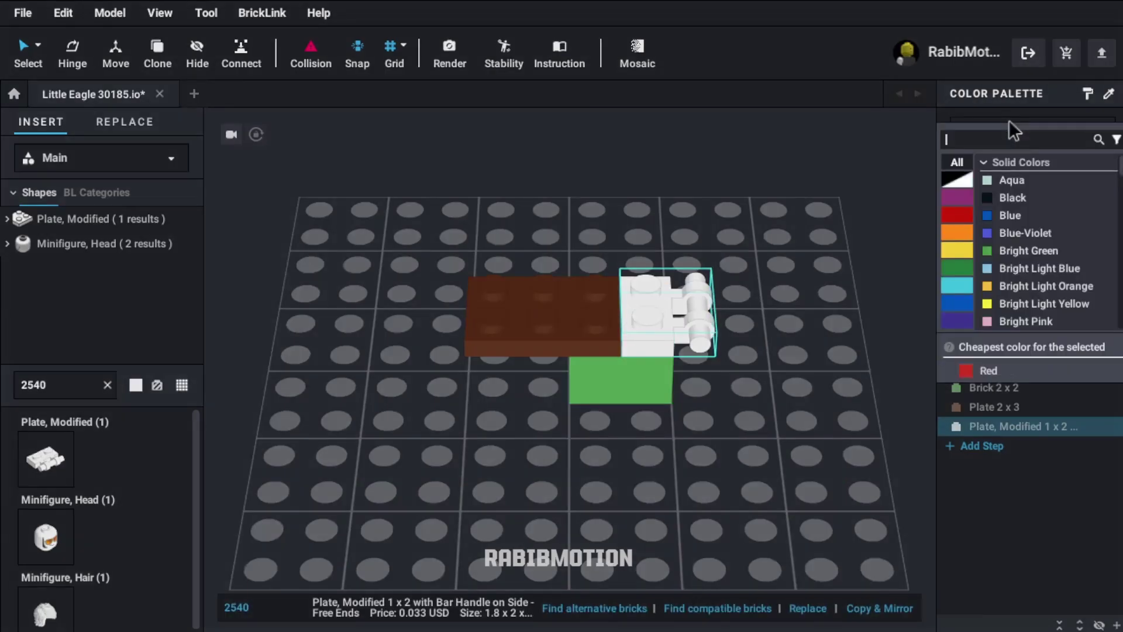
{"action": "left_click", "coordinate": [1025, 214]}
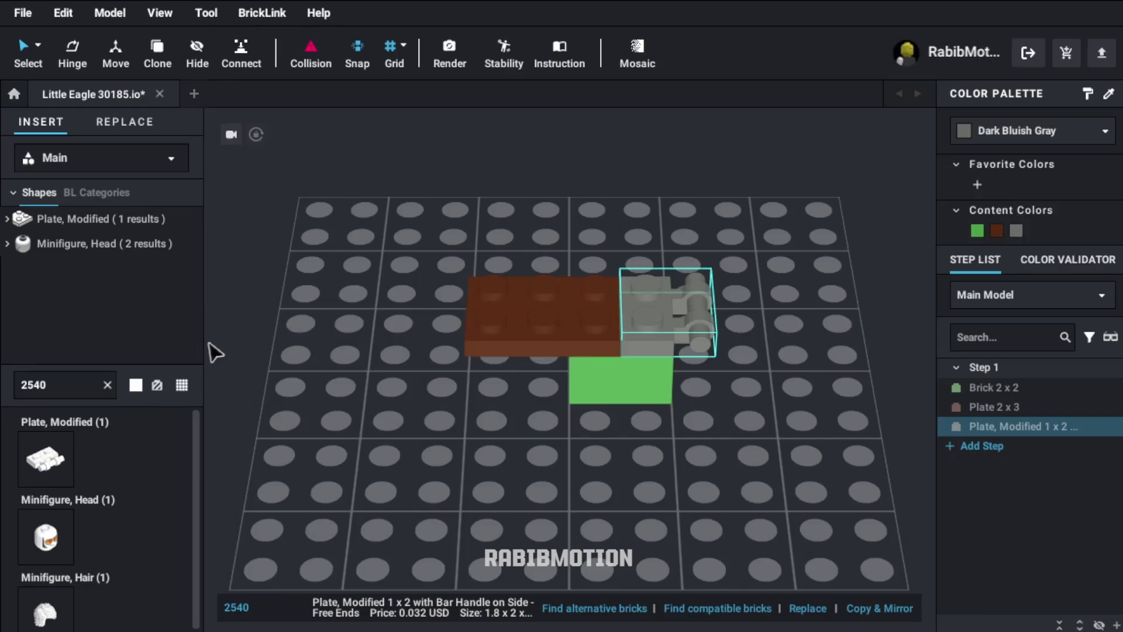
{"action": "left_click_drag", "start_coordinate": [669, 321], "coordinate": [611, 295]}
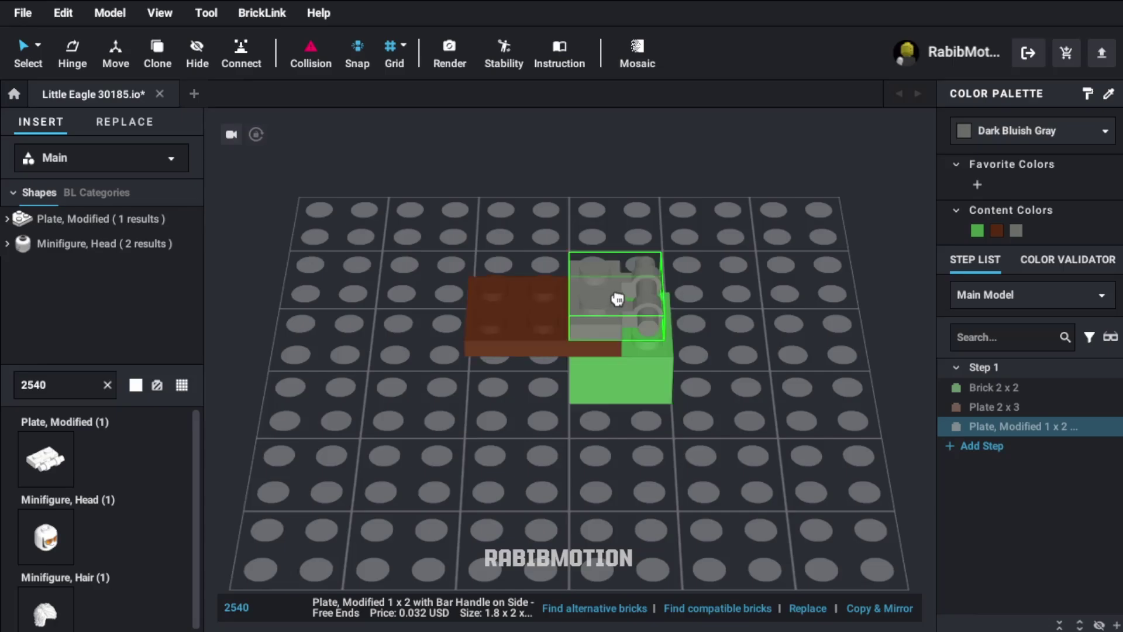
- Add a 2 x 2 plate (3022) on the brown plate beside the bar-handle plate and colour it Reddish Brown
{"action": "double_click", "coordinate": [68, 380]}
{"action": "type", "text": "3"}
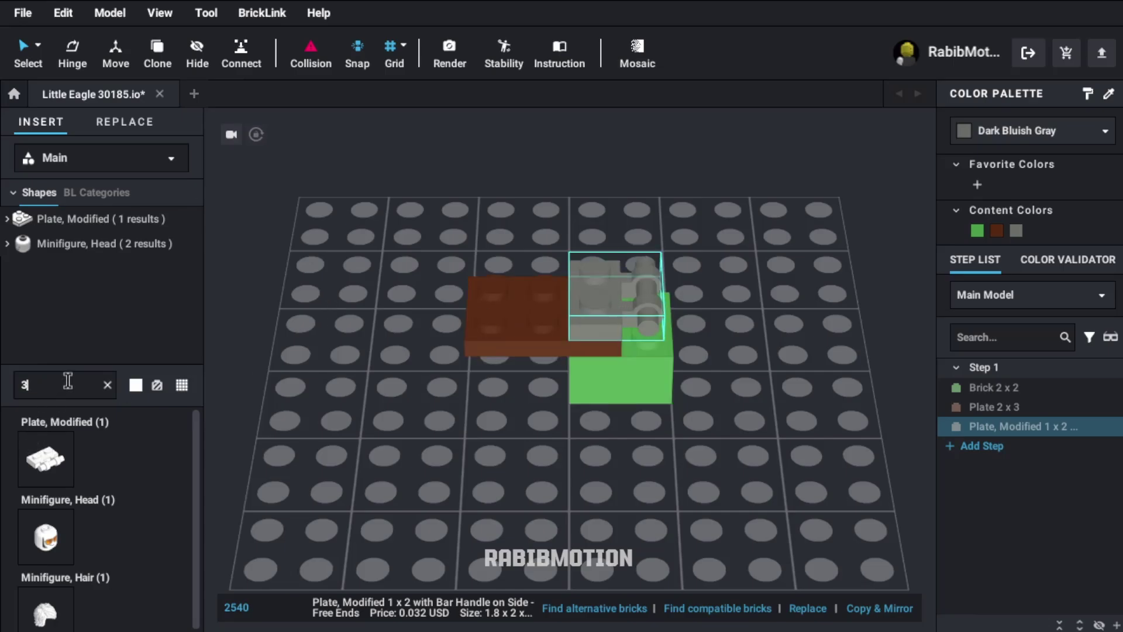
{"action": "type", "text": "022"}
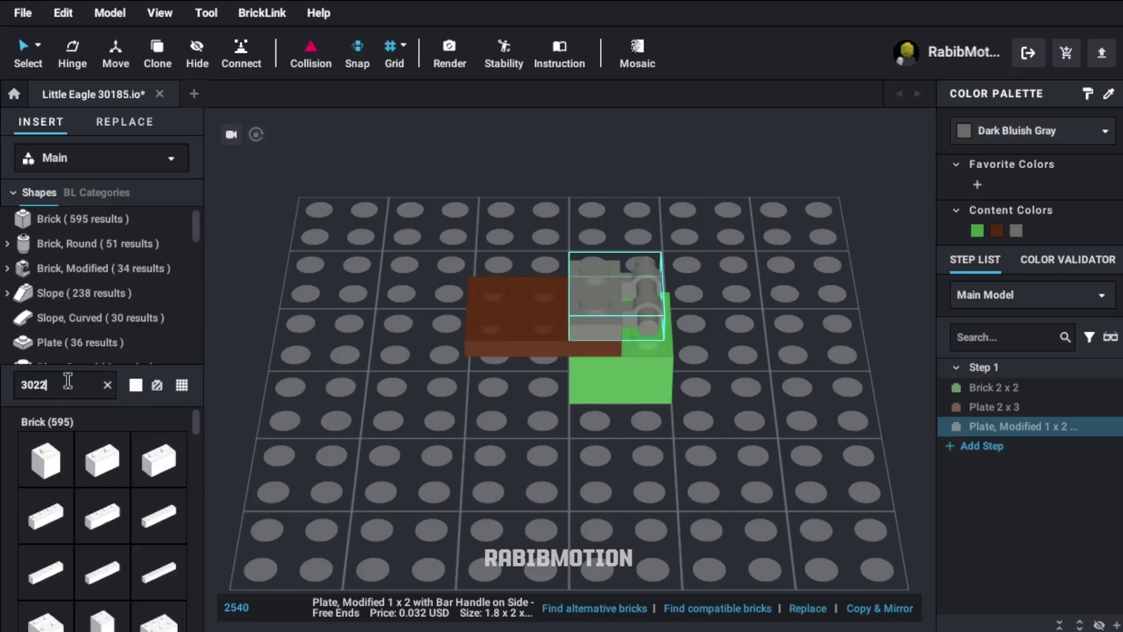
{"action": "left_click_drag", "start_coordinate": [46, 459], "coordinate": [514, 295]}
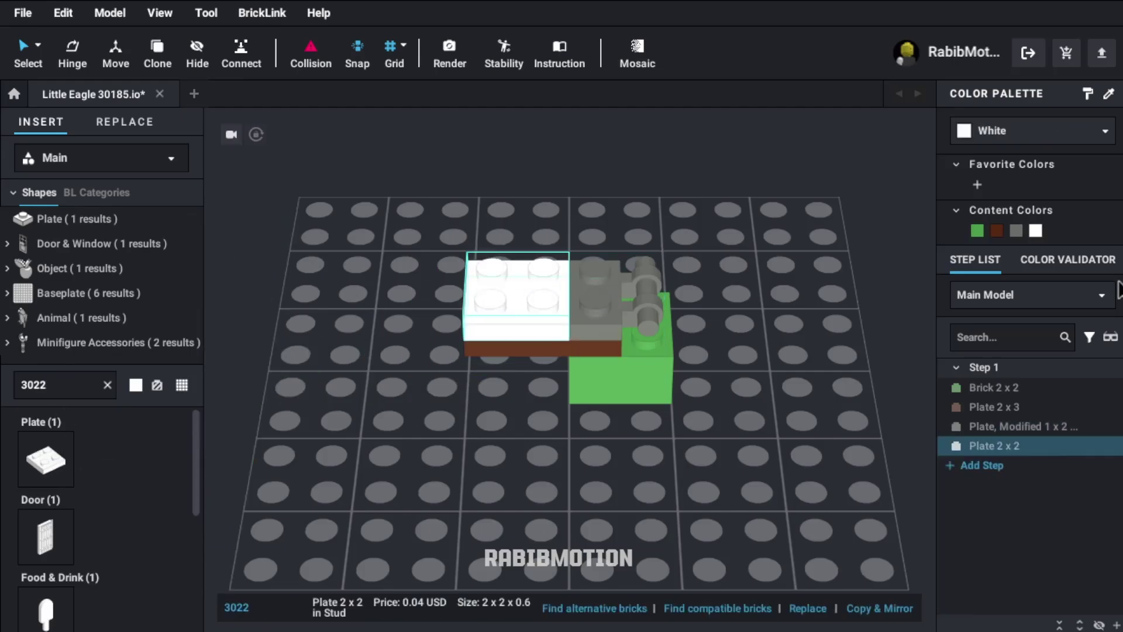
{"action": "left_click", "coordinate": [998, 227]}
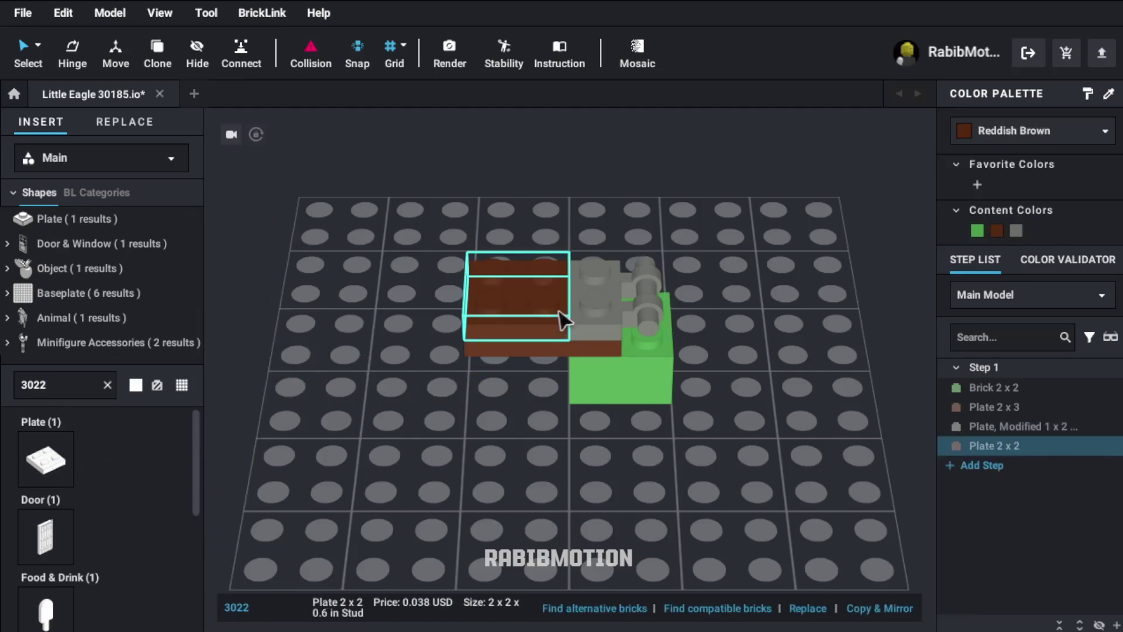
- Attach a 2 x 2 round plate with rounded bottom (2654) beneath the overhanging brown plate and colour it Dark Bluish Gray
{"action": "right_click_drag", "start_coordinate": [554, 271], "coordinate": [577, 272]}
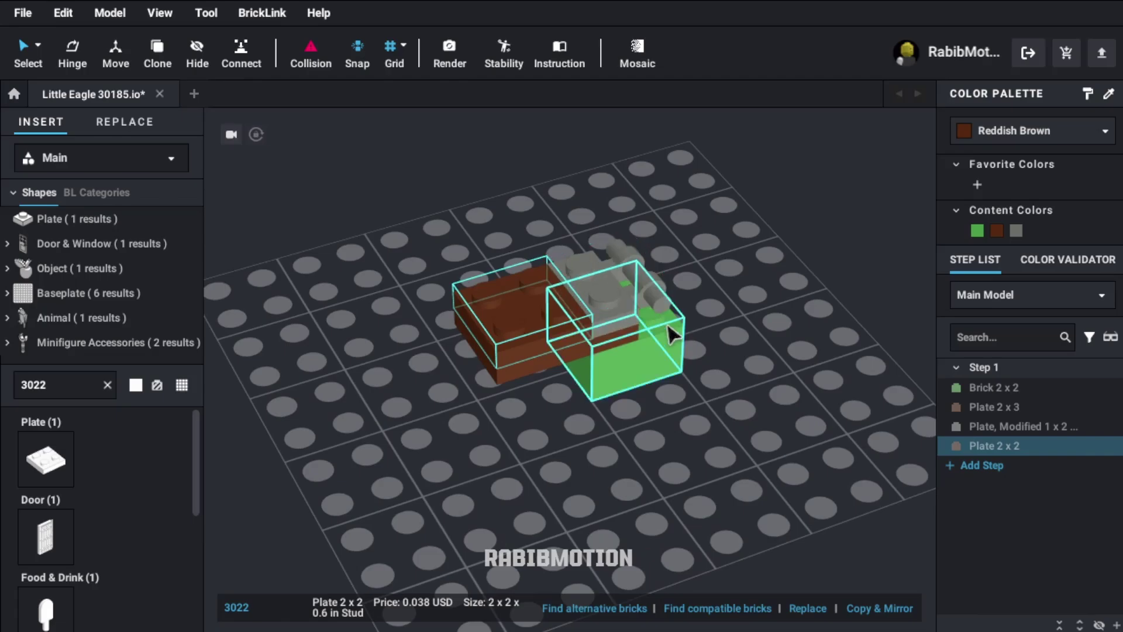
{"action": "left_click", "coordinate": [710, 340]}
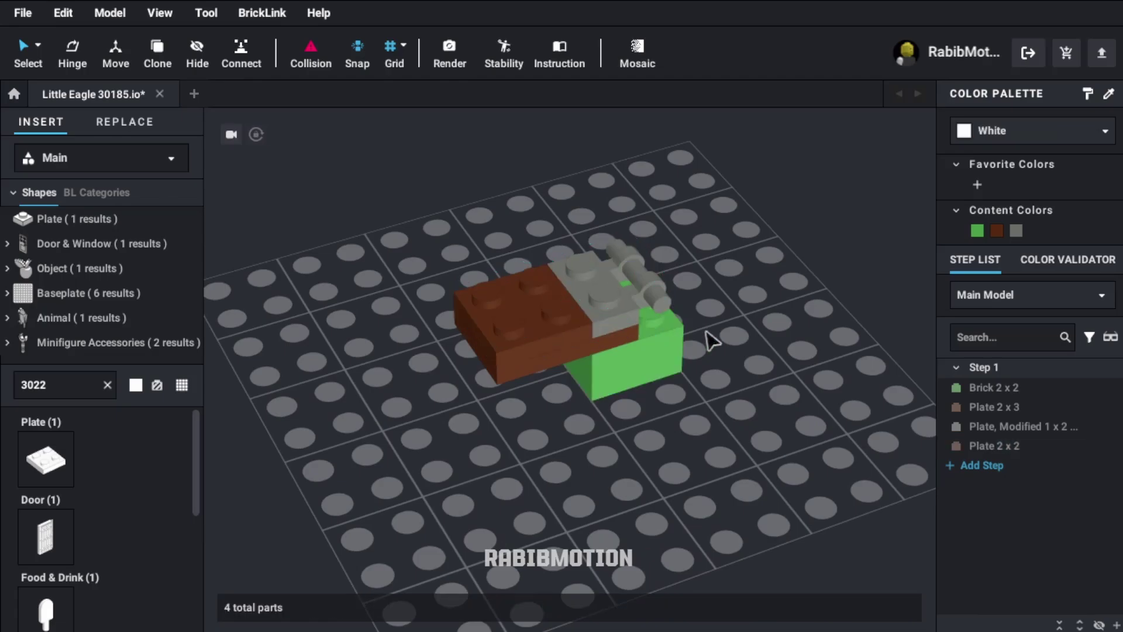
{"action": "left_click", "coordinate": [80, 389]}
{"action": "type", "text": "2654"}
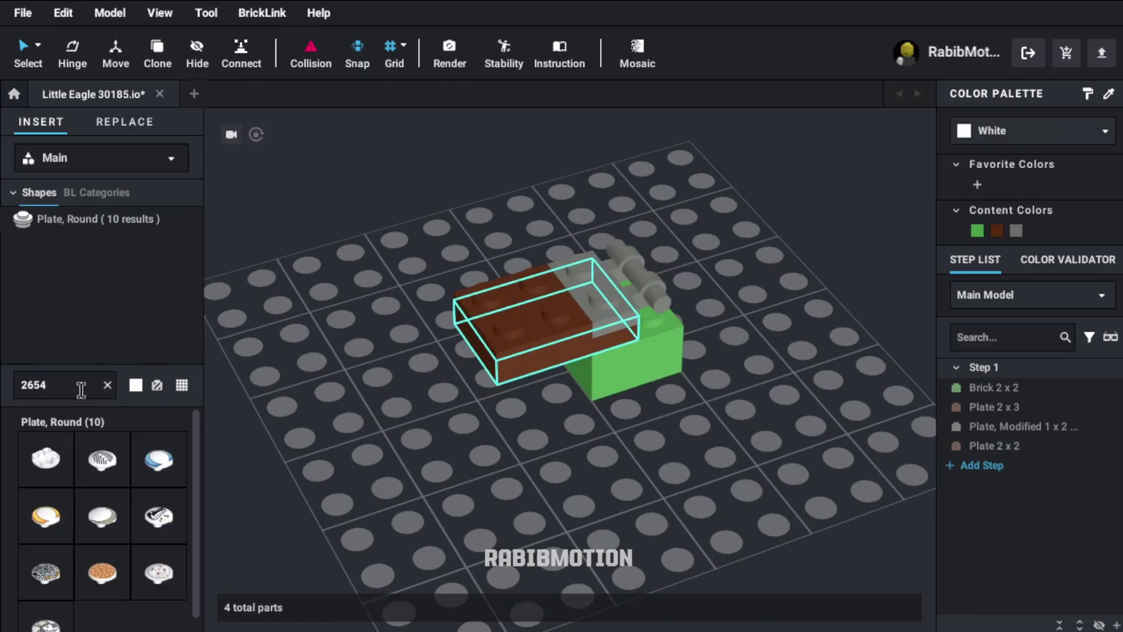
{"action": "left_click_drag", "start_coordinate": [53, 462], "coordinate": [533, 354]}
{"action": "left_click", "coordinate": [532, 355]}
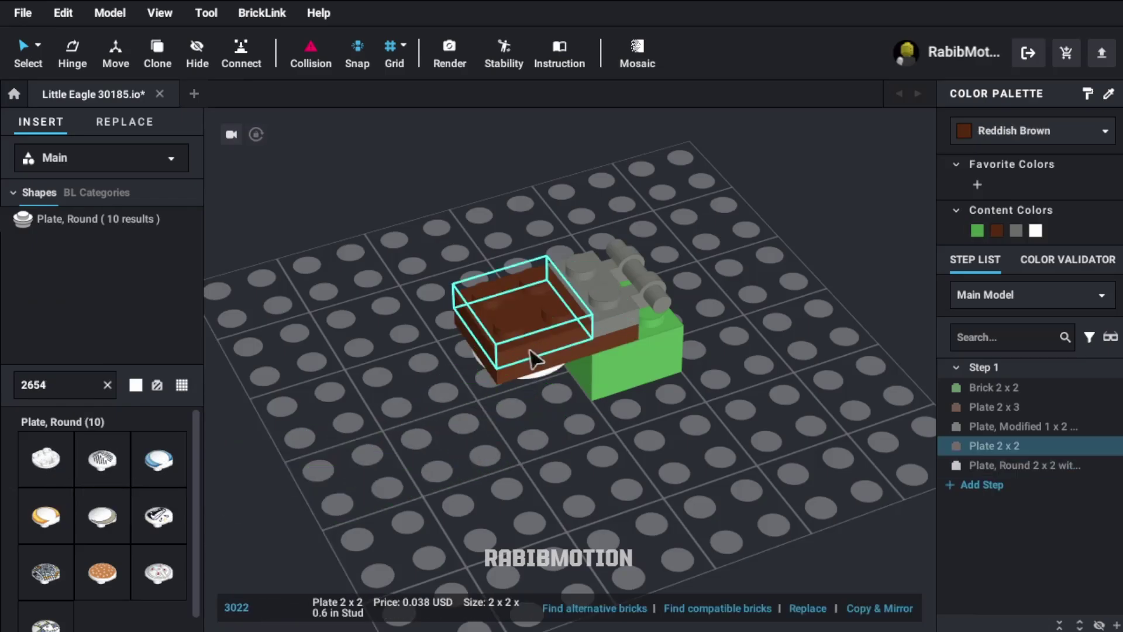
{"action": "left_click", "coordinate": [550, 379]}
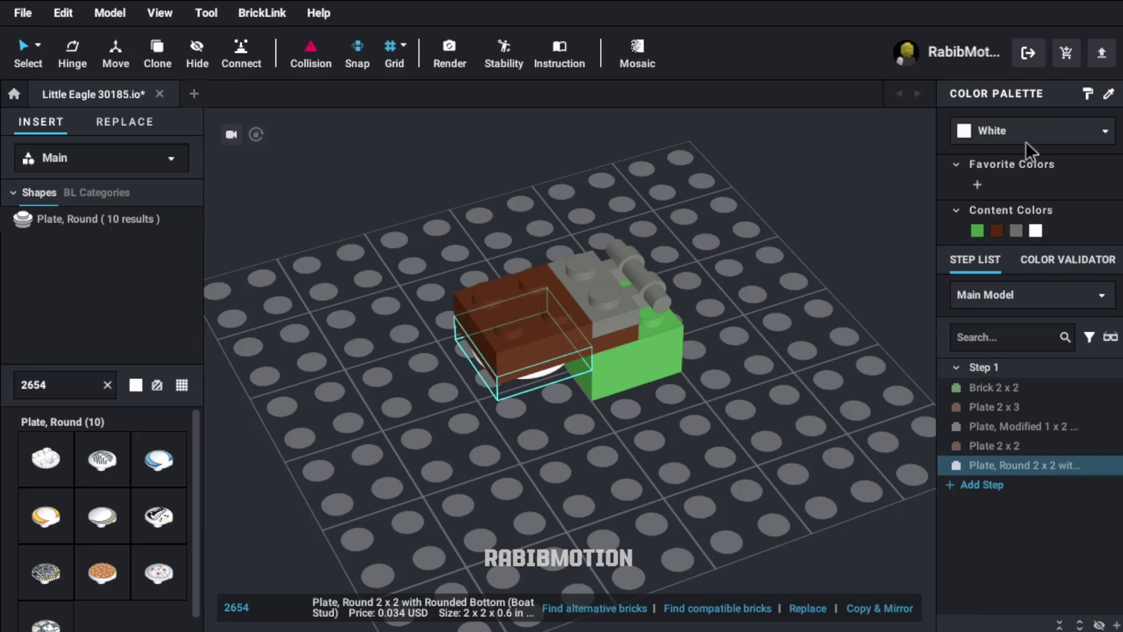
{"action": "left_click", "coordinate": [1018, 228]}
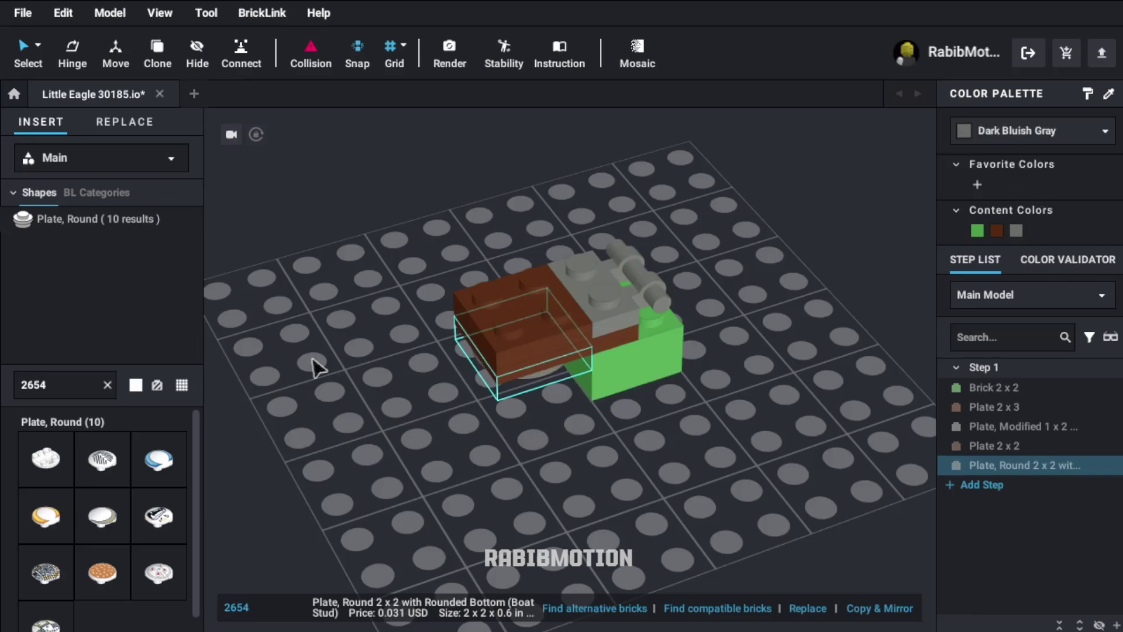
- Clone the grey bar-handle plate onto the opposite end facing outward, and clone the brown 2 x 2 plate beside it on the same layer
{"action": "left_click", "coordinate": [615, 288]}
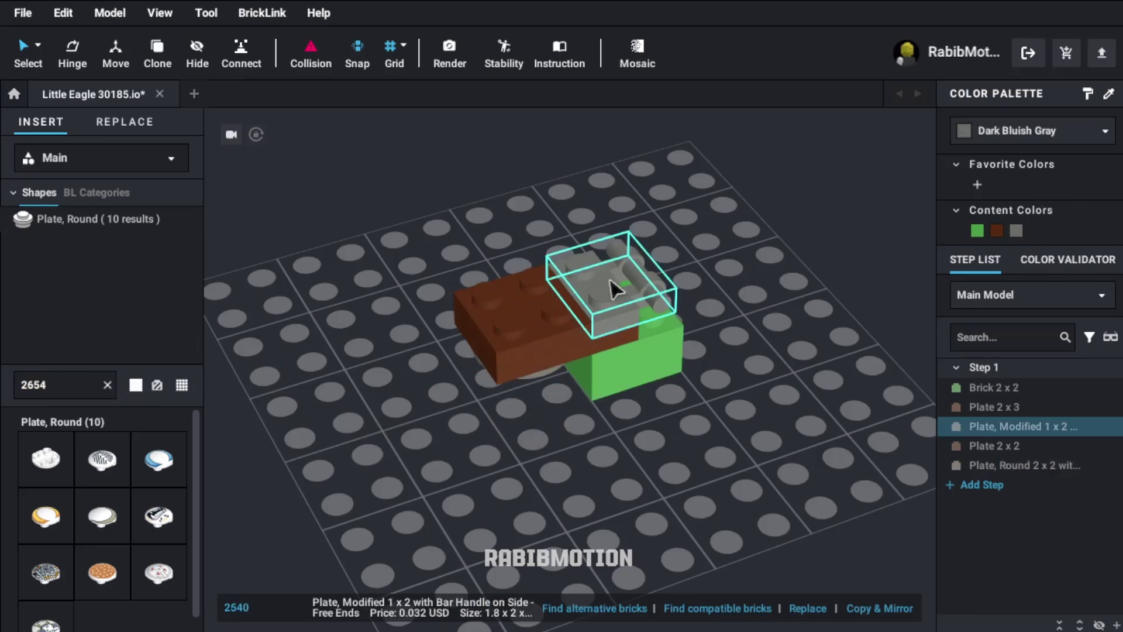
{"action": "key", "text": "c"}
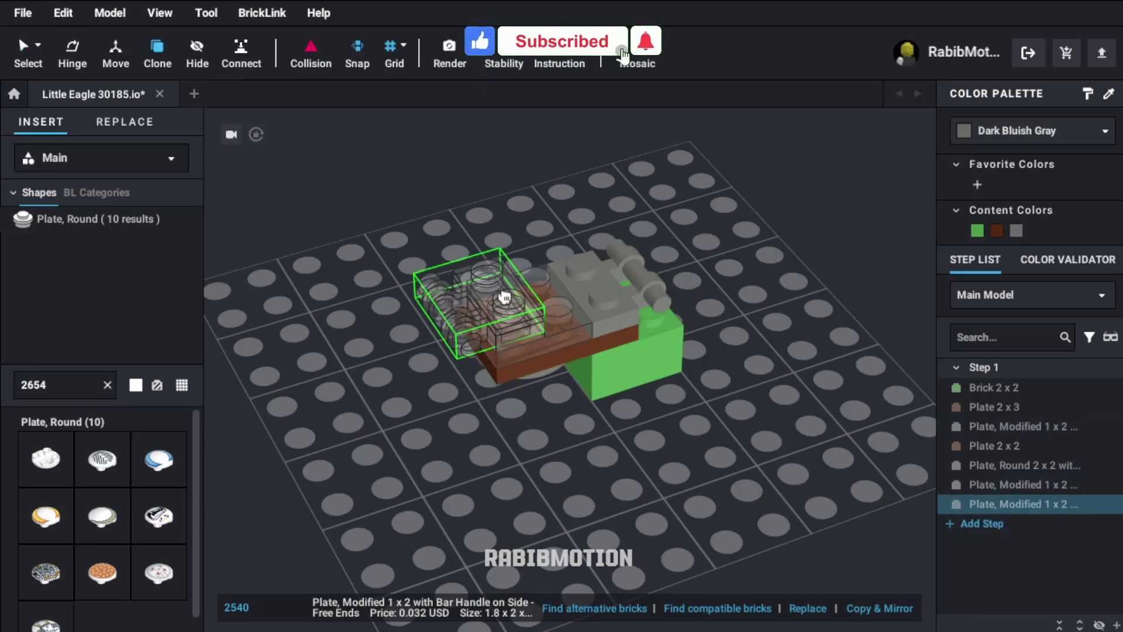
{"action": "left_click", "coordinate": [568, 335]}
{"action": "left_click", "coordinate": [568, 335]}
{"action": "key", "text": "c"}
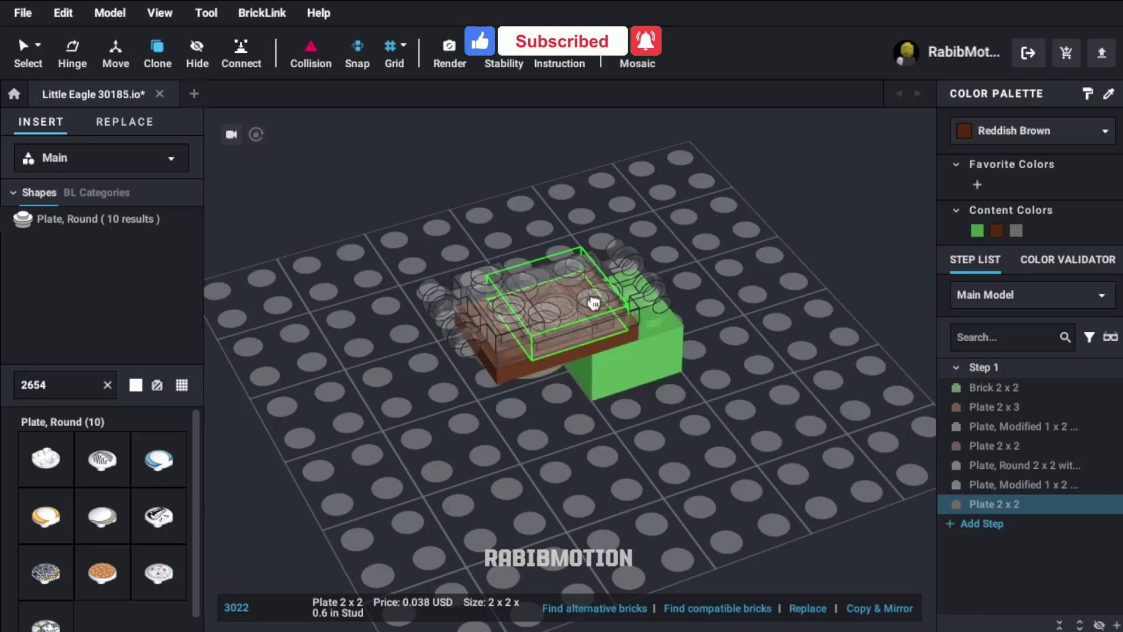
{"action": "left_click", "coordinate": [585, 285]}
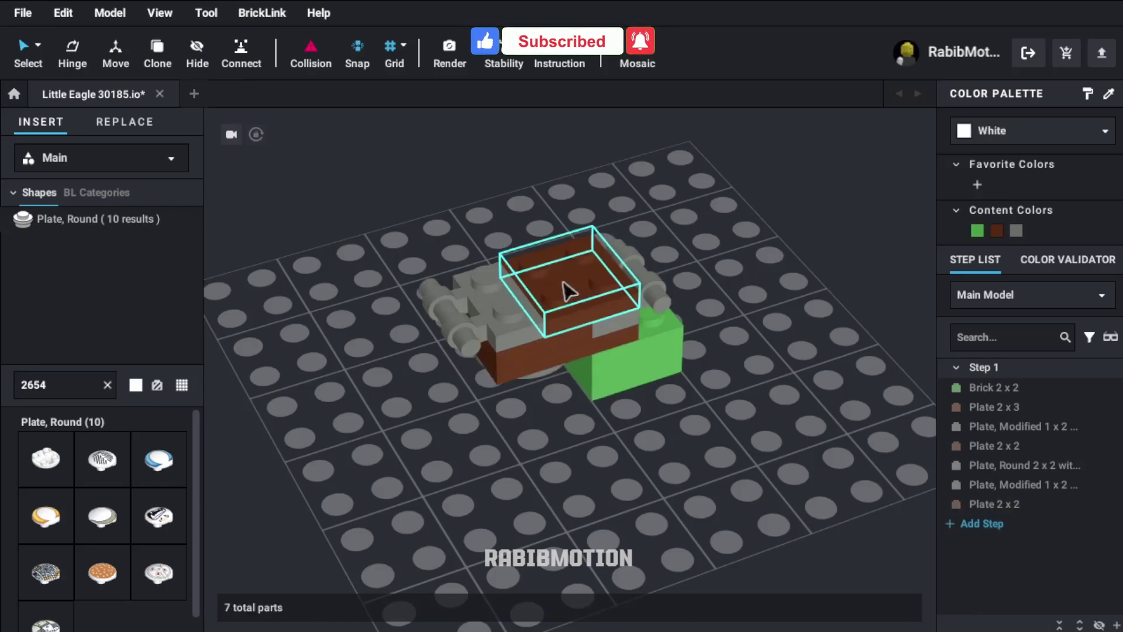
- Add a 1 x 2 plate with angled bar handles (92692) on top above the green brick, handles outward, and colour it Black
{"action": "type", "text": "9"}
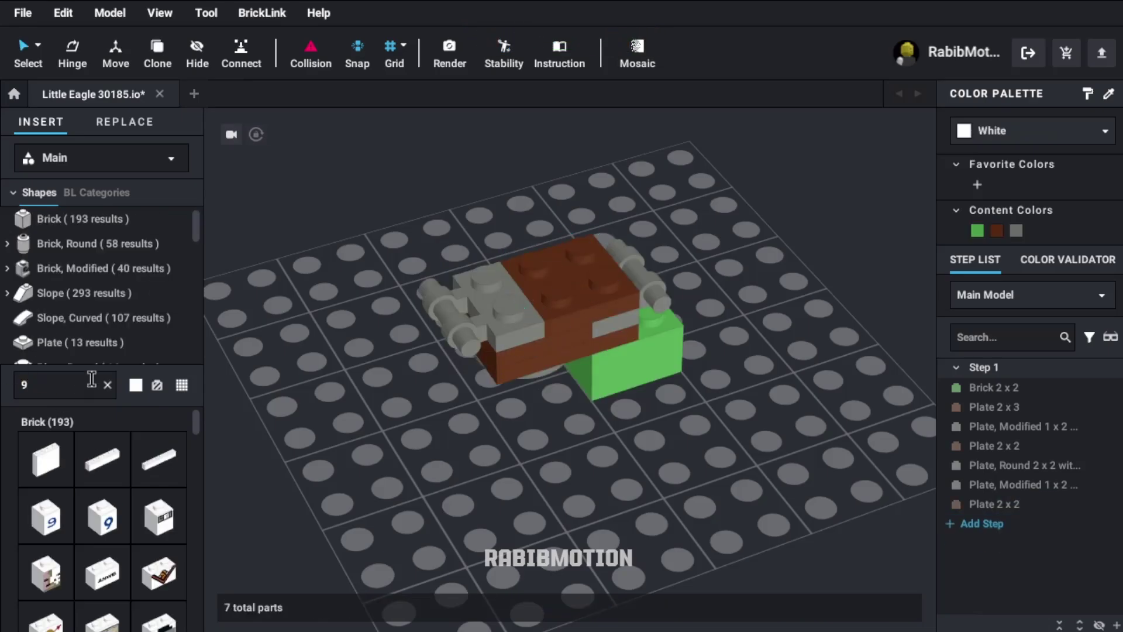
{"action": "type", "text": "2692"}
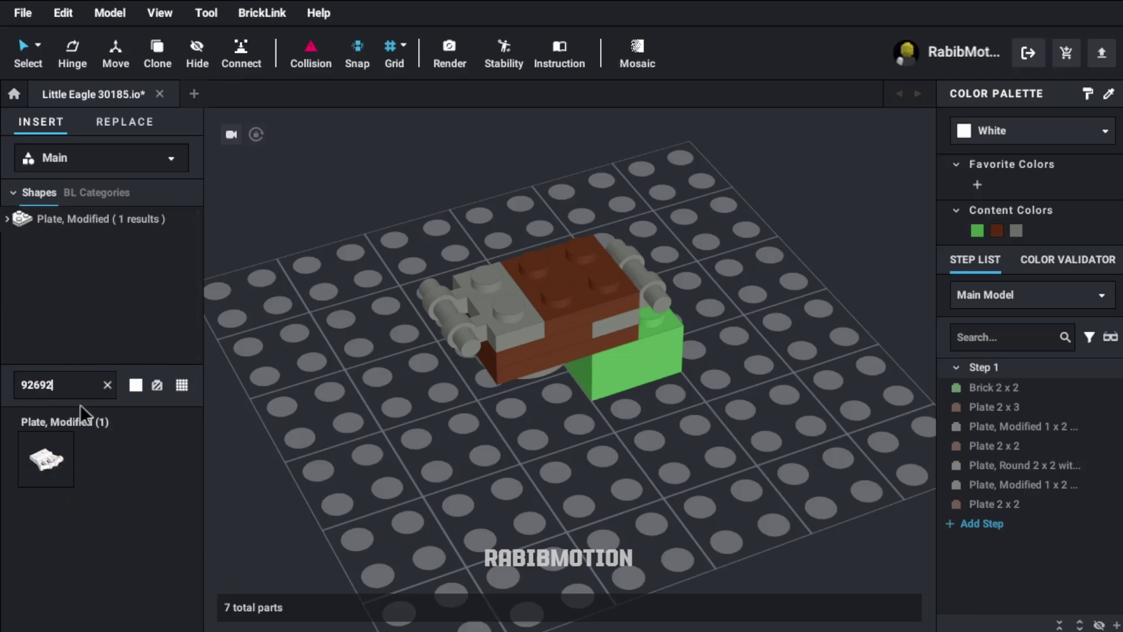
{"action": "left_click_drag", "start_coordinate": [41, 462], "coordinate": [592, 240]}
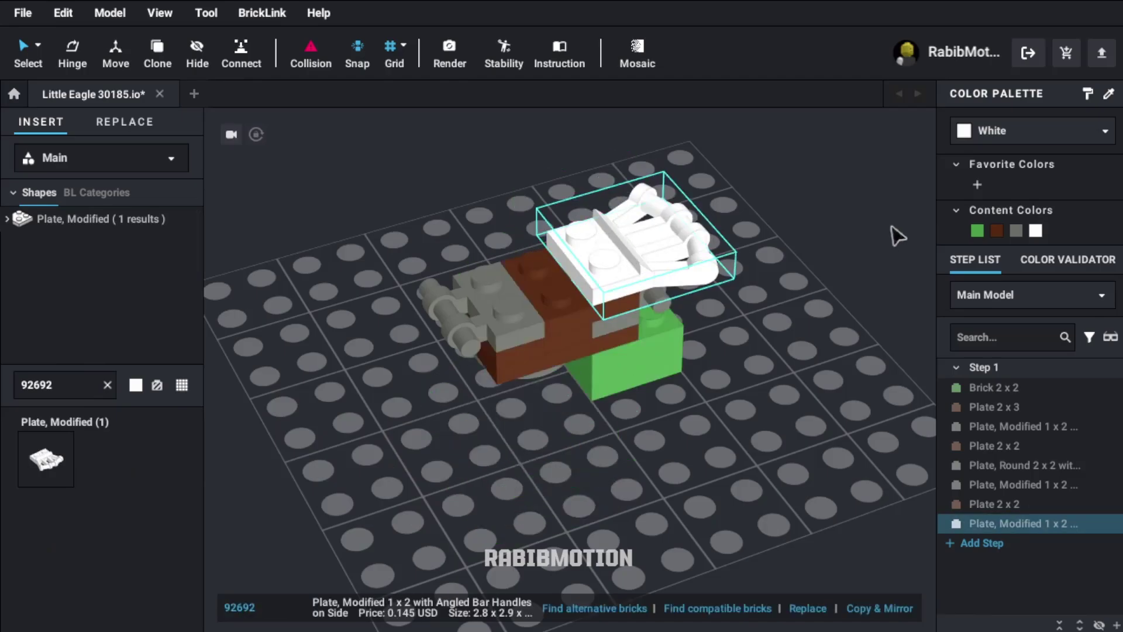
{"action": "left_click", "coordinate": [1027, 133]}
{"action": "left_click", "coordinate": [985, 182]}
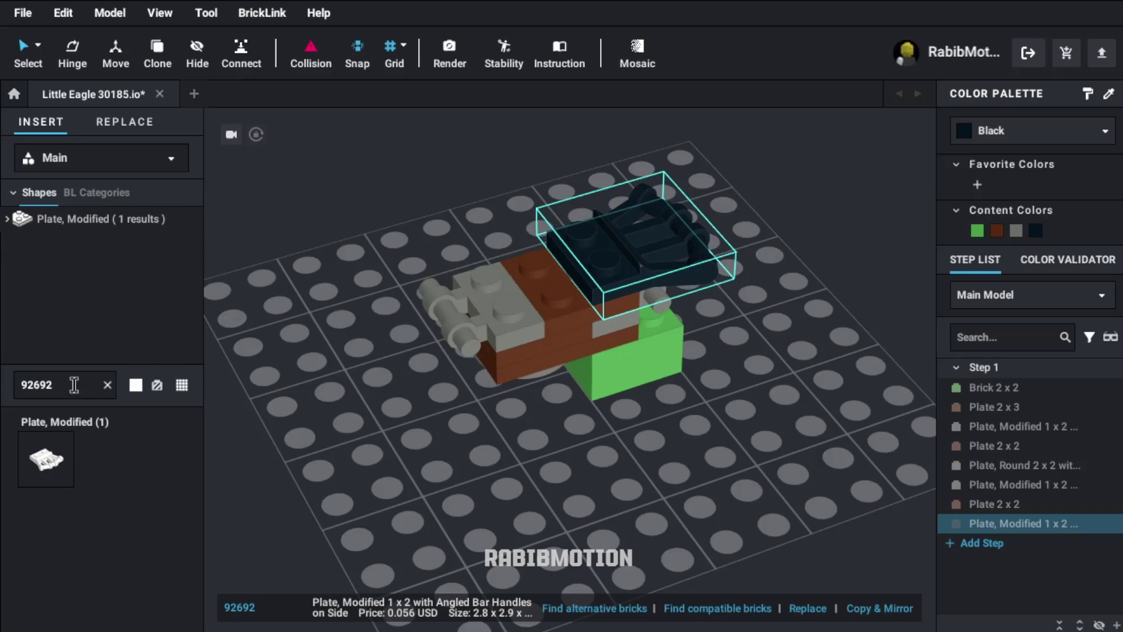
- Place two Black 1 x 2 plates with open O clips (60470b) beside the angled-handle plate, with their clips facing opposite sides
{"action": "left_click", "coordinate": [73, 385]}
{"action": "type", "text": "60"}
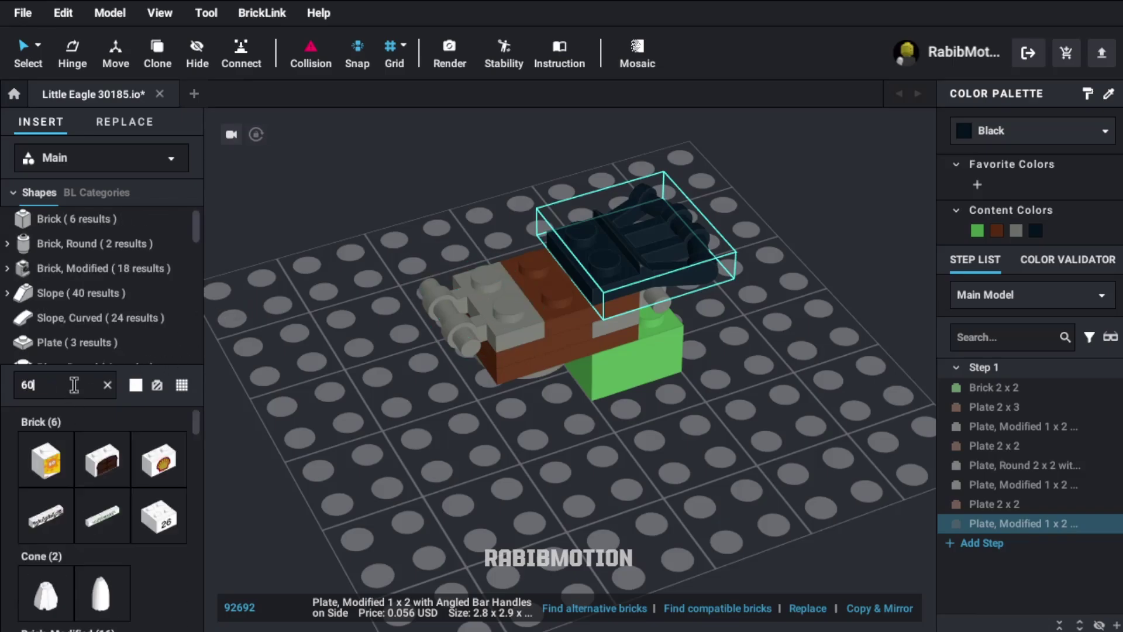
{"action": "type", "text": "470b"}
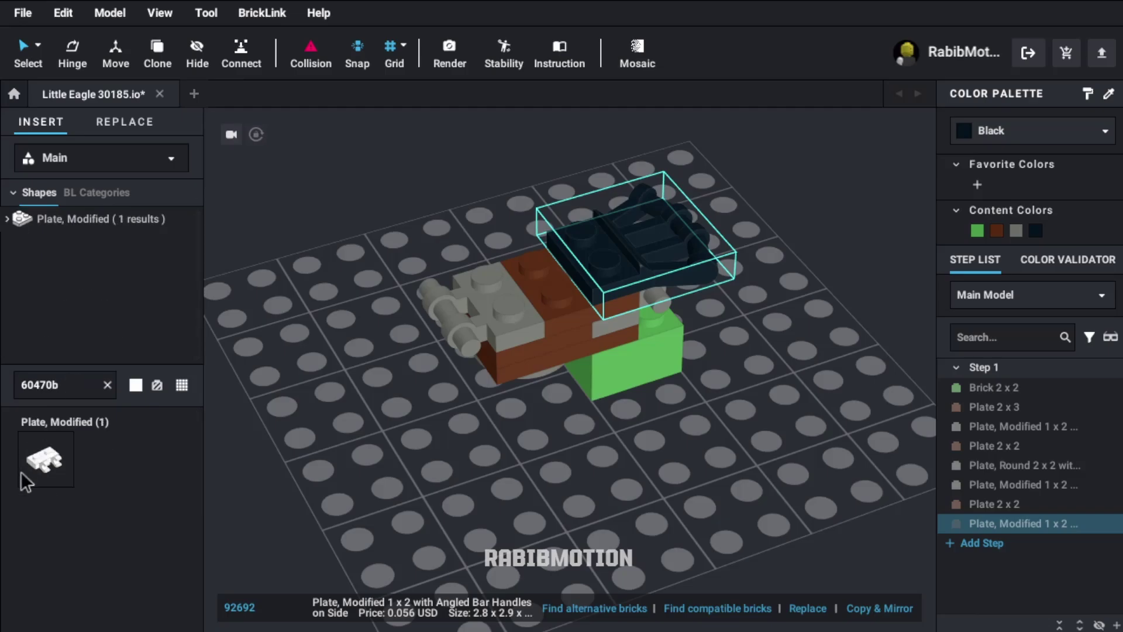
{"action": "left_click_drag", "start_coordinate": [22, 474], "coordinate": [541, 304]}
{"action": "left_click", "coordinate": [1036, 231]}
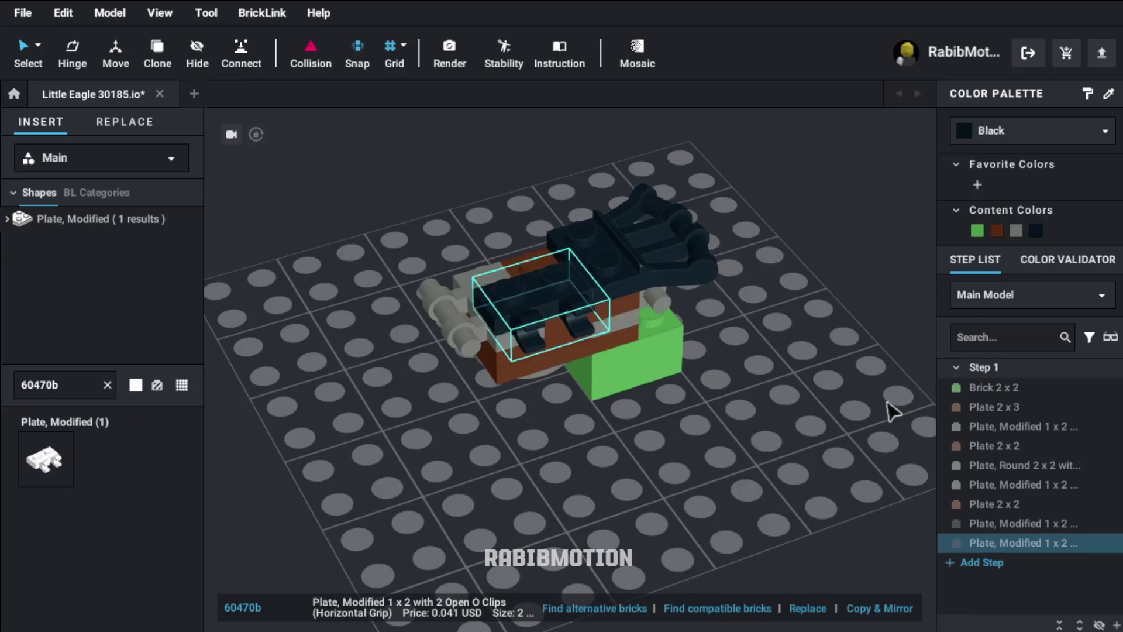
{"action": "key", "text": "c"}
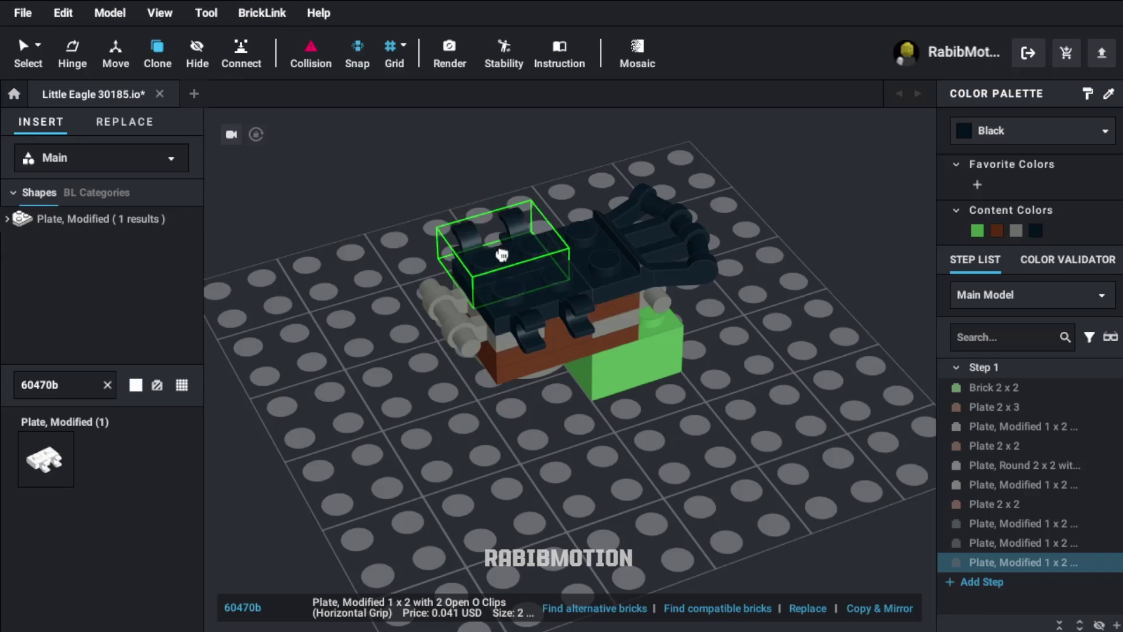
{"action": "left_click", "coordinate": [525, 253]}
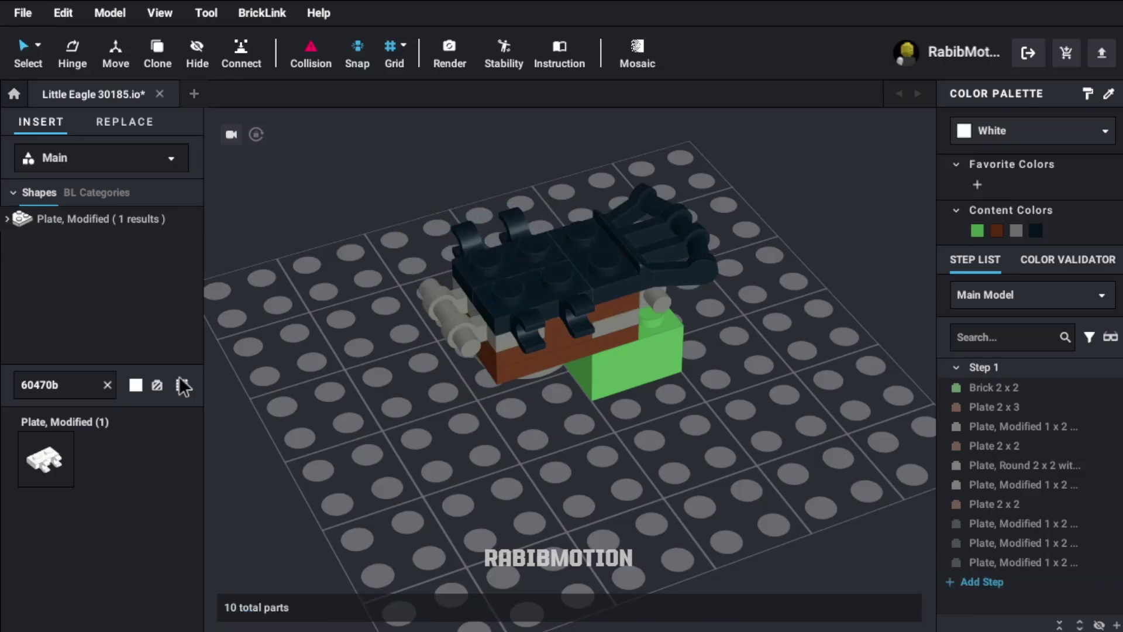
- Clone the brown 2 x 2 plate onto the black layer, covering the angled-handle plate's studs and the adjacent row
{"action": "double_click", "coordinate": [64, 383]}
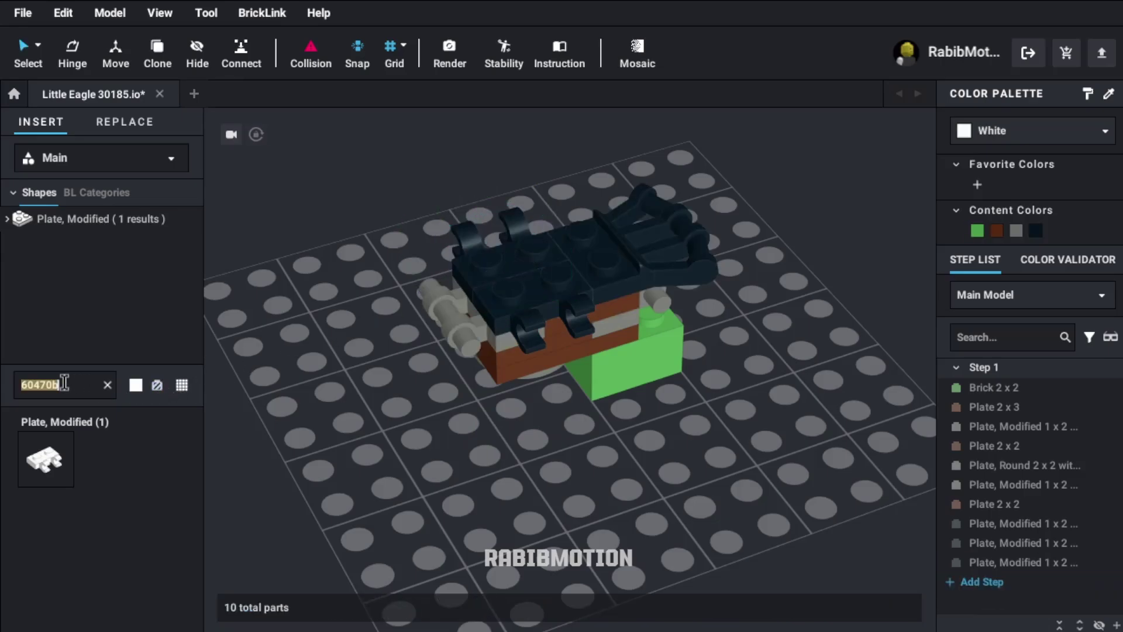
{"action": "left_click", "coordinate": [609, 316]}
{"action": "key", "text": "c"}
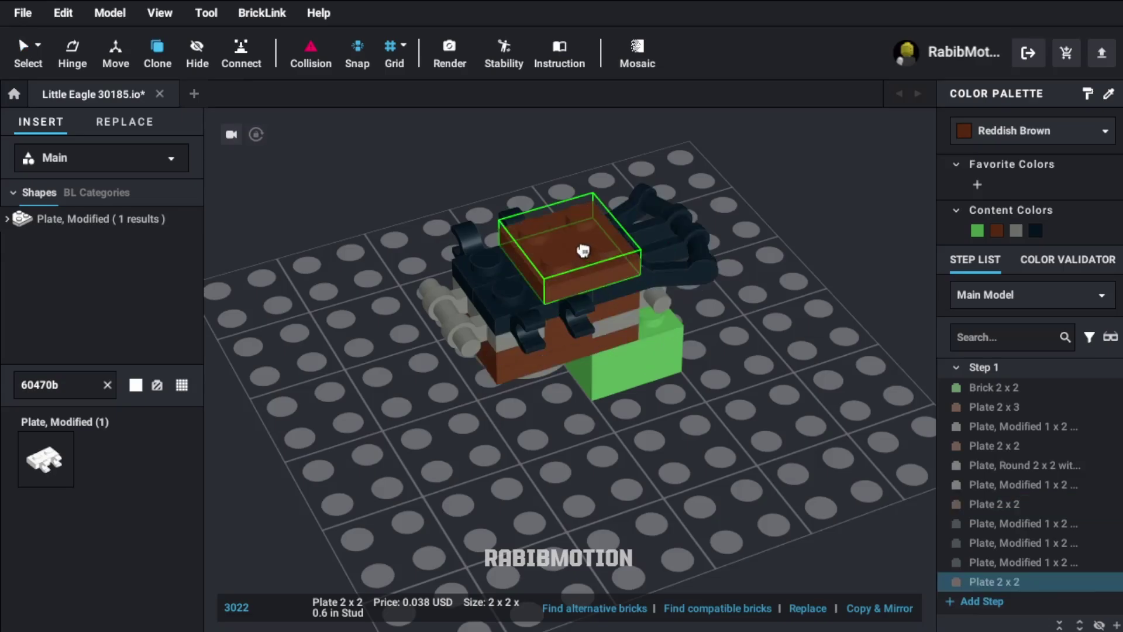
{"action": "left_click", "coordinate": [583, 251]}
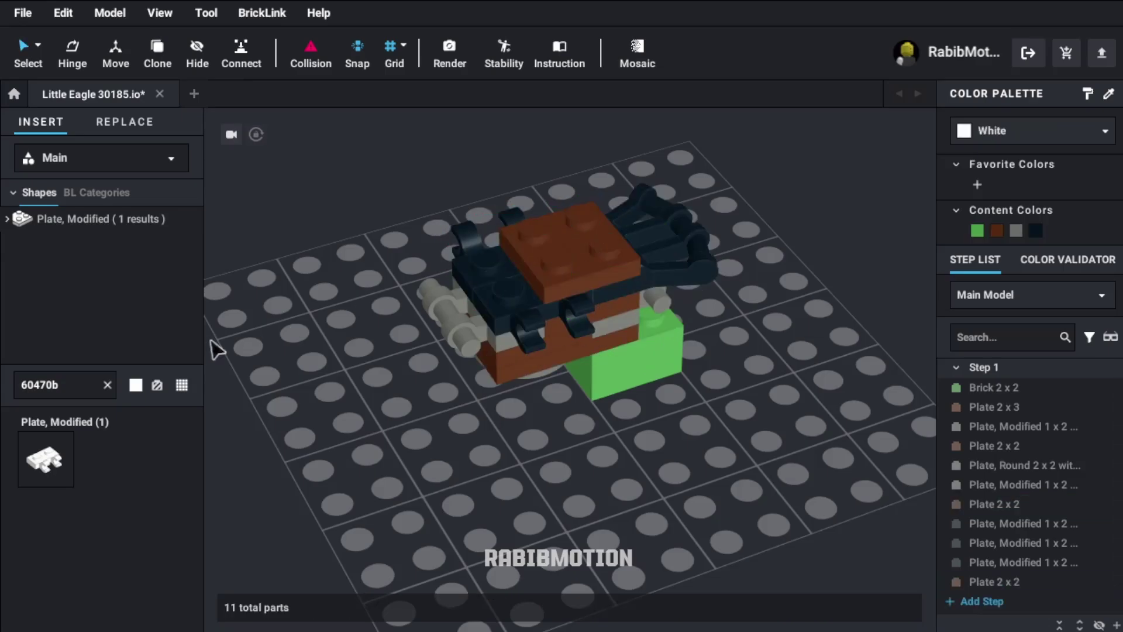
- Place two Reddish Brown 1 x 1 slopes (54200) side by side on the exposed black studs, sloping away from the brown 2 x 2 plate
{"action": "type", "text": "54200"}
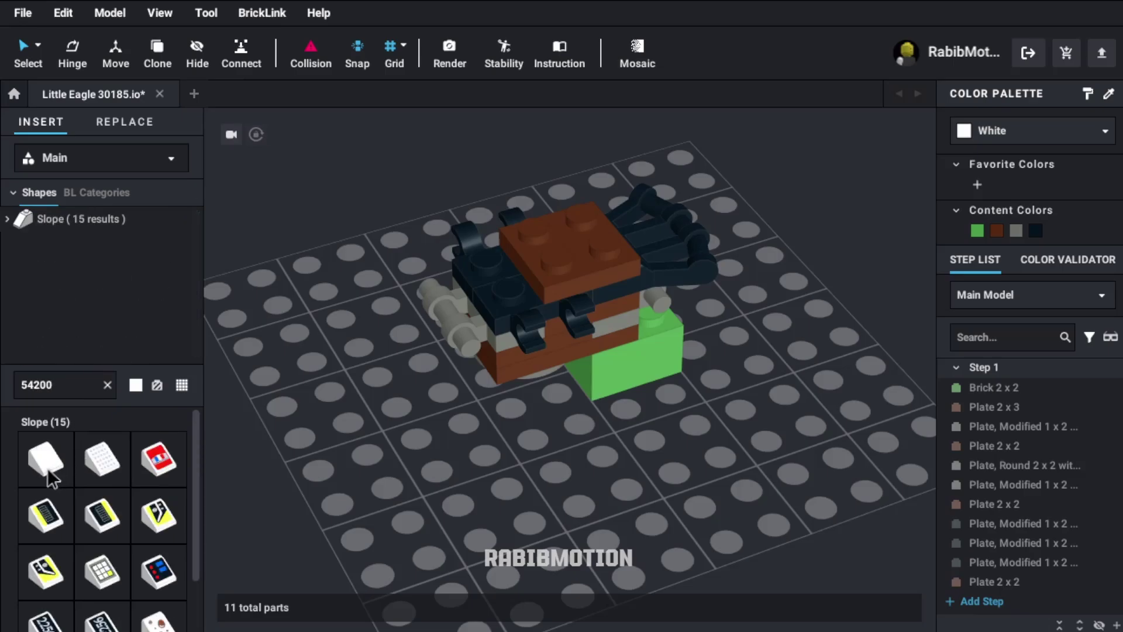
{"action": "left_click_drag", "start_coordinate": [50, 477], "coordinate": [477, 253]}
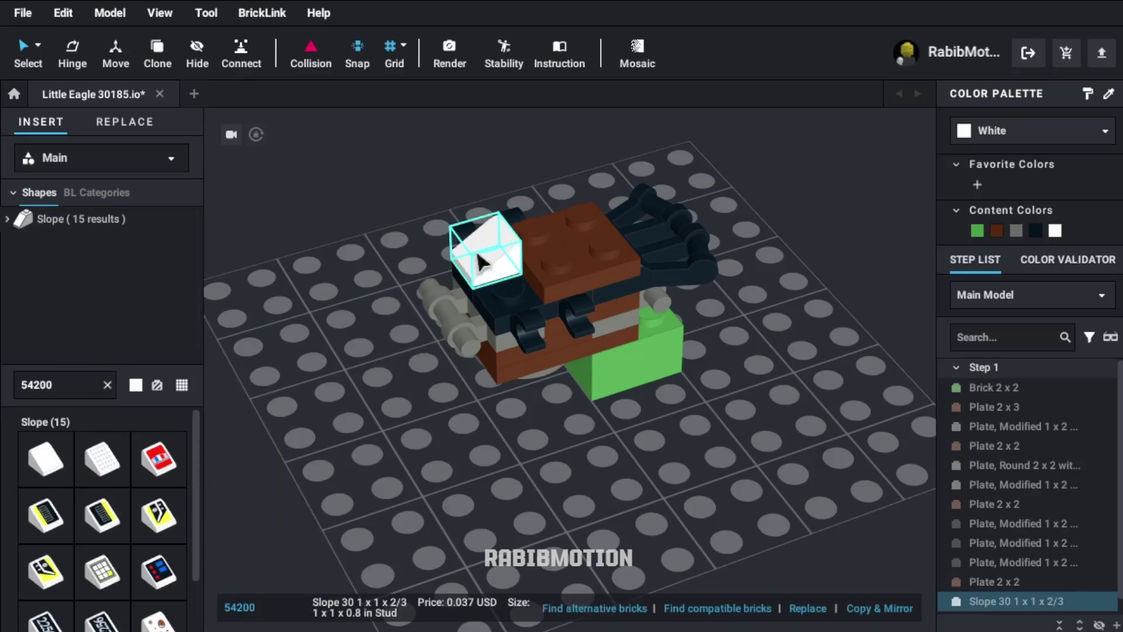
{"action": "left_click", "coordinate": [999, 229]}
{"action": "key", "text": "ctrl+d"}
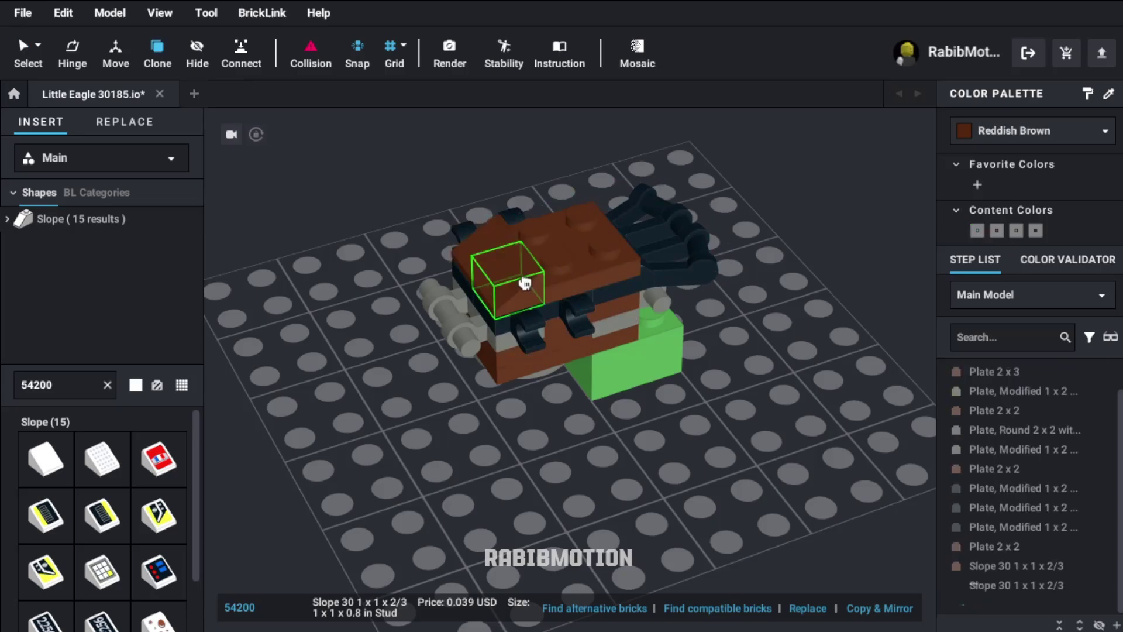
{"action": "left_click", "coordinate": [515, 281]}
{"action": "key", "text": "Escape"}
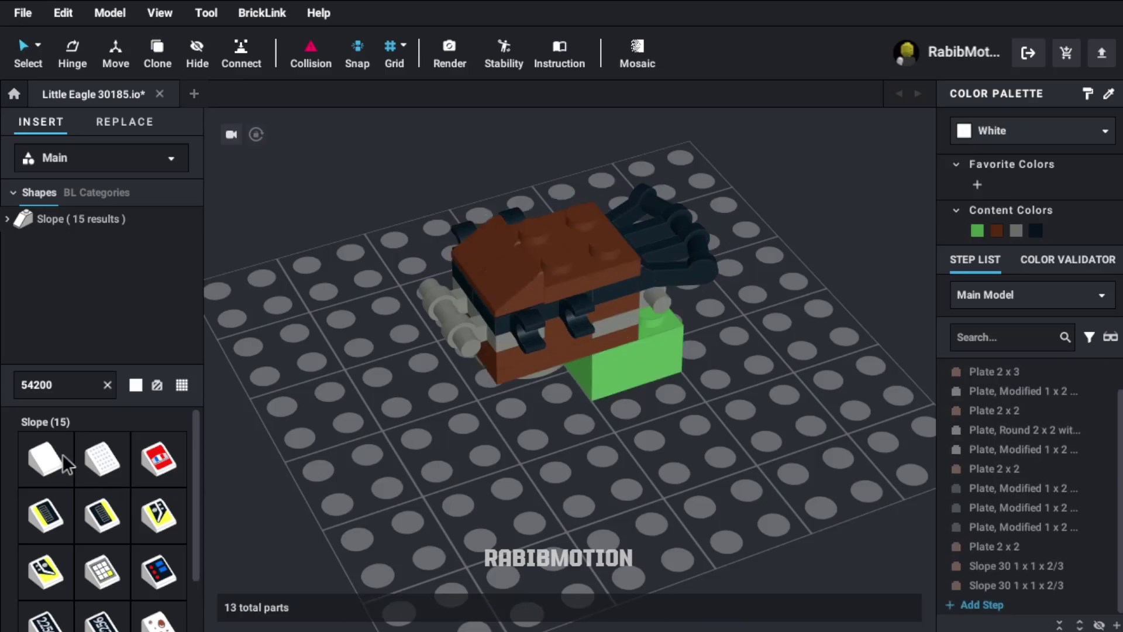
- Cover the top brown 2 x 2 plate with two Reddish Brown 1 x 2 tiles (3069), cloning the second from the first
{"action": "left_click", "coordinate": [61, 387]}
{"action": "type", "text": "3069"}
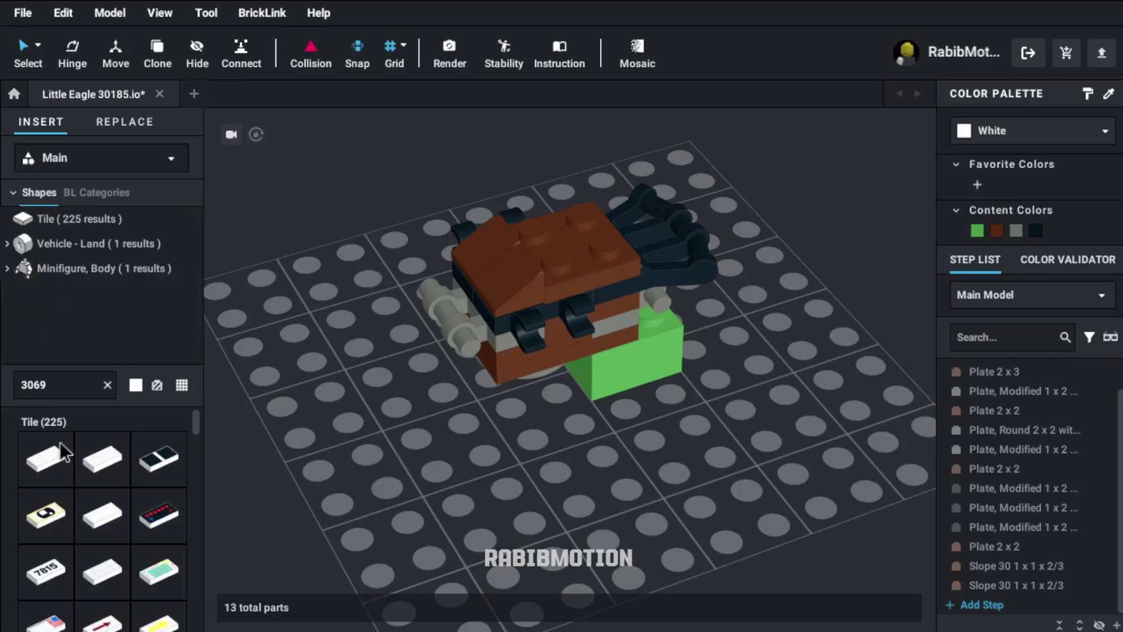
{"action": "left_click_drag", "start_coordinate": [60, 441], "coordinate": [567, 210]}
{"action": "left_click", "coordinate": [996, 230]}
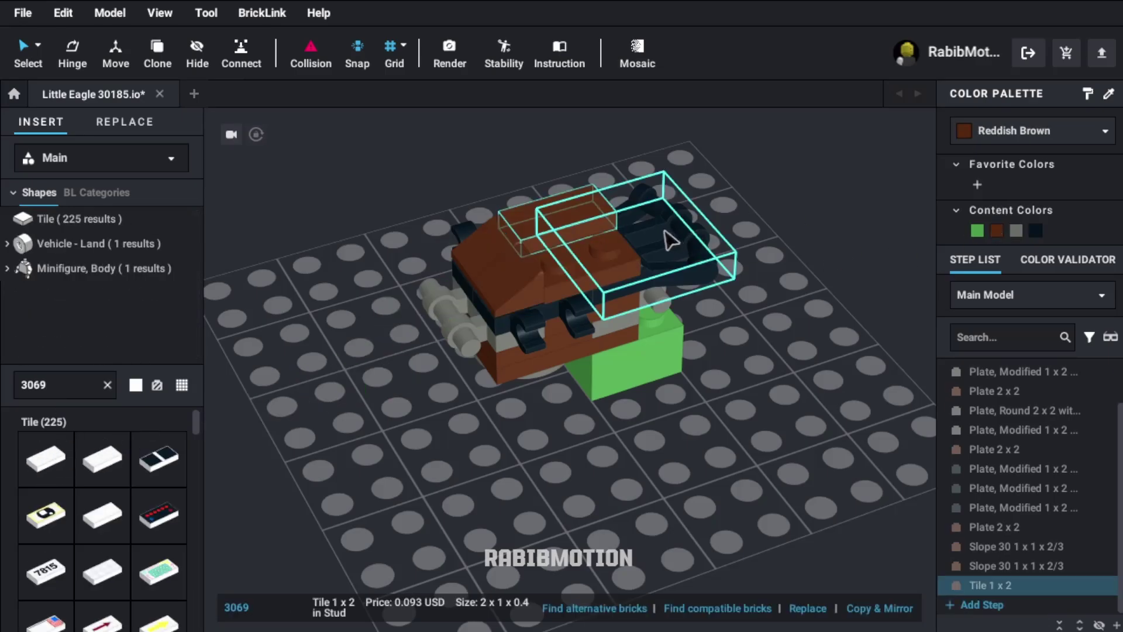
{"action": "key", "text": "c"}
{"action": "left_click", "coordinate": [596, 253]}
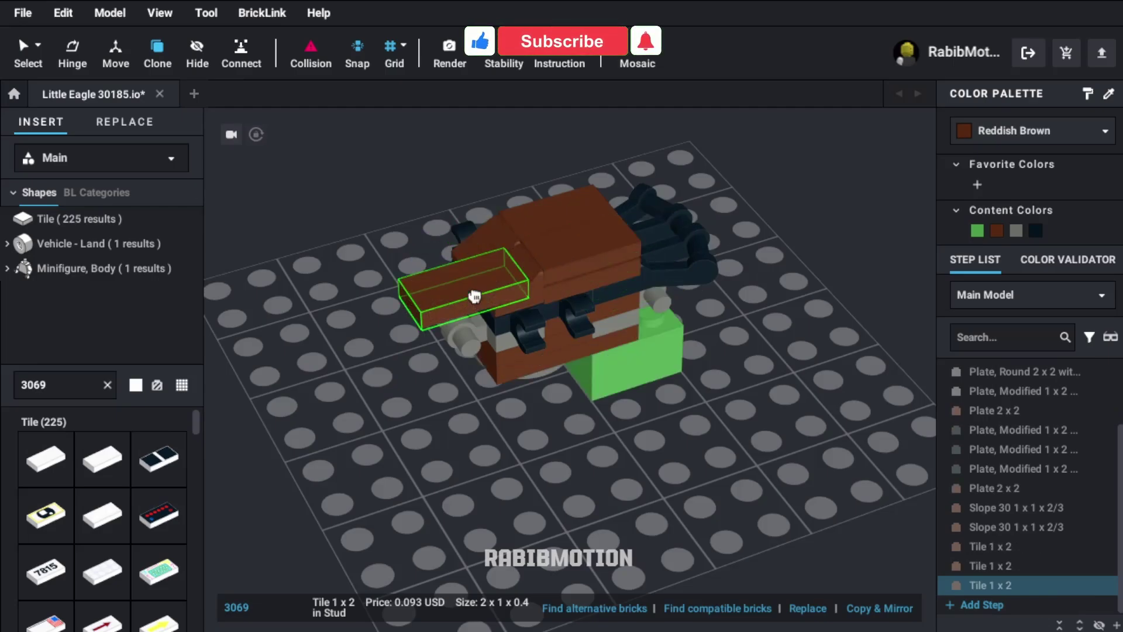
{"action": "key", "text": "Escape"}
- Attach a White 1 x 1 plate with U clip (6019) to each of the three angled black bar handles
{"action": "double_click", "coordinate": [63, 391]}
{"action": "type", "text": "6019"}
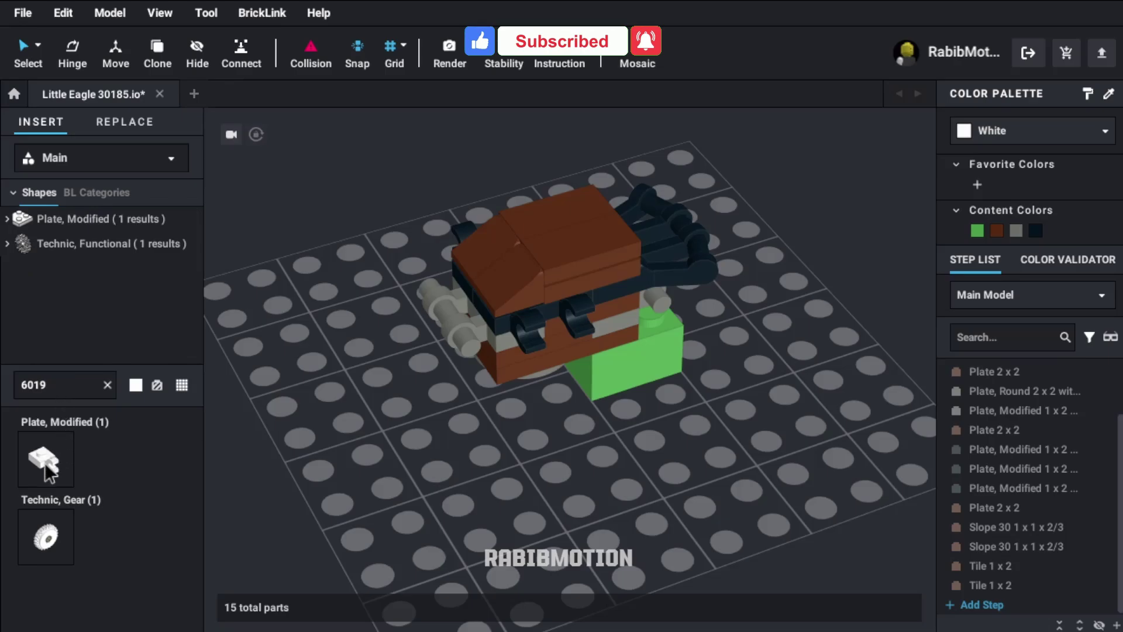
{"action": "left_click", "coordinate": [44, 462]}
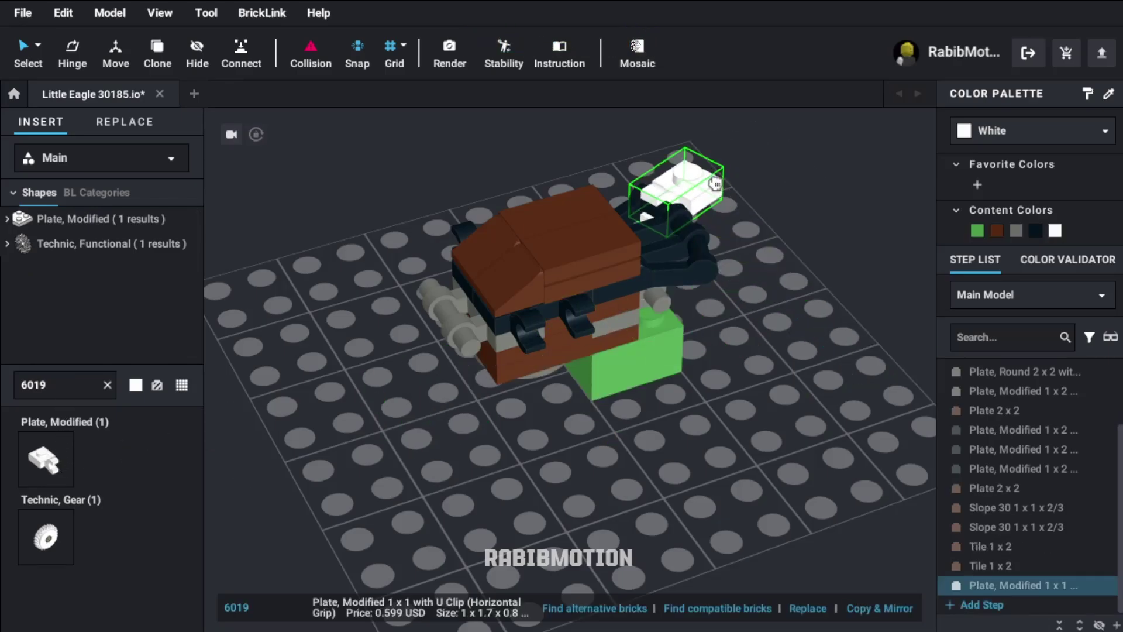
{"action": "left_click", "coordinate": [714, 184]}
{"action": "key", "text": "c"}
{"action": "left_click", "coordinate": [743, 225]}
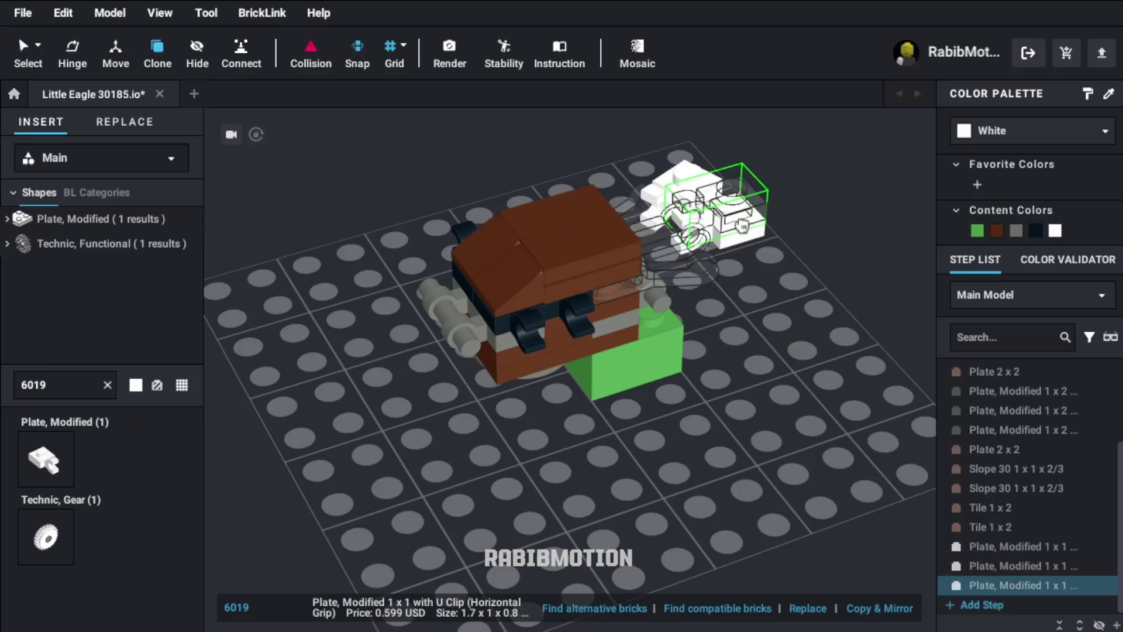
{"action": "left_click", "coordinate": [751, 252]}
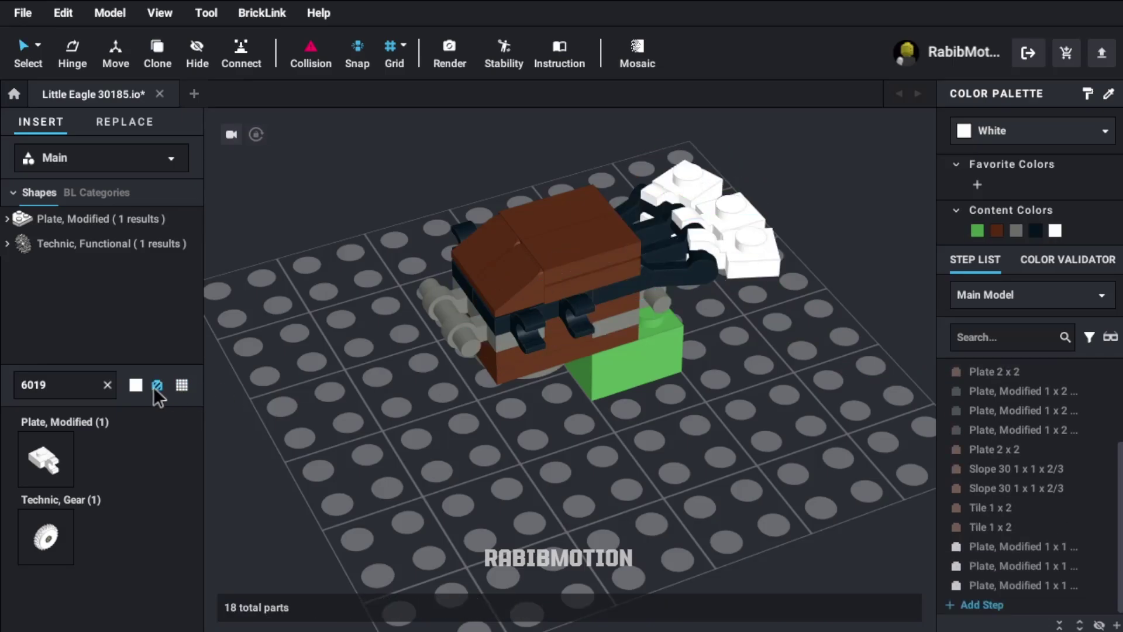
- Add a White 1 x 1 plate with horizontal tooth (49668) on each of the three clip plates, teeth pointing outward
{"action": "double_click", "coordinate": [68, 384]}
{"action": "type", "text": "49668"}
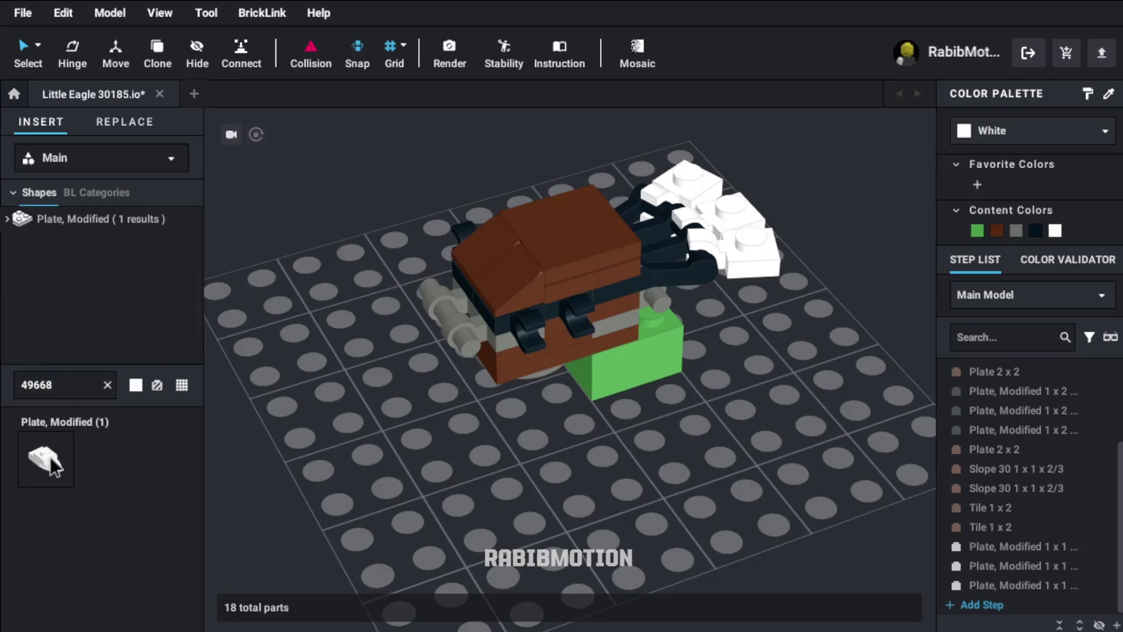
{"action": "left_click_drag", "start_coordinate": [51, 457], "coordinate": [718, 146]}
{"action": "left_click", "coordinate": [717, 145]}
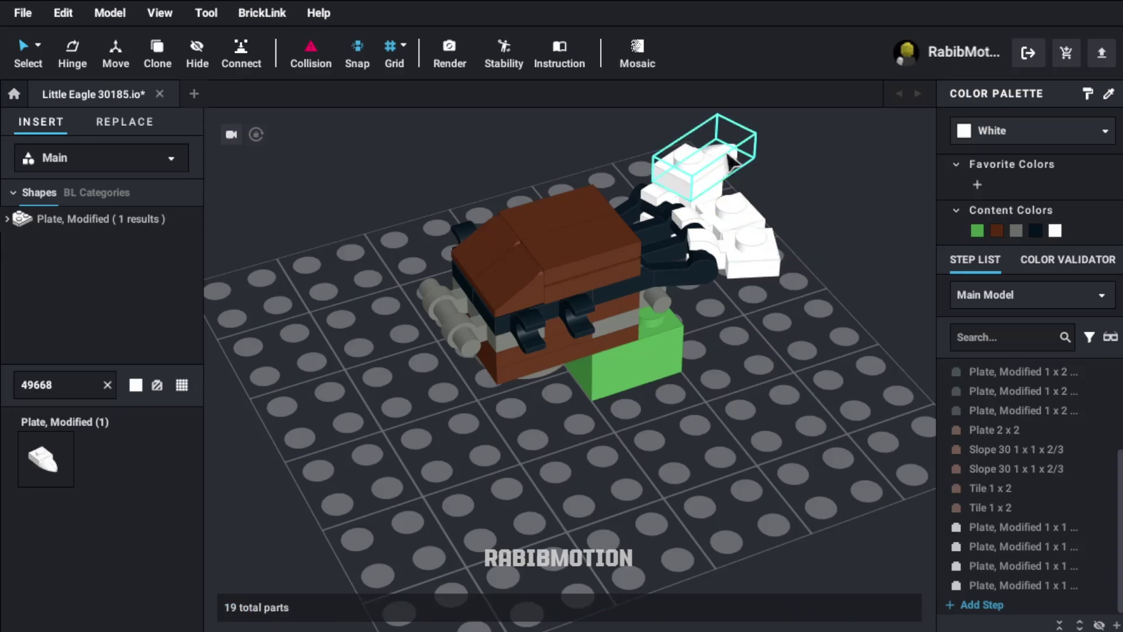
{"action": "key", "text": "c"}
{"action": "left_click", "coordinate": [719, 179]}
{"action": "left_click", "coordinate": [751, 205]}
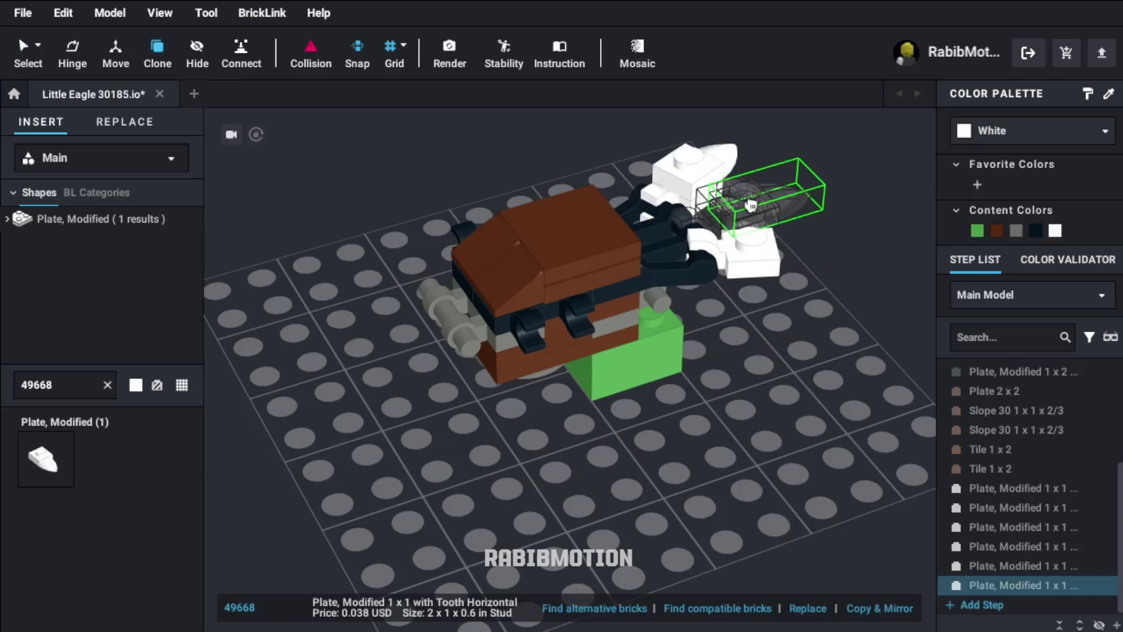
{"action": "left_click", "coordinate": [771, 239]}
{"action": "key", "text": "Escape"}
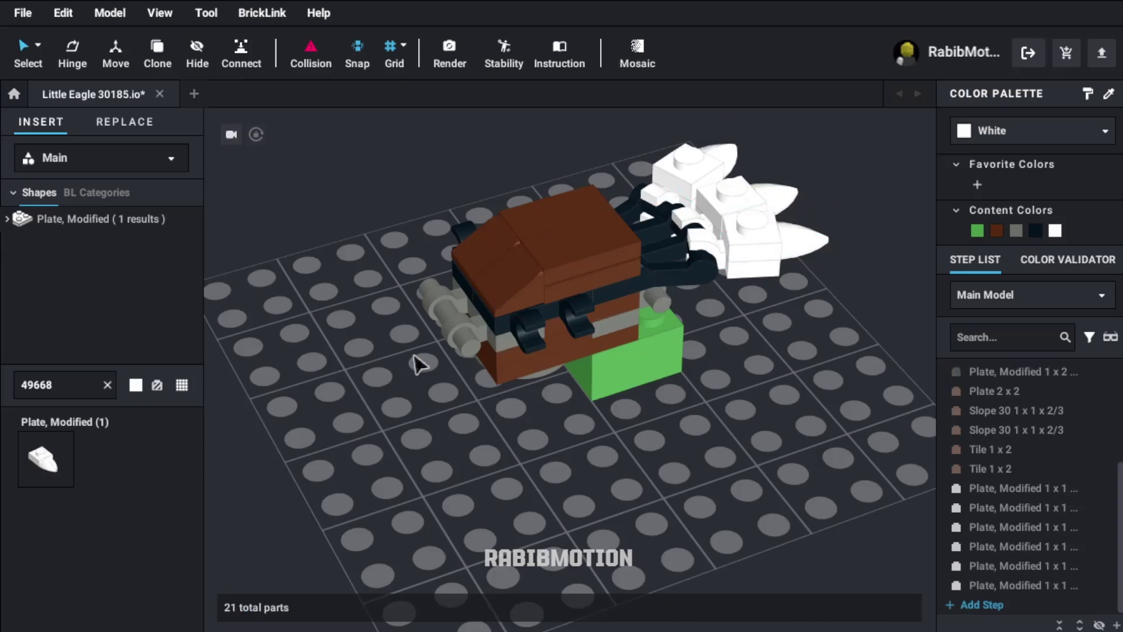
- Clip a White 1 x 2 plate with end clip (63868) upside down onto the grey bar handle at the slope end
{"action": "type", "text": "63"}
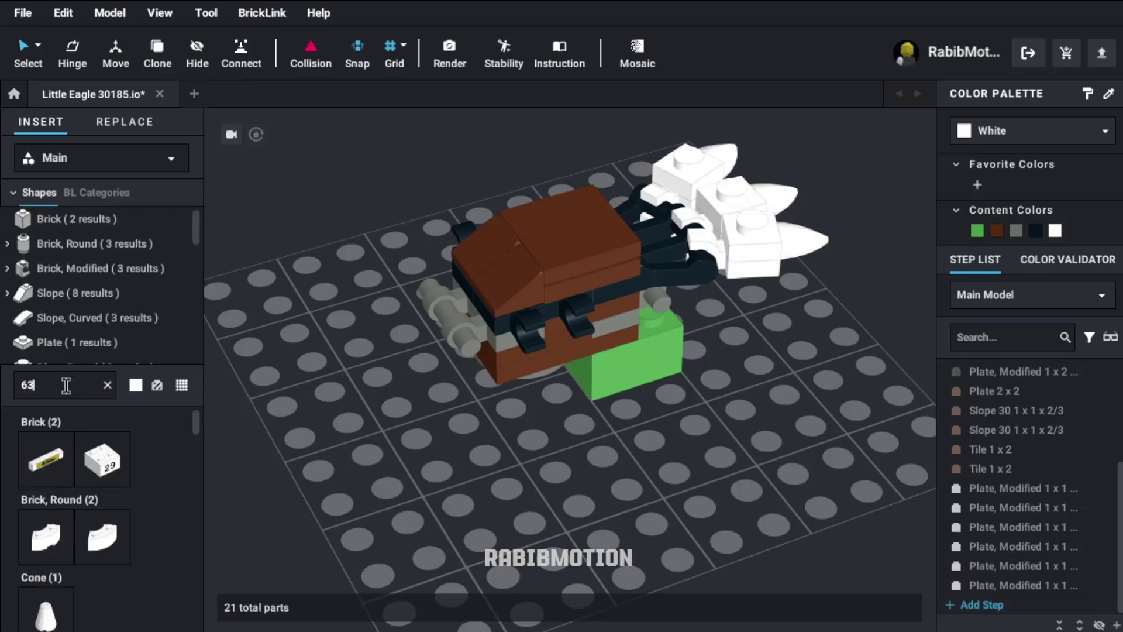
{"action": "type", "text": "868"}
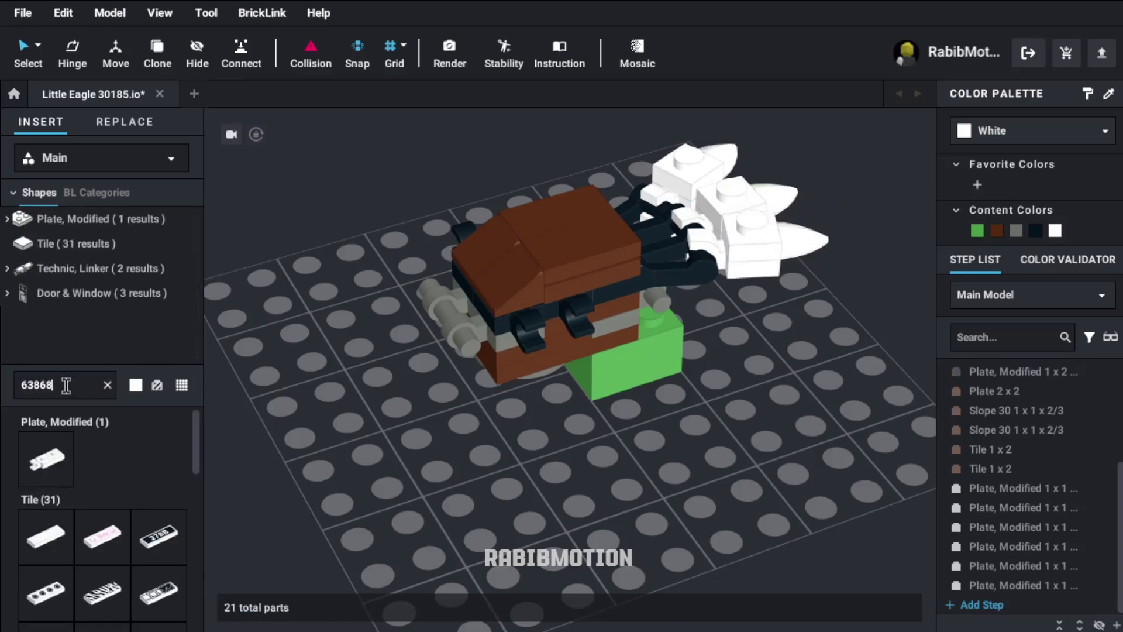
{"action": "left_click", "coordinate": [49, 466]}
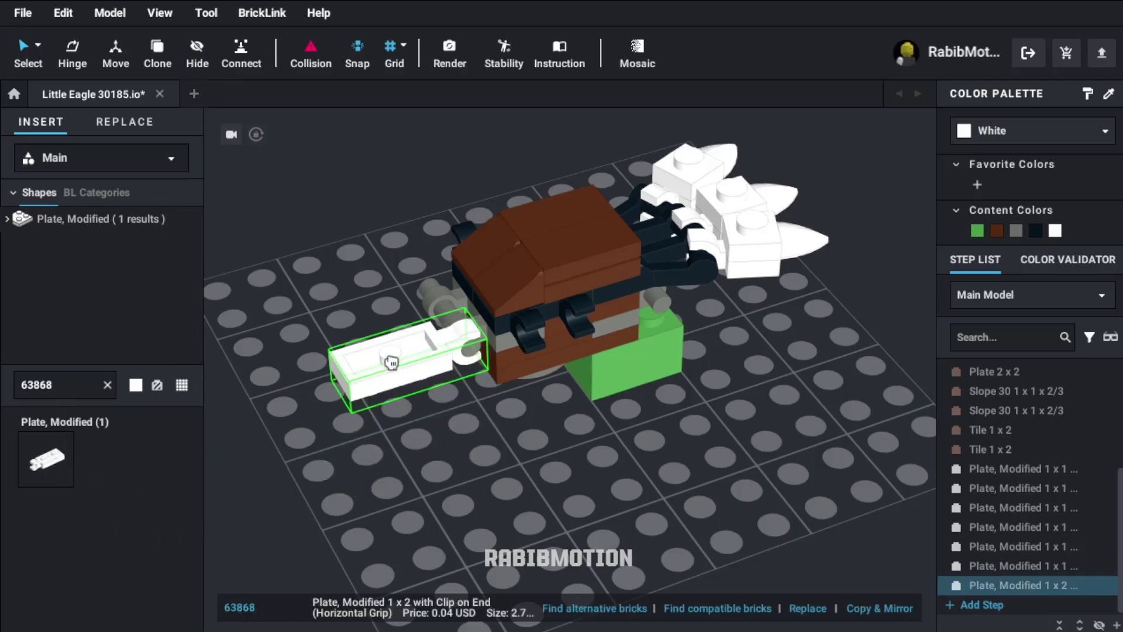
{"action": "left_click", "coordinate": [398, 335]}
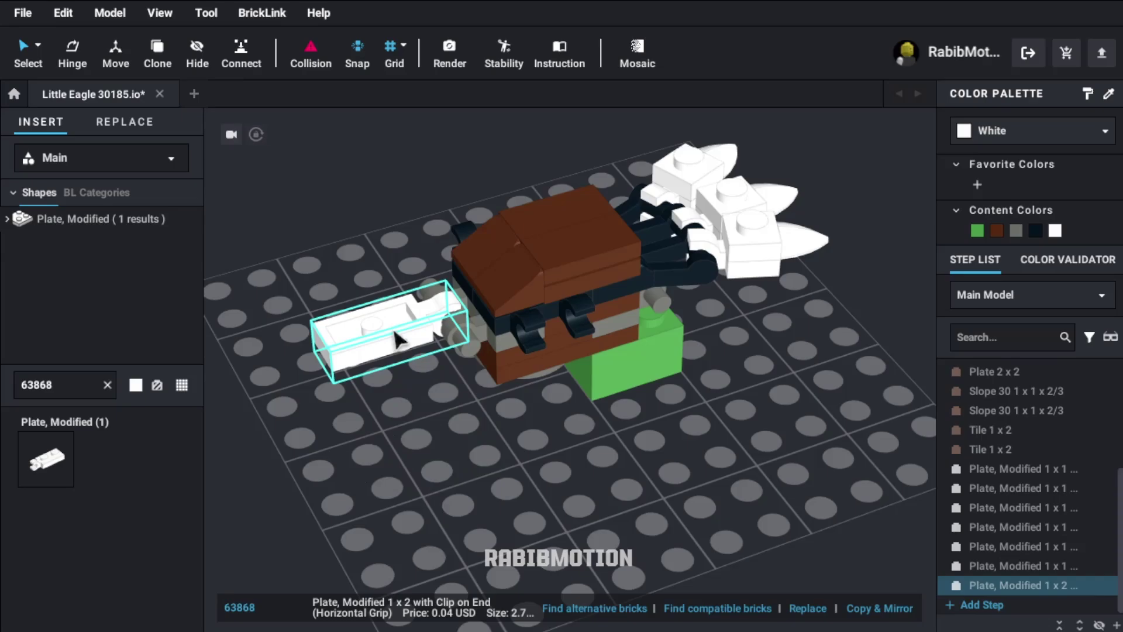
- Add a White 1 x 2 plate (3023), flipped upside down, directly beneath the end-clip plate
{"action": "left_click", "coordinate": [75, 385]}
{"action": "type", "text": "3023"}
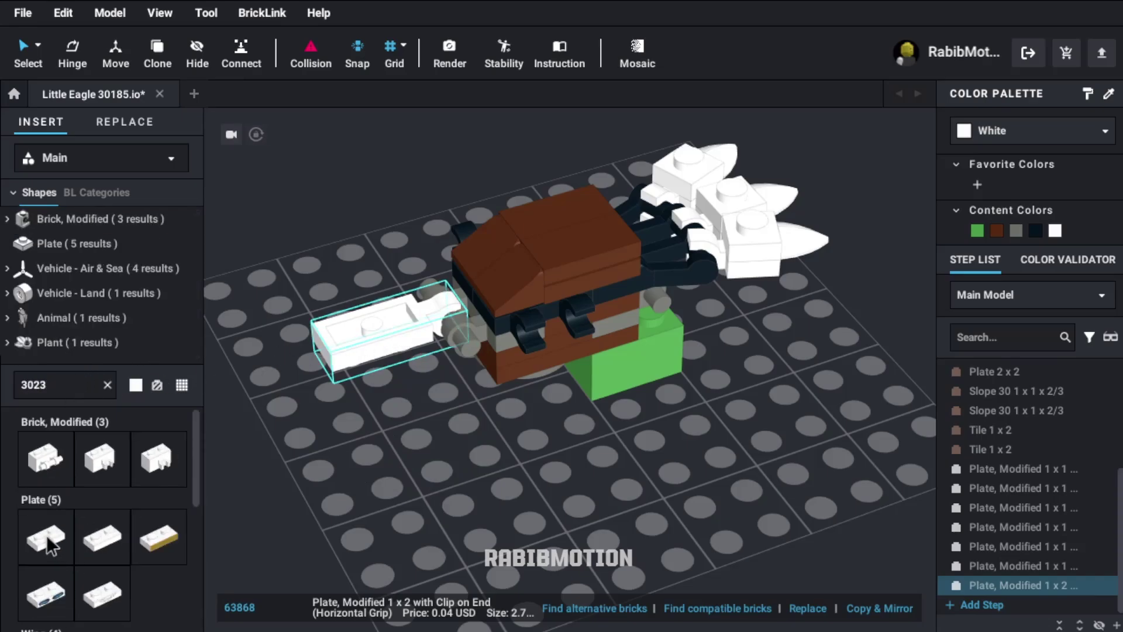
{"action": "left_click", "coordinate": [47, 535]}
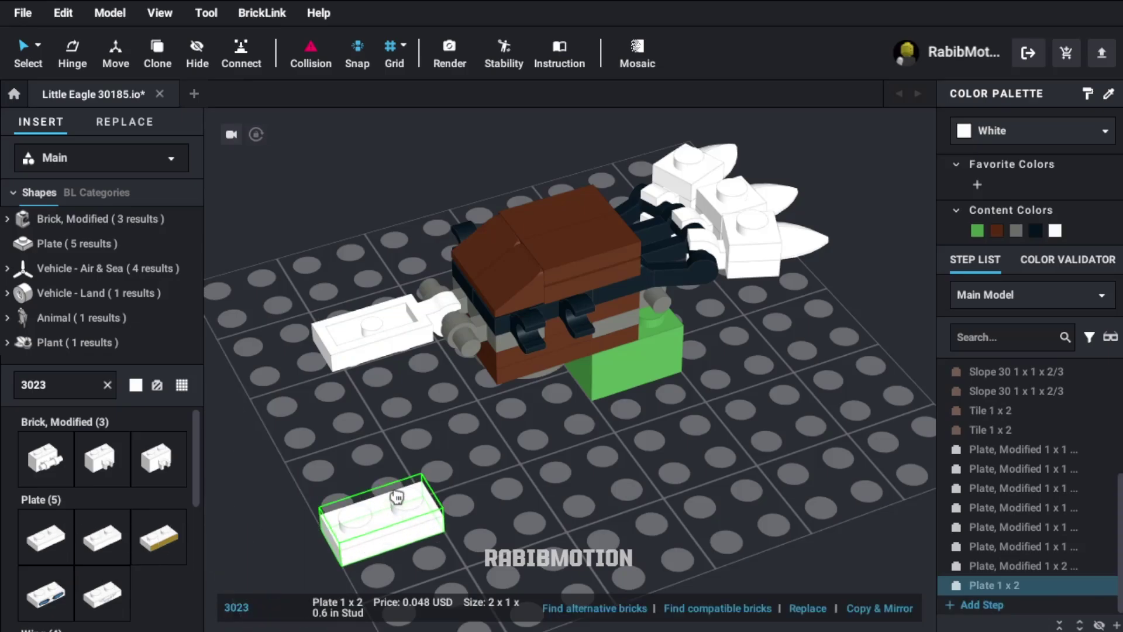
{"action": "key", "text": "Down"}
{"action": "key", "text": "Down"}
{"action": "left_click_drag", "start_coordinate": [397, 497], "coordinate": [386, 368]}
- Attach a White 1 x 1 tile (3070) under the flipped 1 x 2 plate, at the end nearest the body
{"action": "left_click", "coordinate": [73, 385]}
{"action": "key", "text": "BackSpace"}
{"action": "key", "text": "BackSpace"}
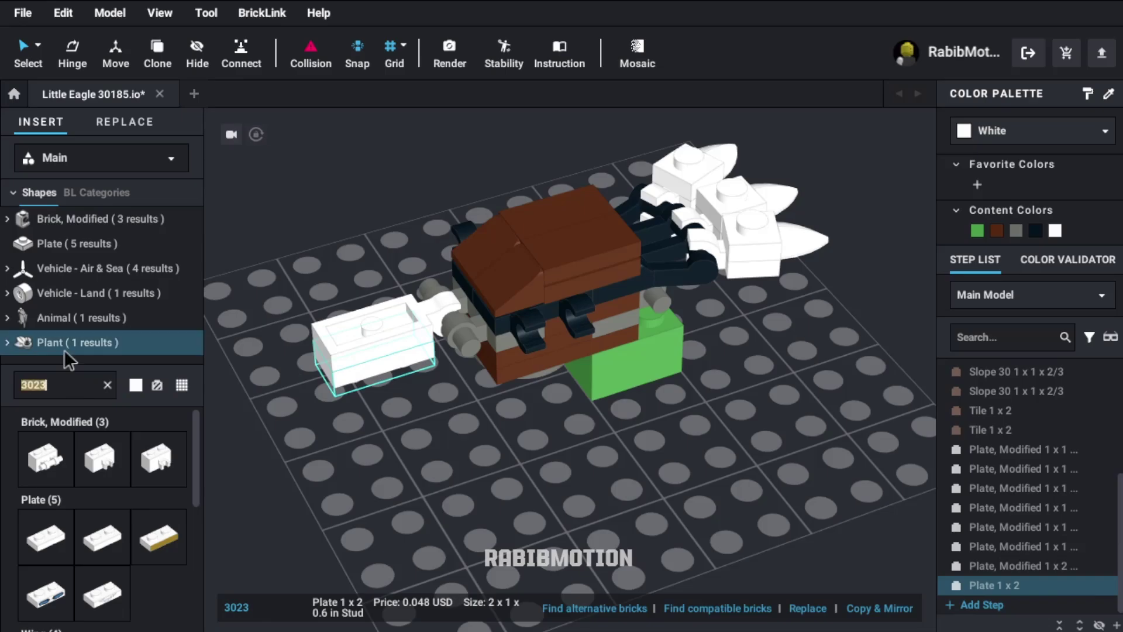
{"action": "type", "text": "70"}
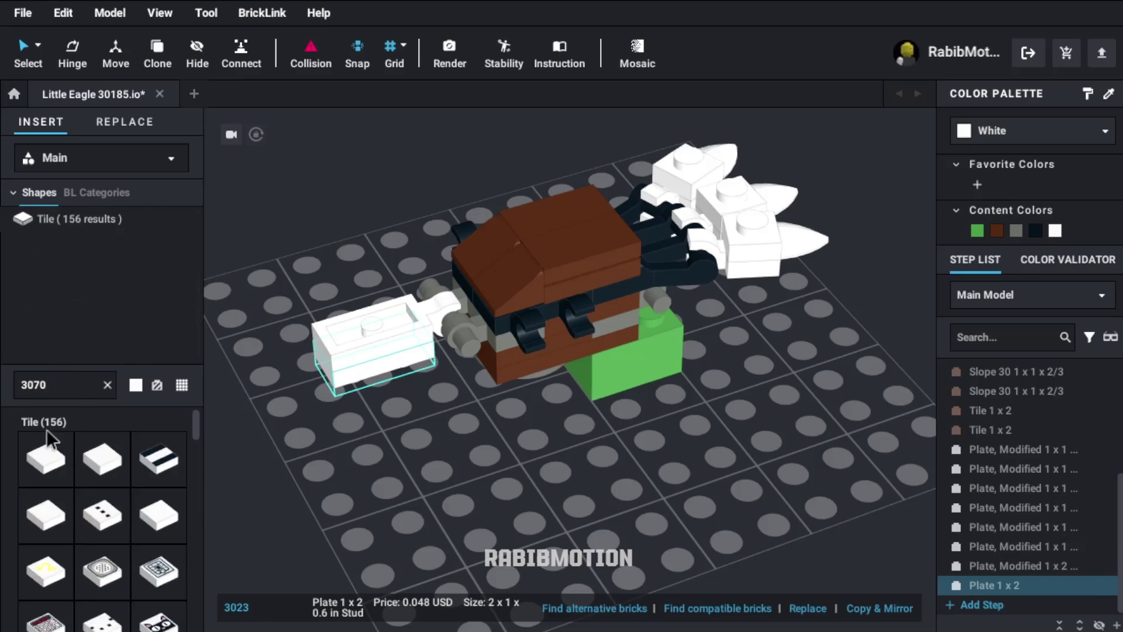
{"action": "key", "text": "Escape"}
{"action": "left_click_drag", "start_coordinate": [128, 467], "coordinate": [424, 357]}
{"action": "left_click", "coordinate": [421, 357]}
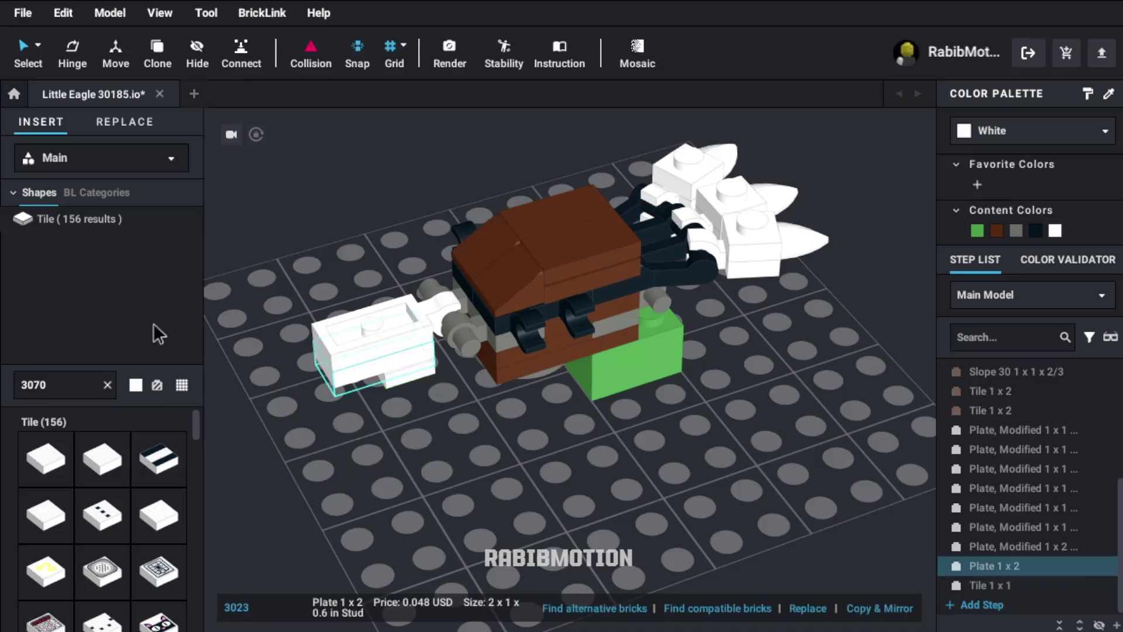
- Attach an upside-down 1 x 1 slope (54200) under the outer end of the flipped 1 x 2 plate and colour it Yellow
{"action": "type", "text": "54200"}
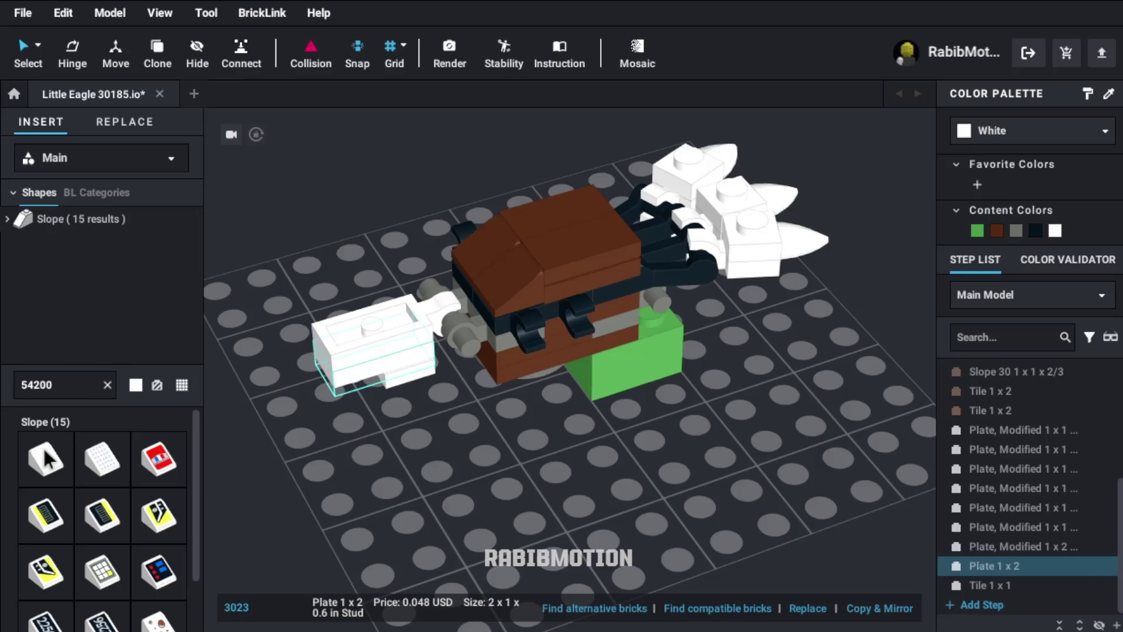
{"action": "left_click_drag", "start_coordinate": [45, 459], "coordinate": [385, 454]}
{"action": "key", "text": "Right"}
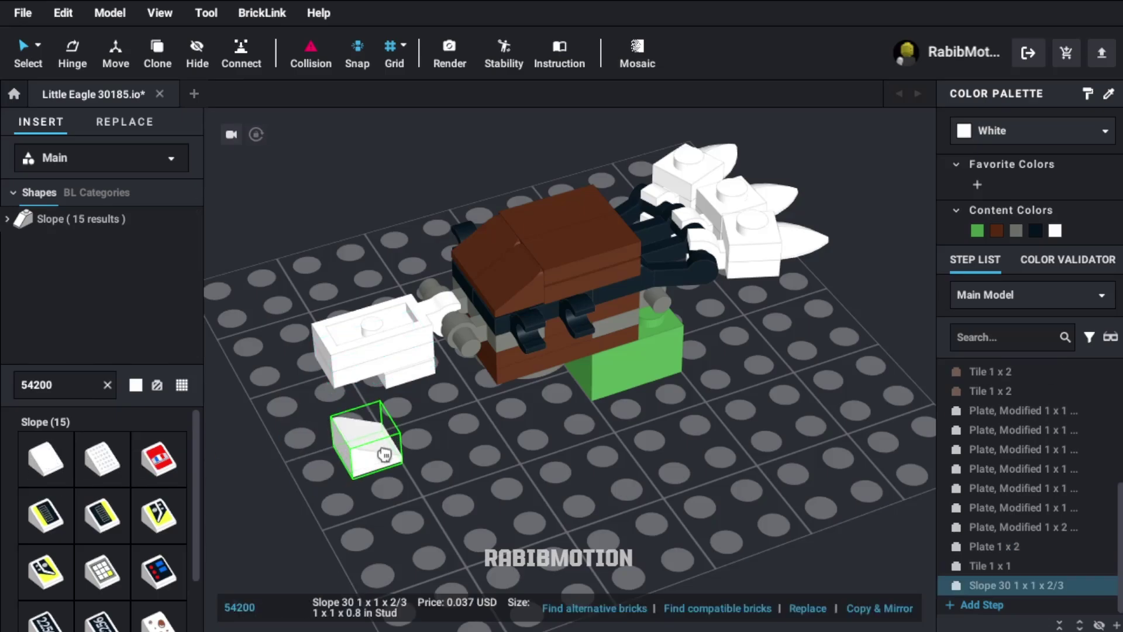
{"action": "key", "text": "Up"}
{"action": "left_click_drag", "start_coordinate": [385, 455], "coordinate": [358, 381]}
{"action": "left_click", "coordinate": [359, 381]}
{"action": "left_click", "coordinate": [346, 401]}
{"action": "left_click", "coordinate": [994, 130]}
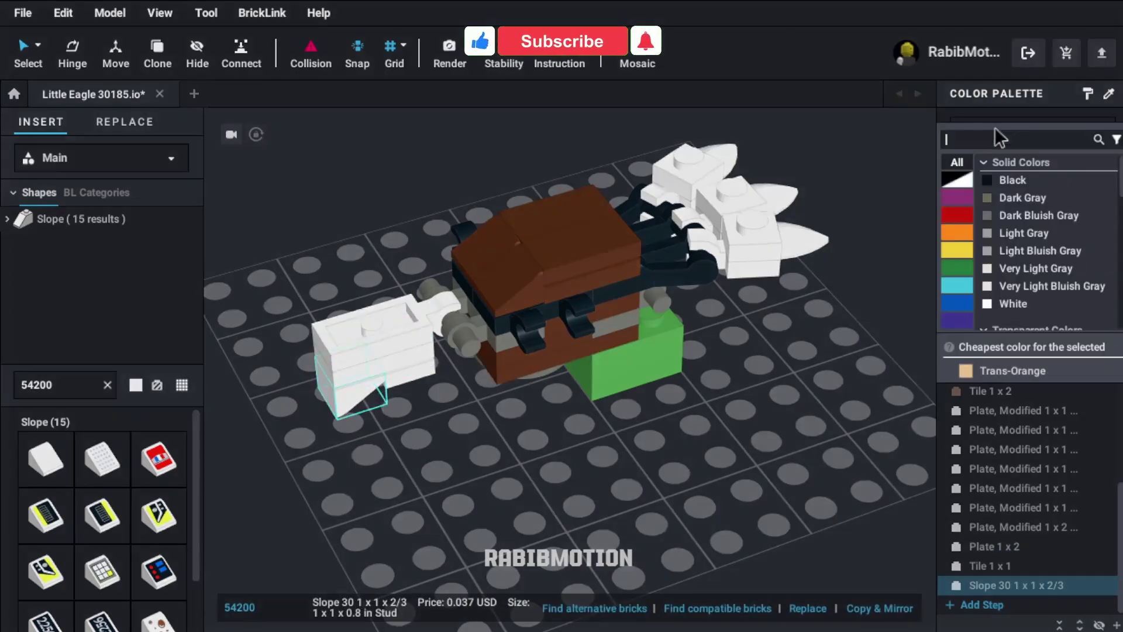
{"action": "type", "text": "yellow"}
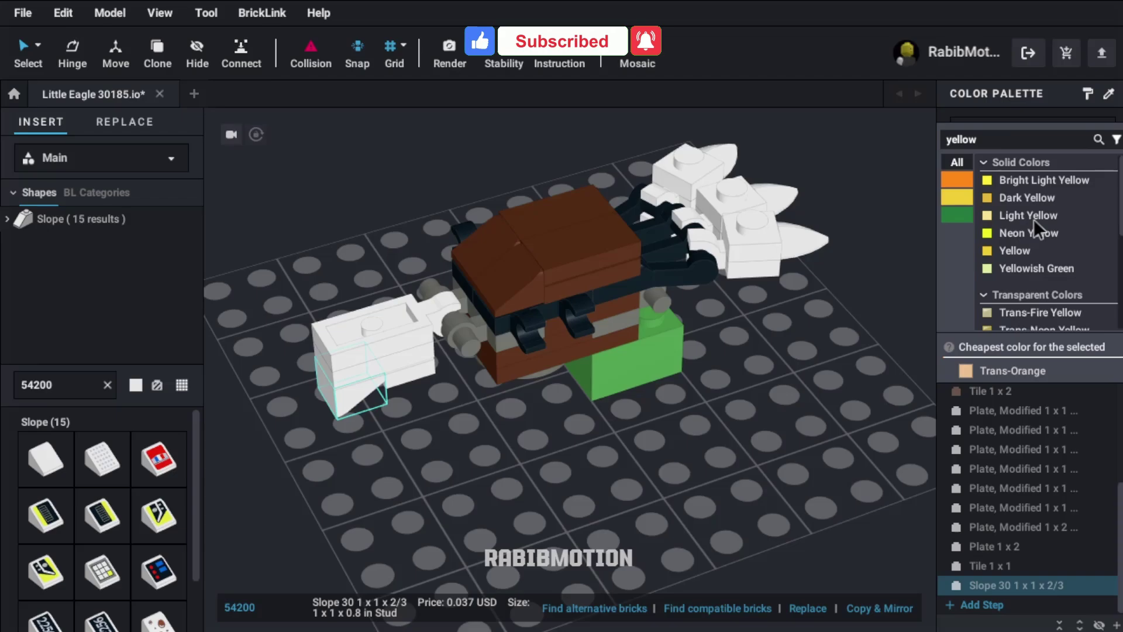
{"action": "left_click", "coordinate": [1021, 250]}
- Attach a 1 x 2 plate with closed-end bar handle (48336) to the black clips on the body's far side and colour it Tan
{"action": "type", "text": "4"}
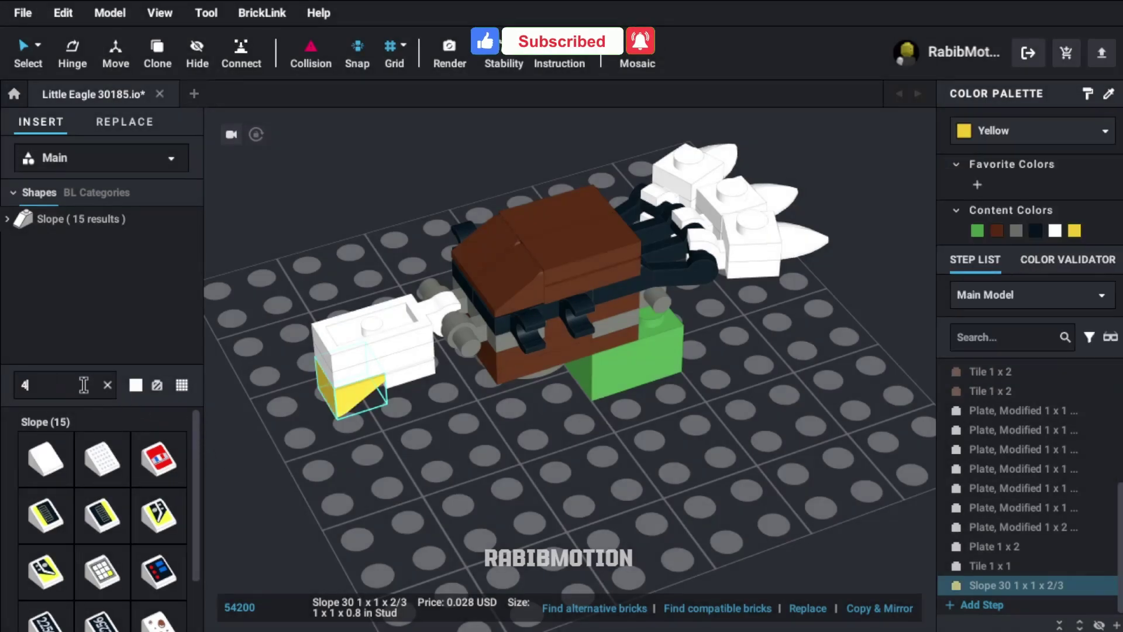
{"action": "type", "text": "8336"}
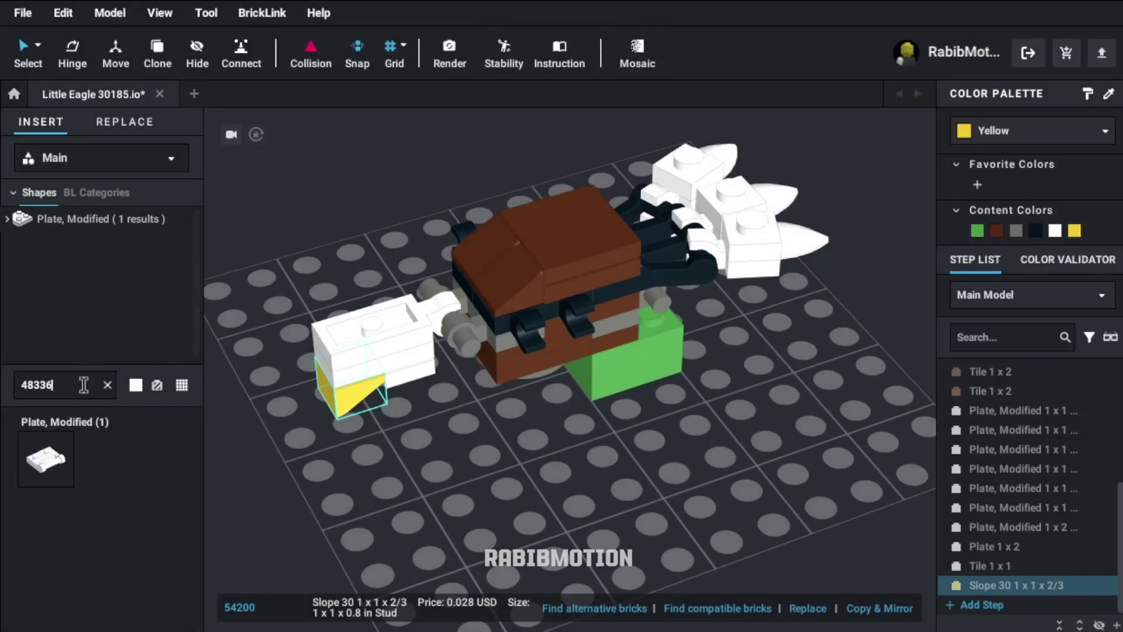
{"action": "left_click", "coordinate": [48, 465]}
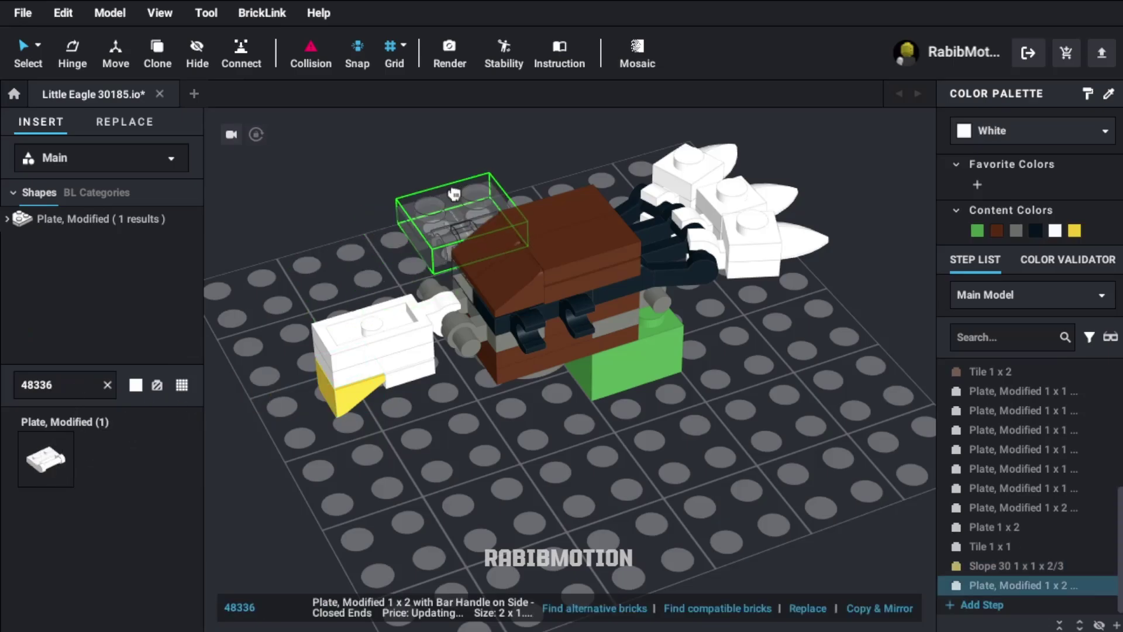
{"action": "left_click", "coordinate": [468, 189]}
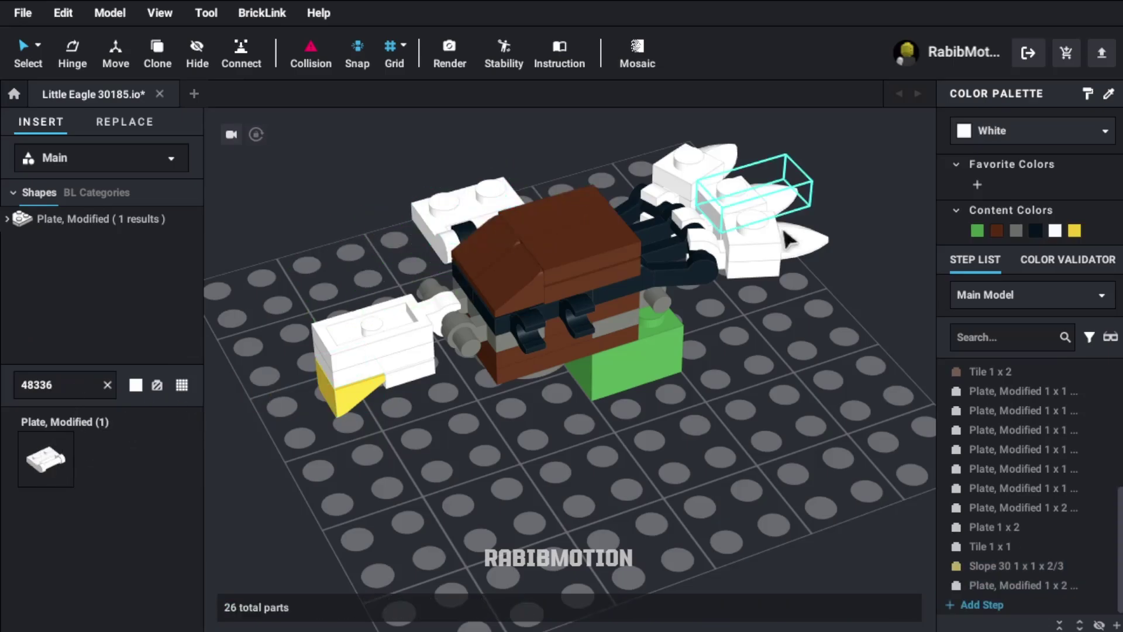
{"action": "left_click", "coordinate": [463, 221]}
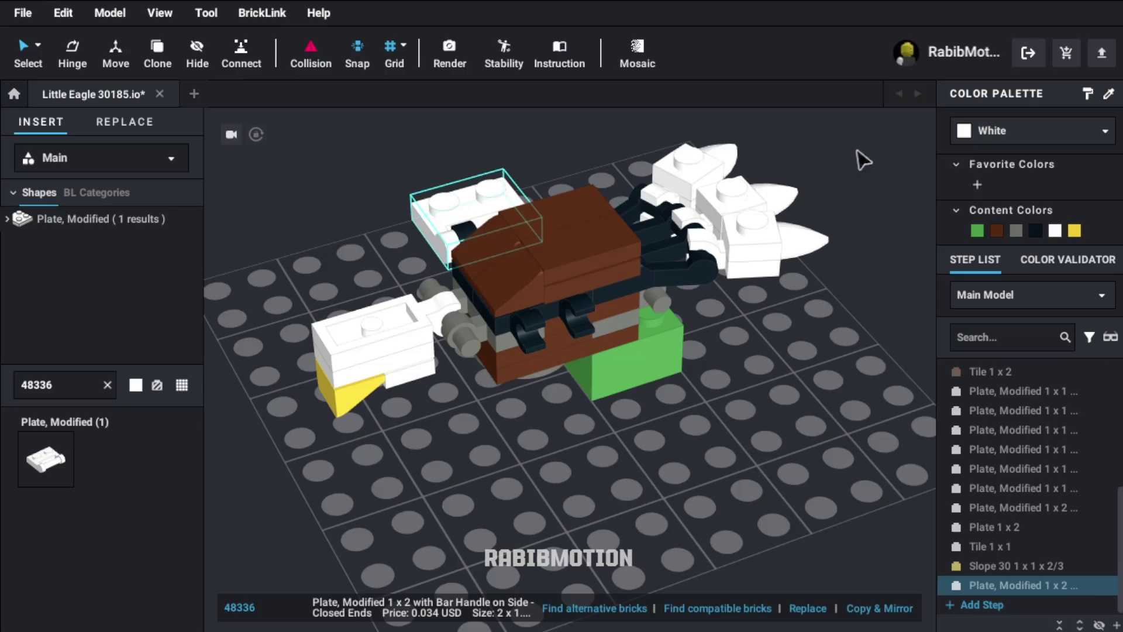
{"action": "left_click", "coordinate": [979, 124]}
{"action": "type", "text": "tan"}
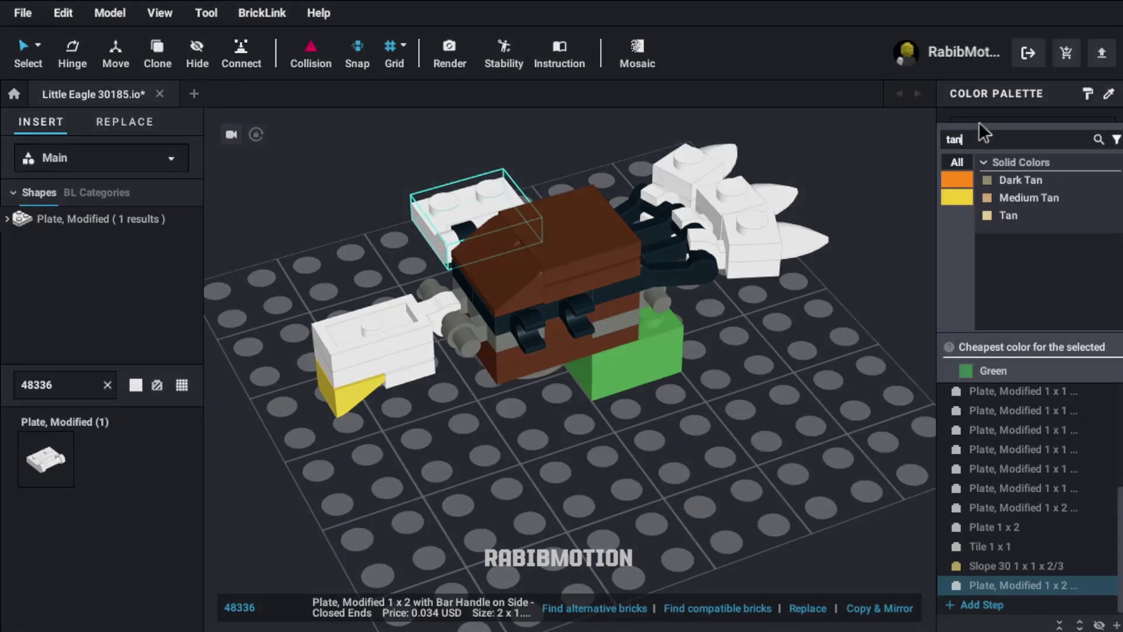
{"action": "left_click", "coordinate": [1007, 215]}
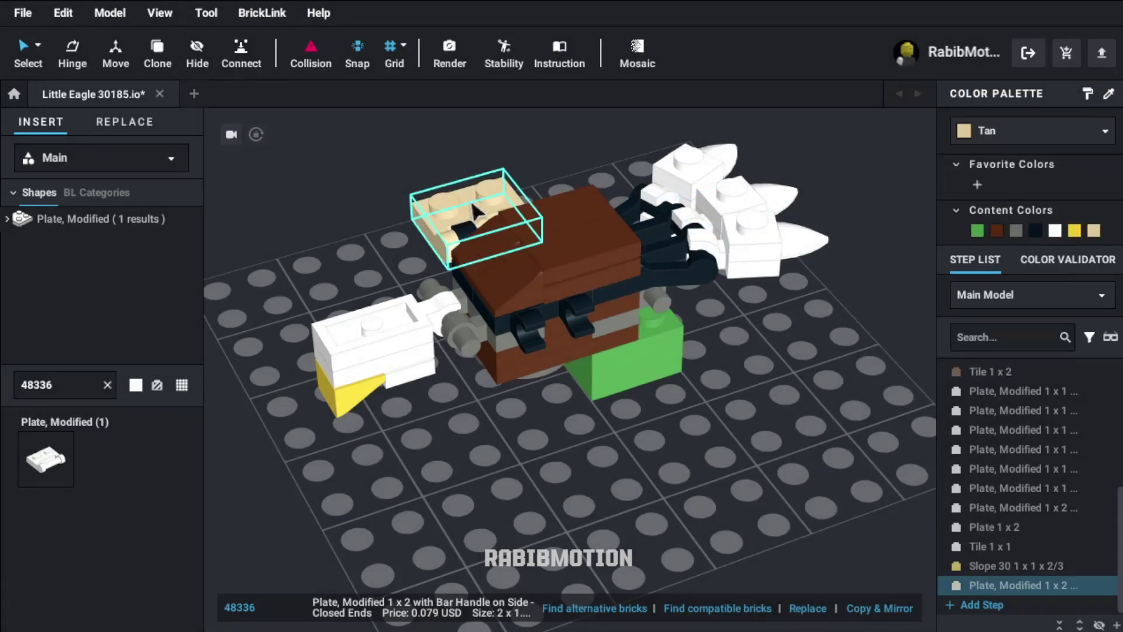
- Clone the Tan 1 x 2 handle plate onto the black clips on the body's near side
{"action": "key", "text": "c"}
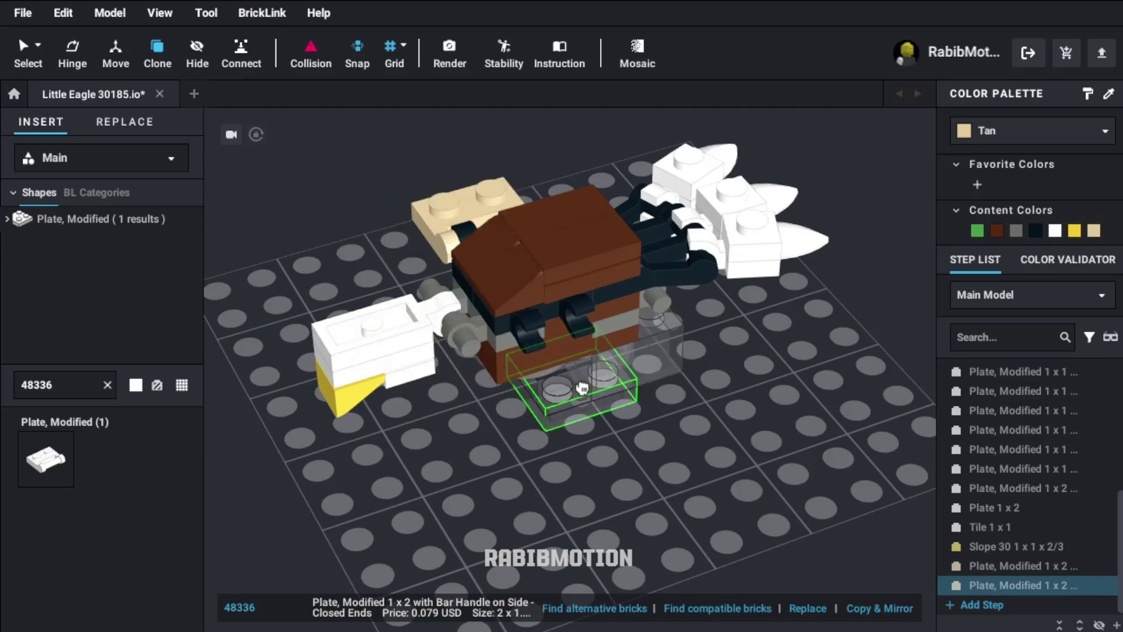
{"action": "left_click", "coordinate": [582, 335]}
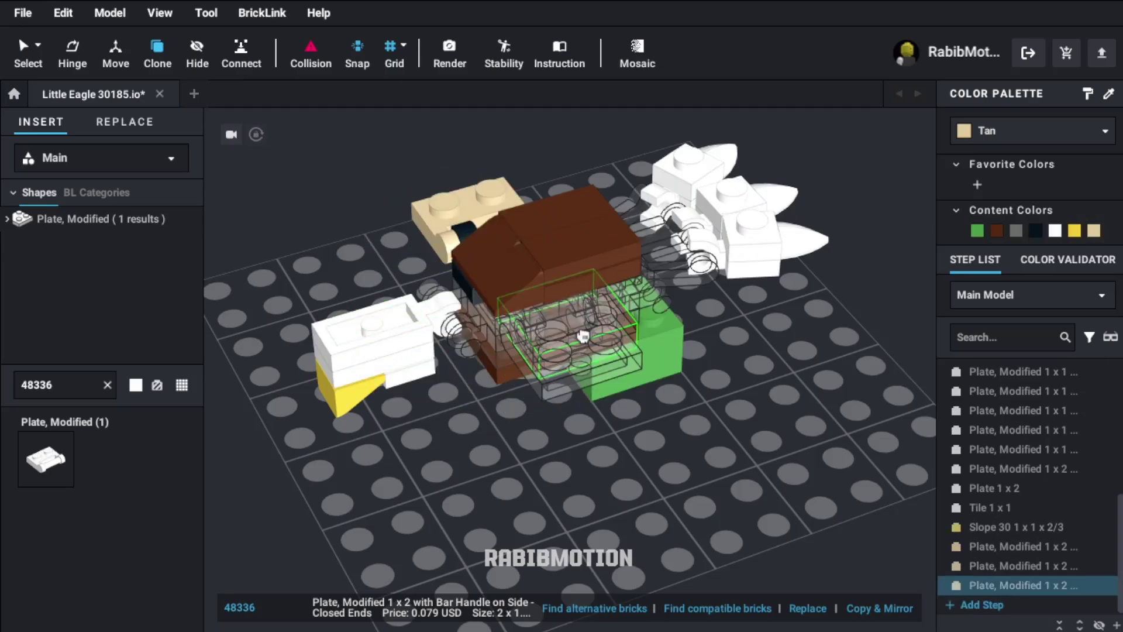
{"action": "key", "text": "Escape"}
- Attach a 1 x 4 swivel hinge plate (2429c01) under the far-side handle plate, extending outward from the body, and colour it Tan
{"action": "type", "text": "24"}
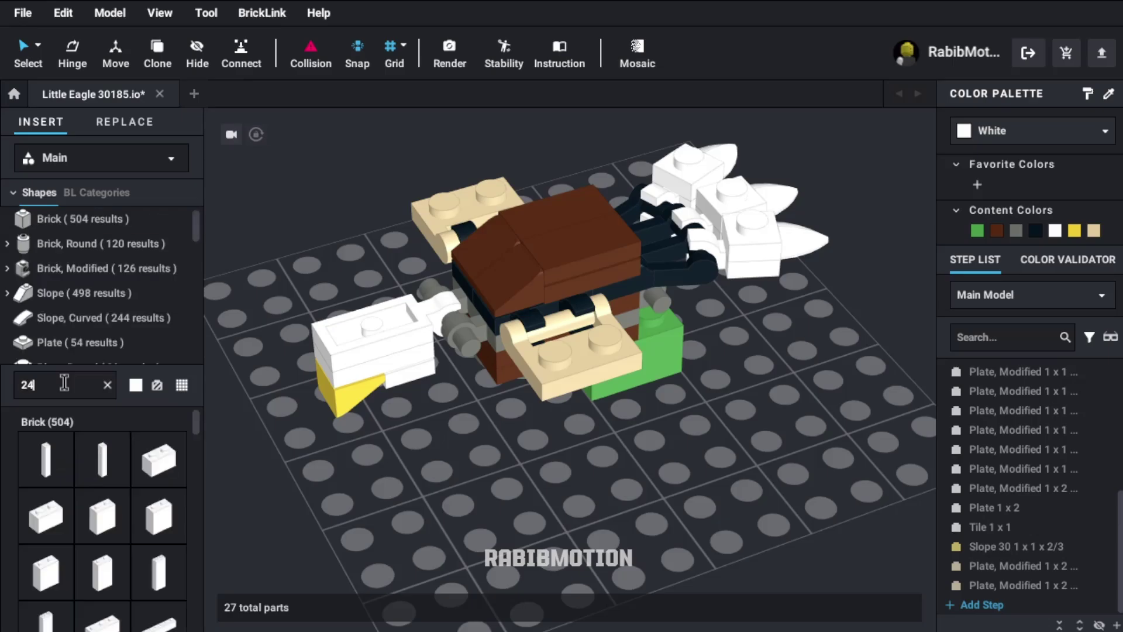
{"action": "type", "text": "29c01"}
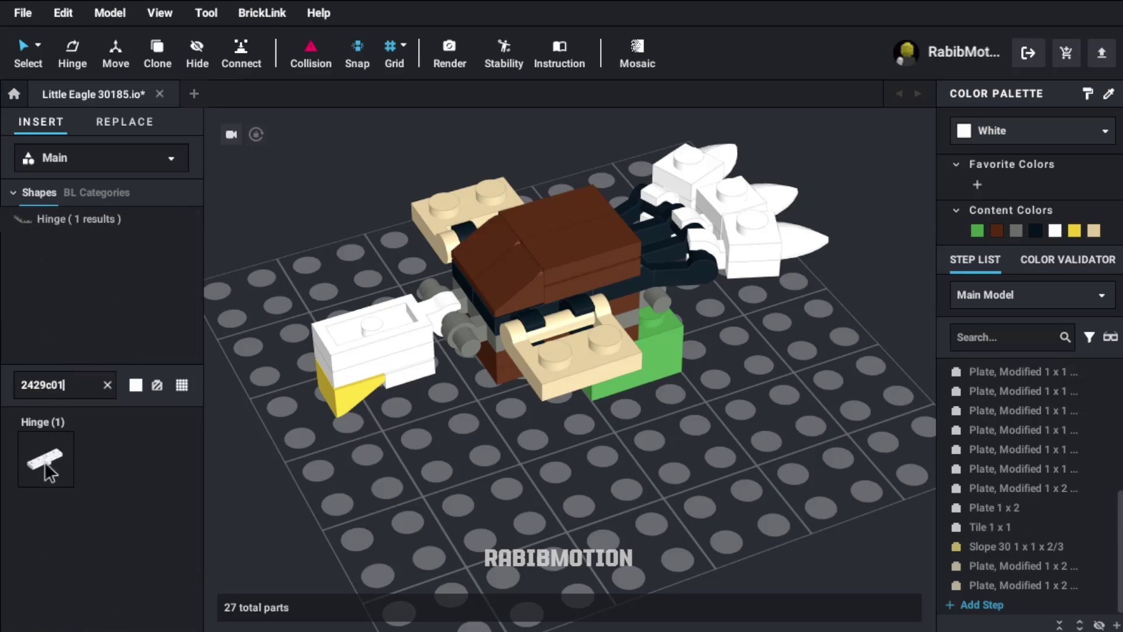
{"action": "left_click", "coordinate": [47, 468]}
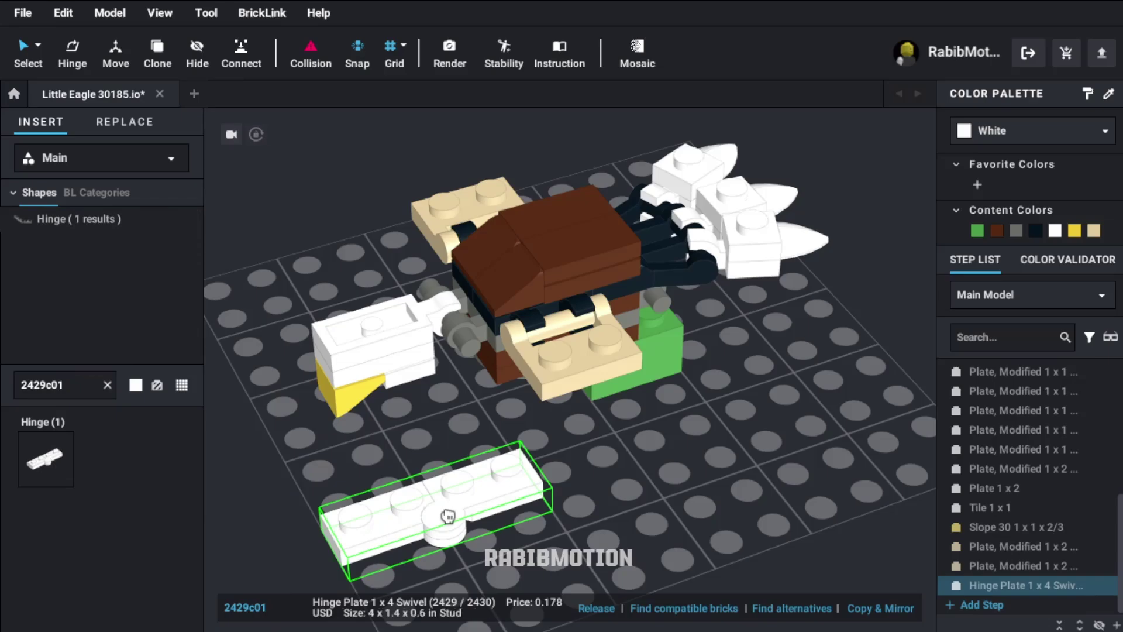
{"action": "key", "text": "Right"}
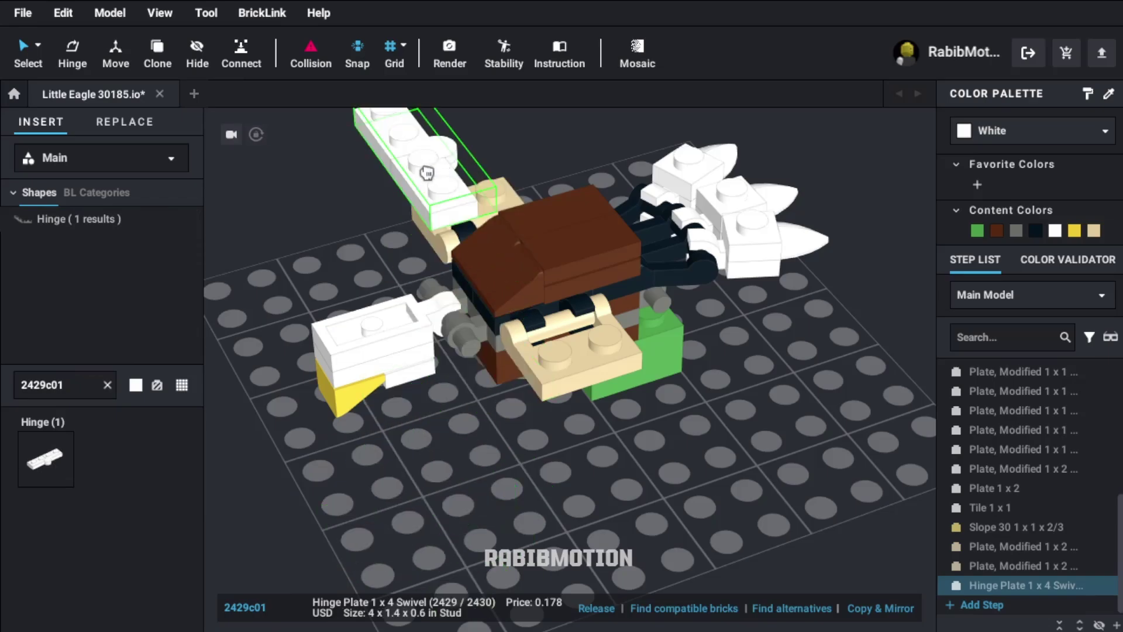
{"action": "left_click", "coordinate": [402, 186]}
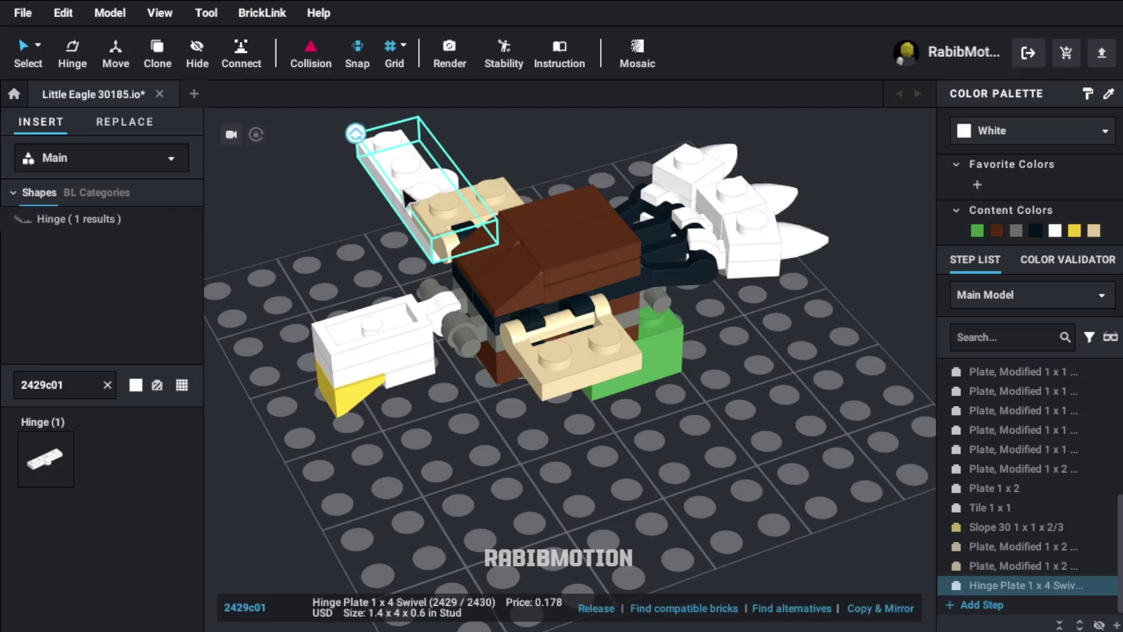
{"action": "left_click", "coordinate": [1091, 231]}
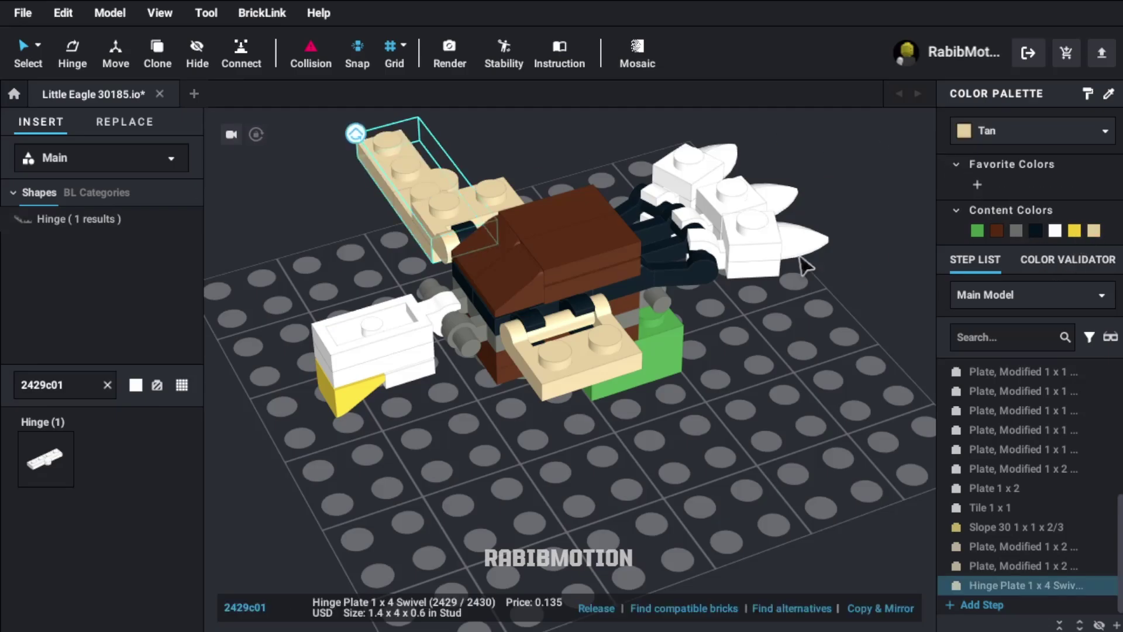
- Clone the Tan swivel hinge plate under the near-side handle plate and release the clone into its two halves
{"action": "key", "text": "c"}
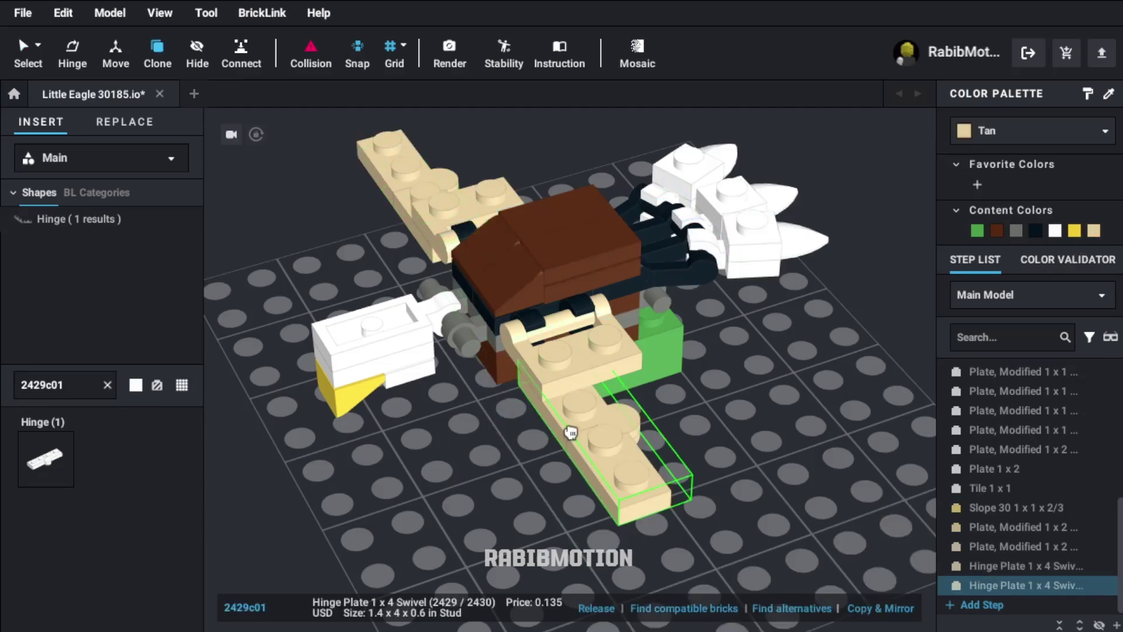
{"action": "left_click", "coordinate": [570, 431]}
{"action": "left_click", "coordinate": [612, 443]}
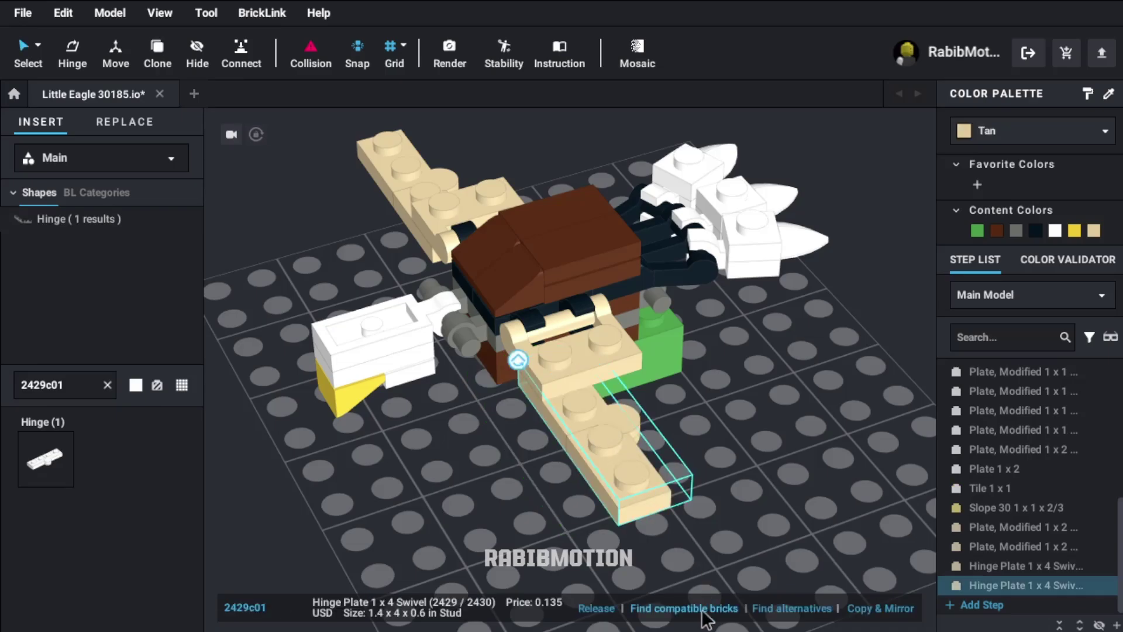
{"action": "left_click", "coordinate": [607, 609]}
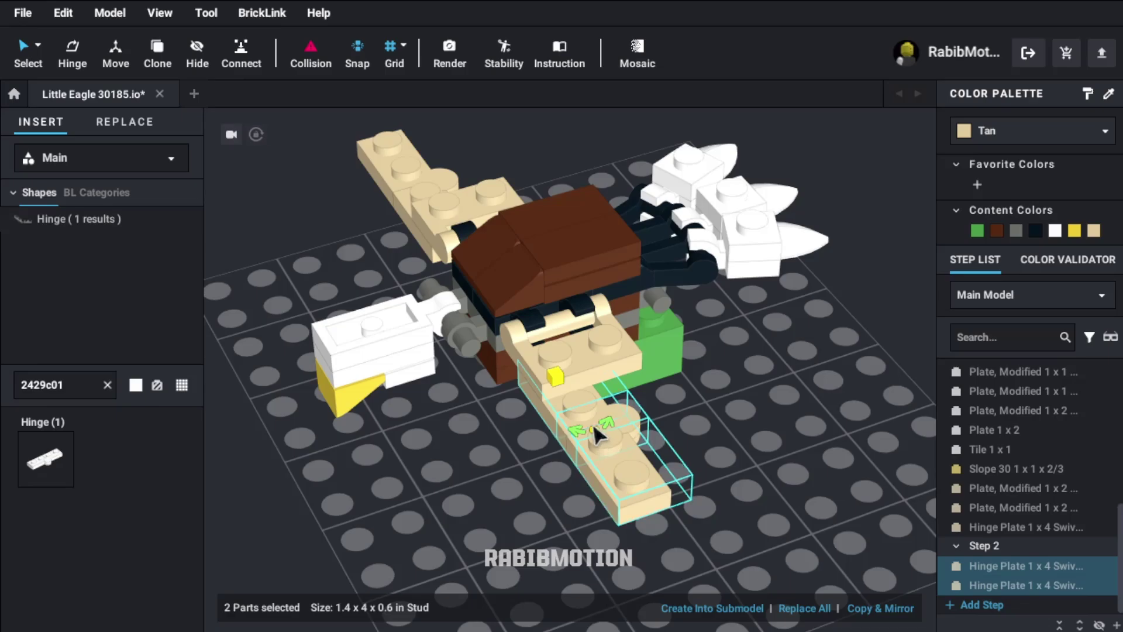
- Try to swivel the near wing's hinge plate with both halves selected, and undo the rotation
{"action": "left_click_drag", "start_coordinate": [592, 420], "coordinate": [646, 506]}
{"action": "mouse_move", "coordinate": [602, 428]}
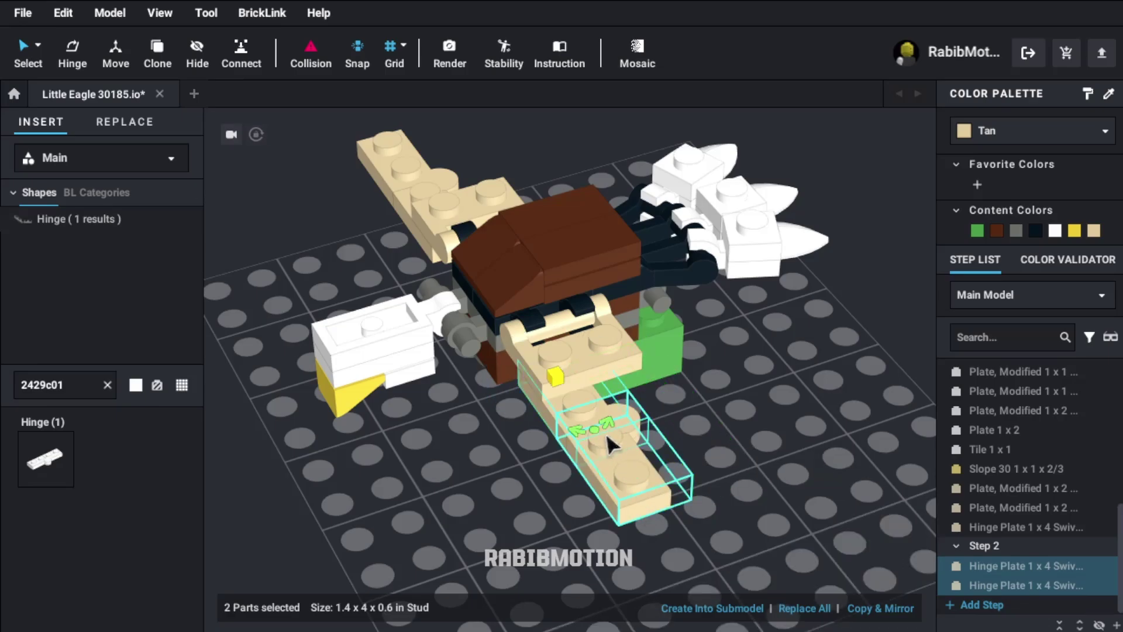
{"action": "left_click_drag", "start_coordinate": [578, 423], "coordinate": [604, 417]}
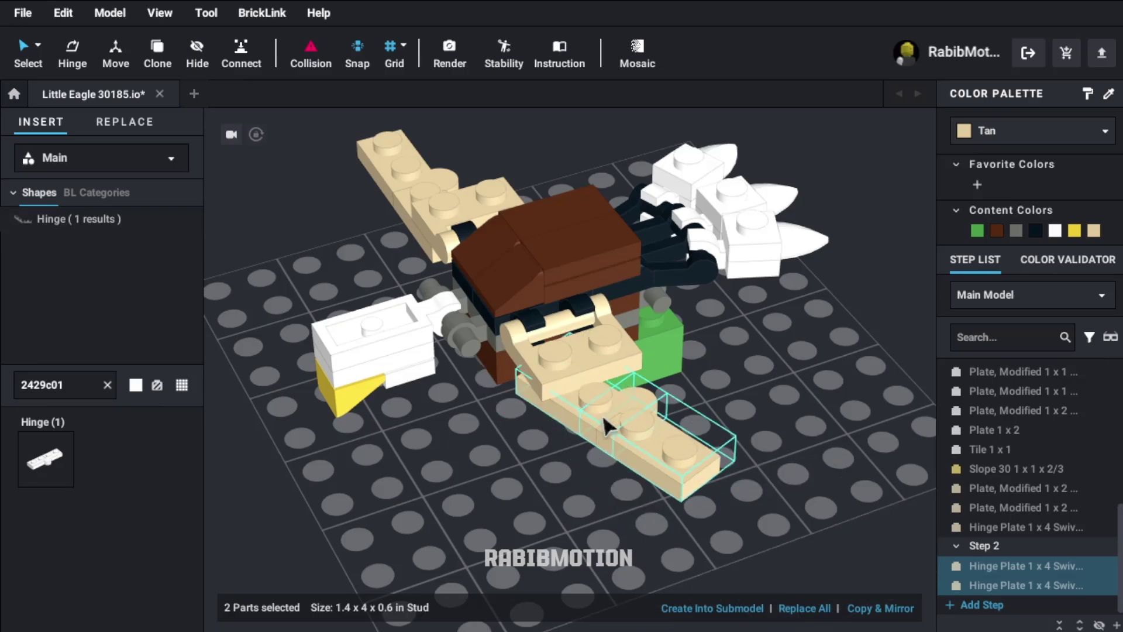
{"action": "key", "text": "ctrl+z"}
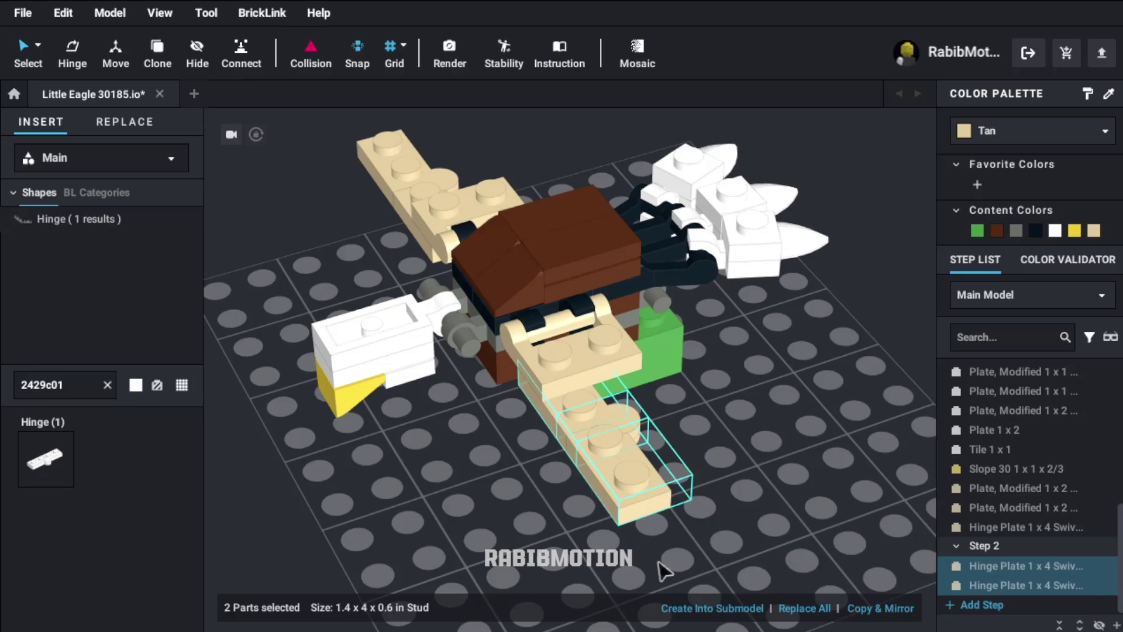
- Swivel only the outer half of the near wing's hinge plate backward toward the tail
{"action": "left_click", "coordinate": [708, 557]}
{"action": "left_click", "coordinate": [634, 502]}
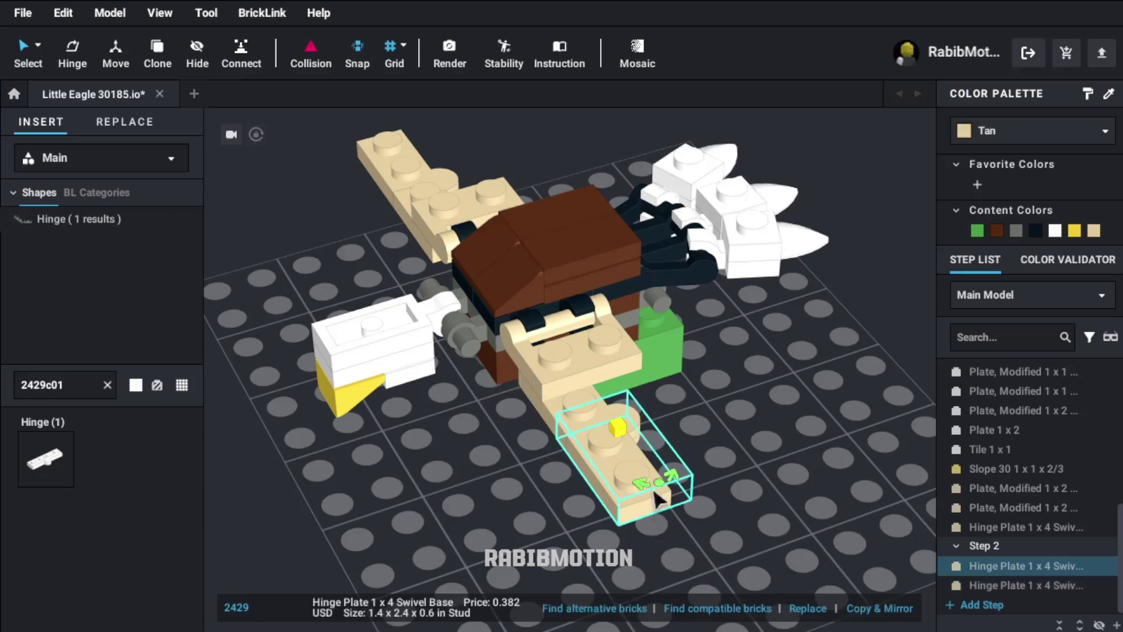
{"action": "left_click_drag", "start_coordinate": [655, 494], "coordinate": [677, 467]}
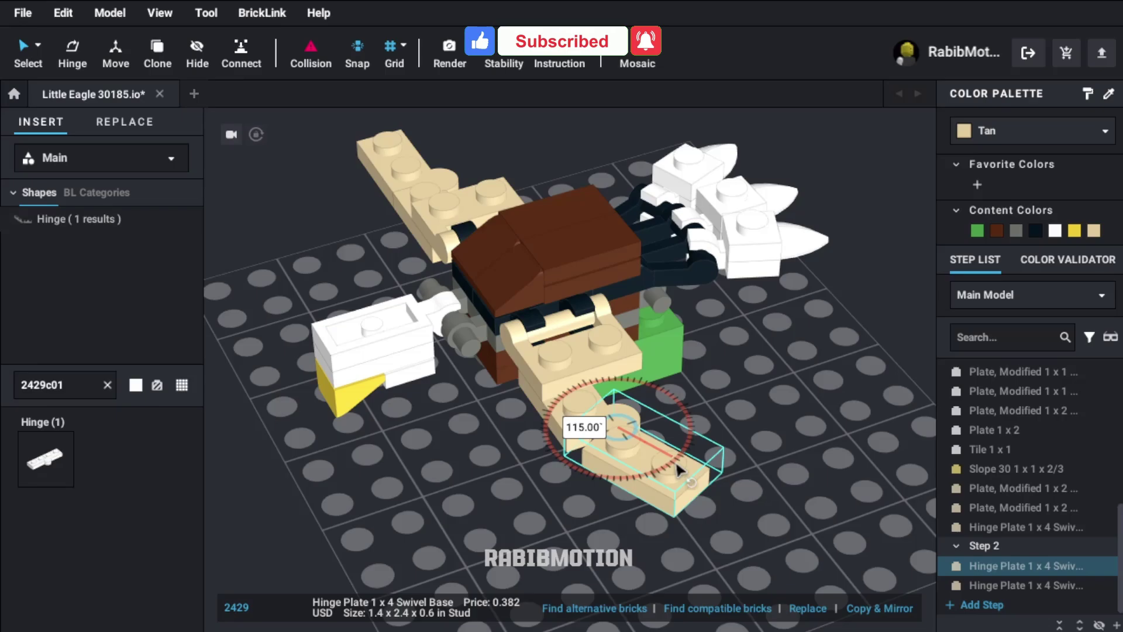
{"action": "left_click_drag", "start_coordinate": [678, 468], "coordinate": [679, 456]}
- Release the far wing's hinge plate into its two halves and swivel the outer half backward toward the tail
{"action": "left_click", "coordinate": [430, 223], "text": "shift"}
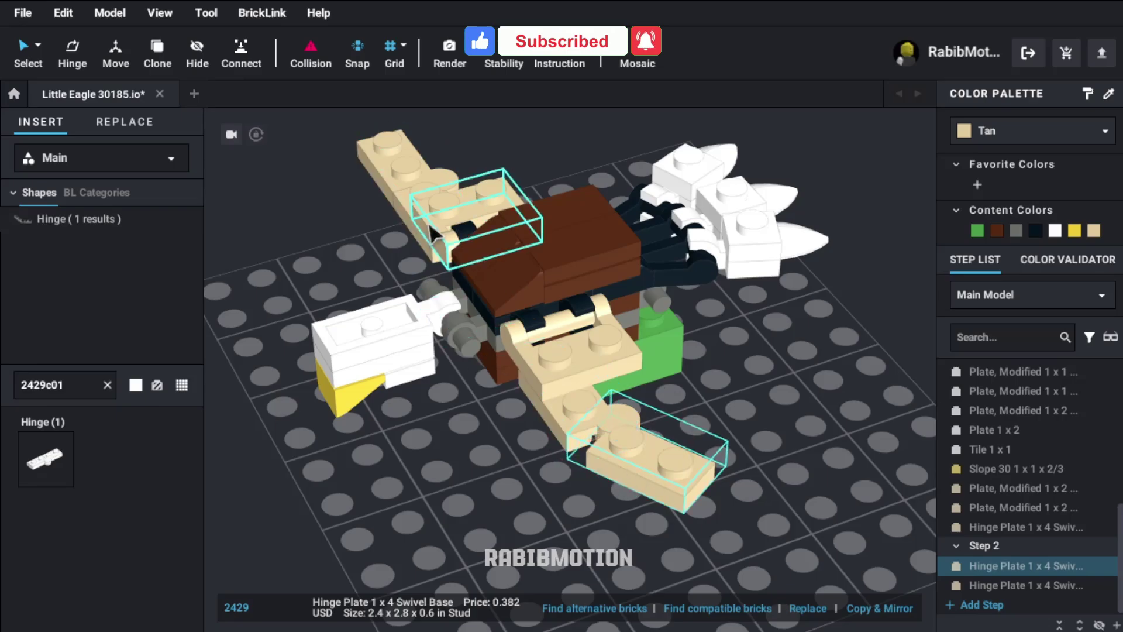
{"action": "left_click", "coordinate": [403, 173]}
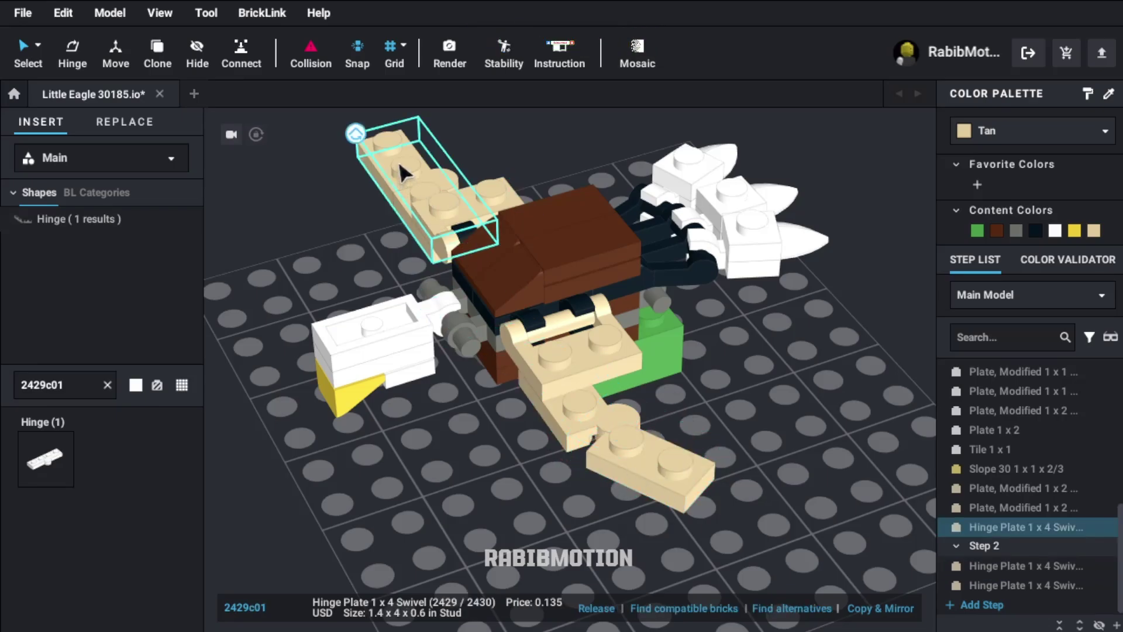
{"action": "left_click", "coordinate": [604, 608]}
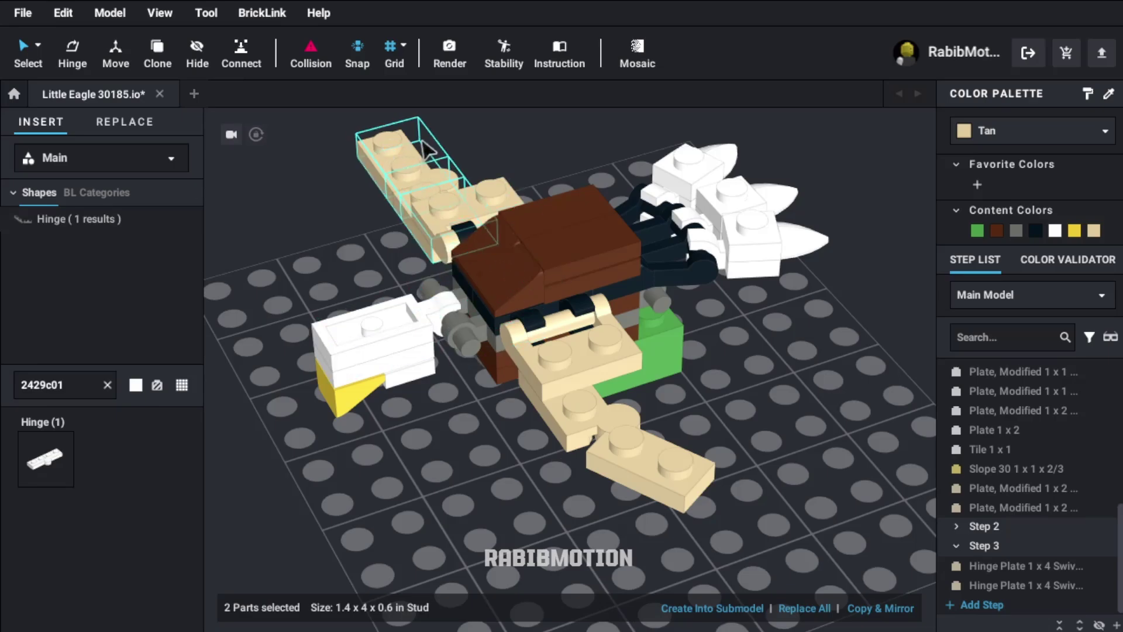
{"action": "left_click", "coordinate": [351, 205]}
{"action": "left_click", "coordinate": [403, 176]}
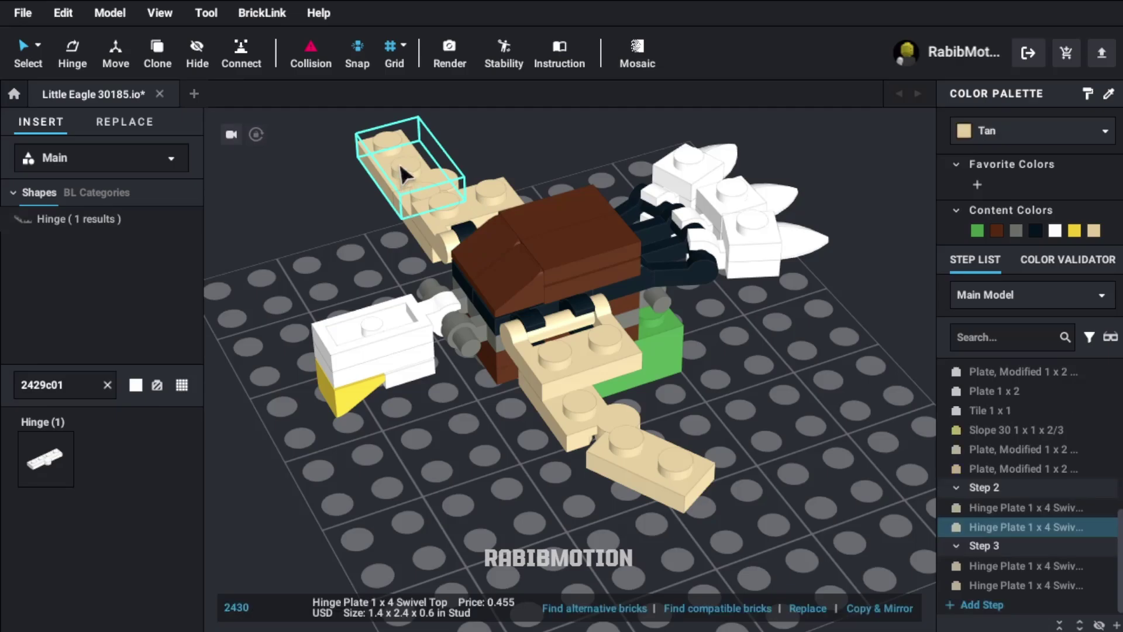
{"action": "left_click", "coordinate": [465, 241]}
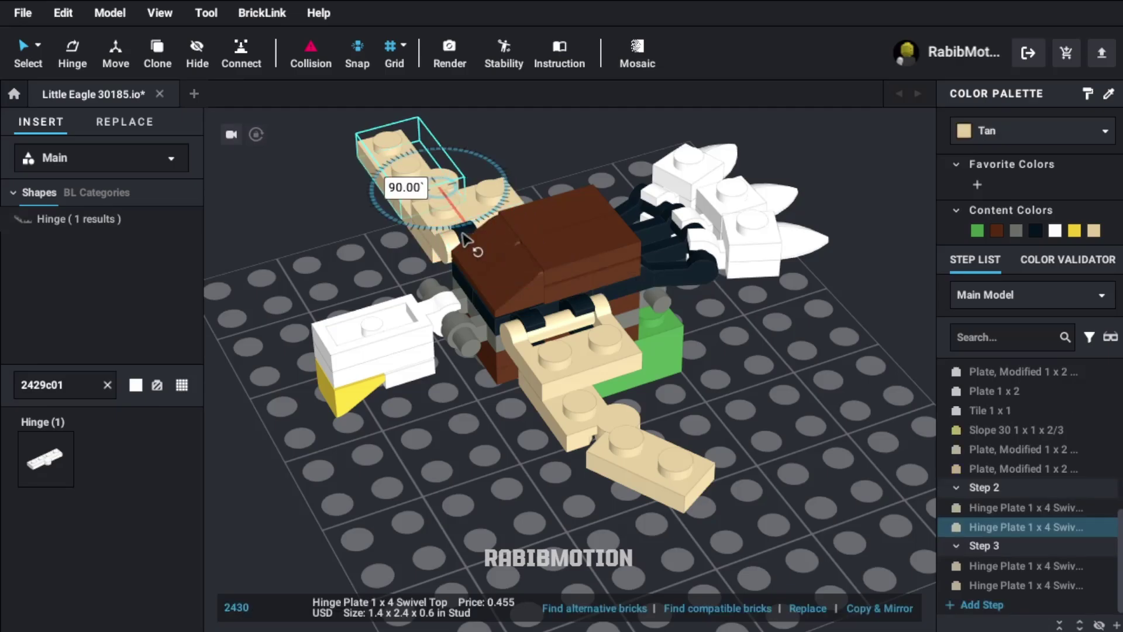
{"action": "left_click_drag", "start_coordinate": [455, 225], "coordinate": [434, 229]}
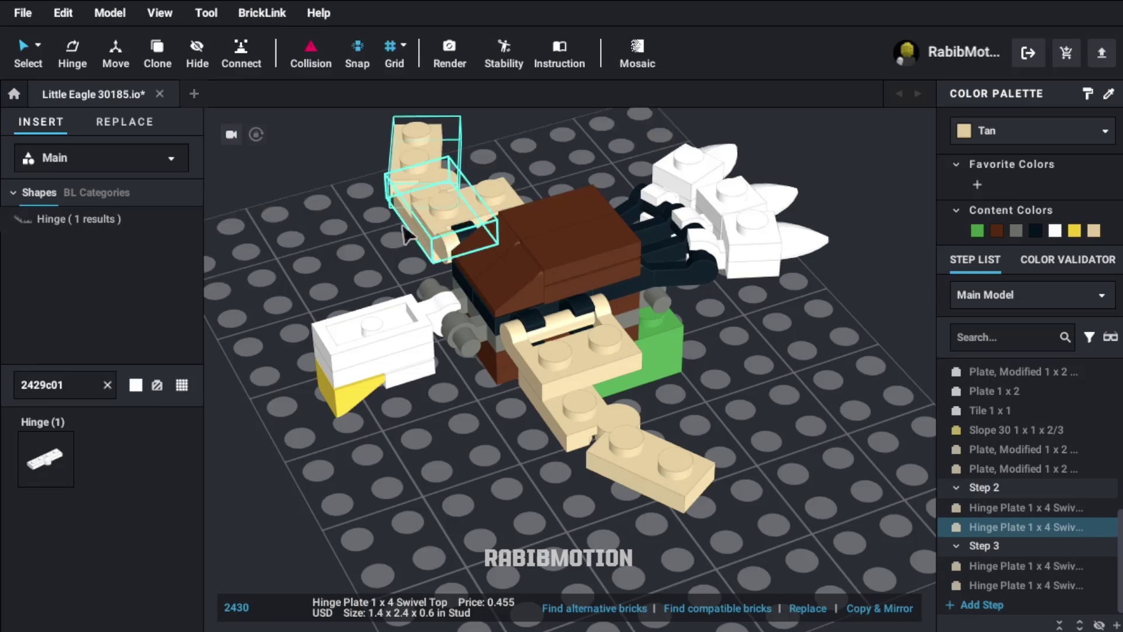
{"action": "left_click", "coordinate": [335, 235]}
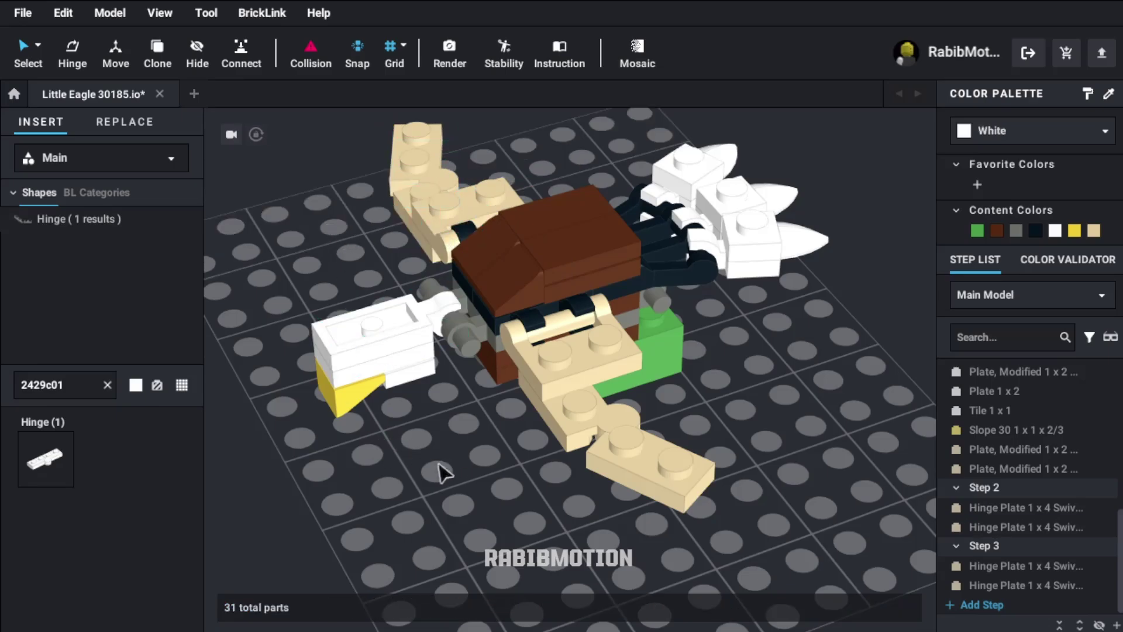
- Place a Reddish Brown 1 x 1 flower-edge round plate (33291) on the far wing's inner hinge half and clone it onto the near wing
{"action": "left_click", "coordinate": [79, 395]}
{"action": "type", "text": "33291"}
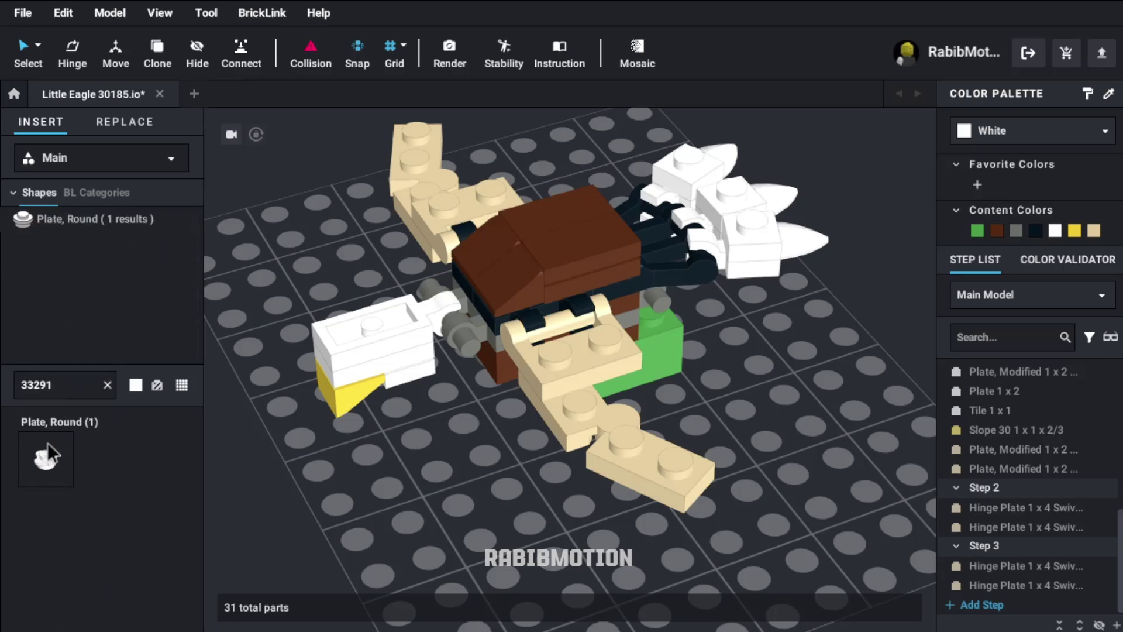
{"action": "left_click_drag", "start_coordinate": [48, 442], "coordinate": [417, 178]}
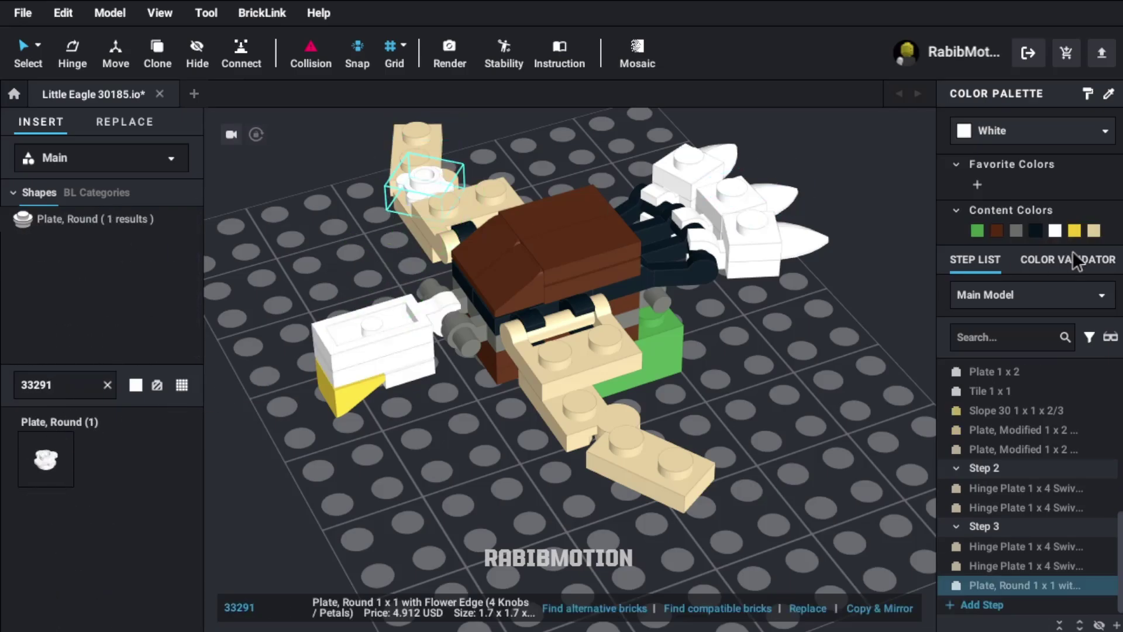
{"action": "left_click", "coordinate": [996, 228]}
{"action": "key", "text": "c"}
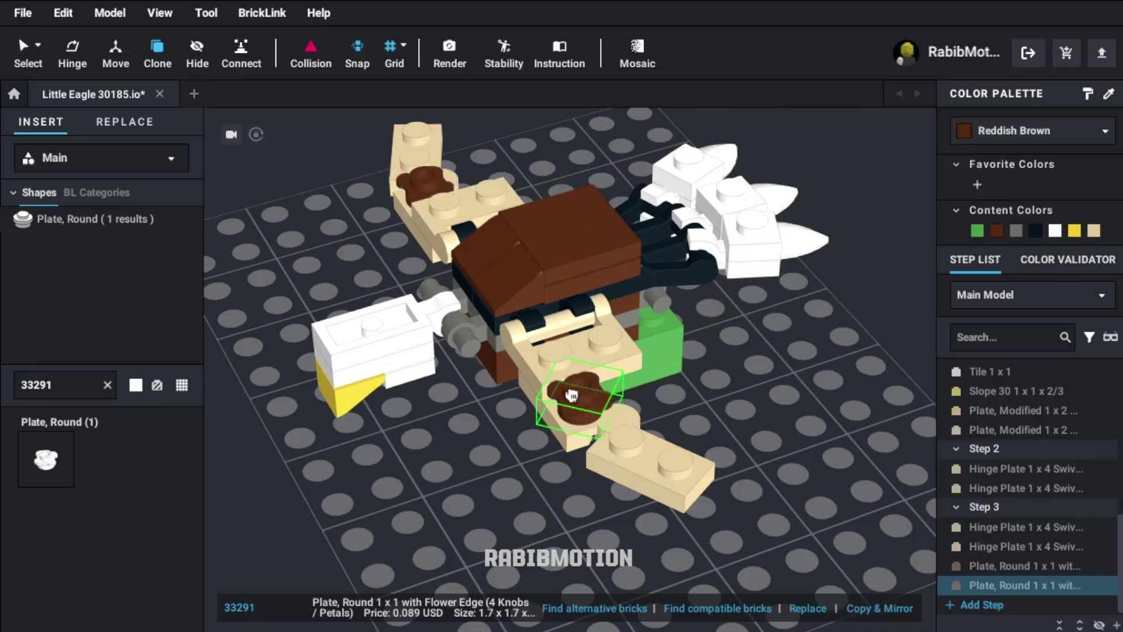
{"action": "left_click", "coordinate": [564, 399]}
{"action": "key", "text": "Escape"}
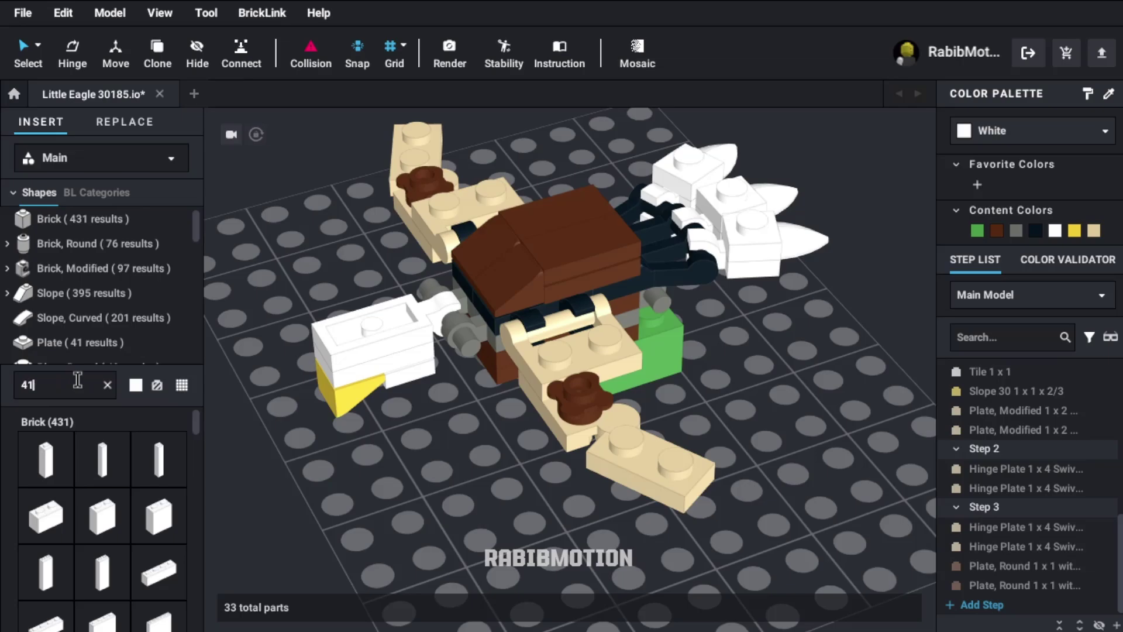
- Place a 4 x 2 left wedge plate (41770) on the near wing's outer hinge half and colour it Reddish Brown
{"action": "type", "text": "770"}
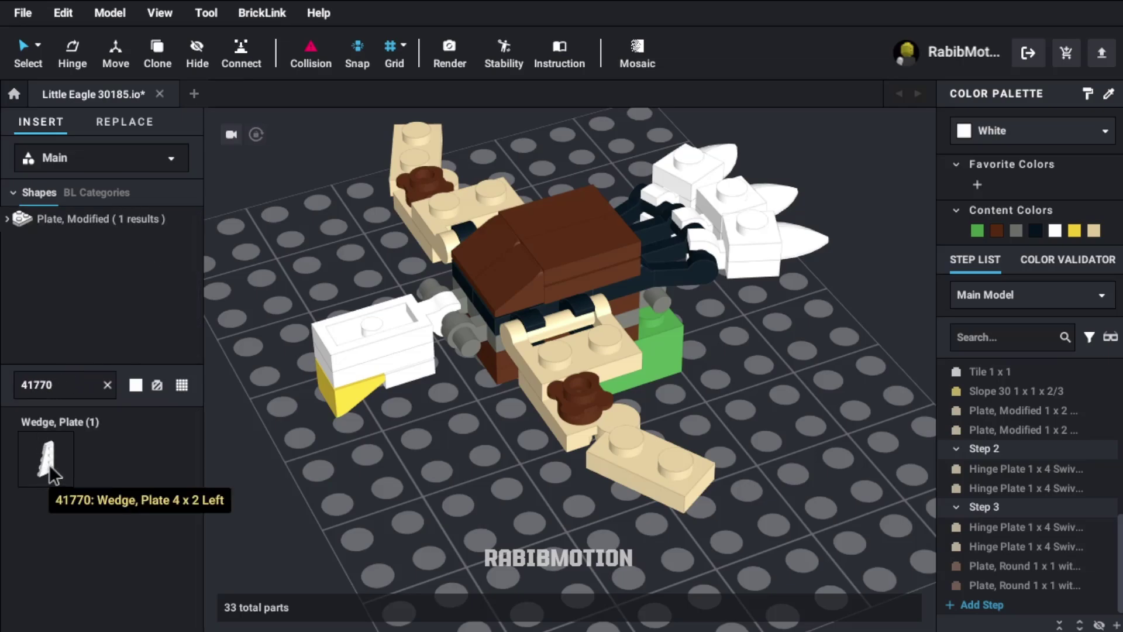
{"action": "left_click_drag", "start_coordinate": [49, 465], "coordinate": [713, 468]}
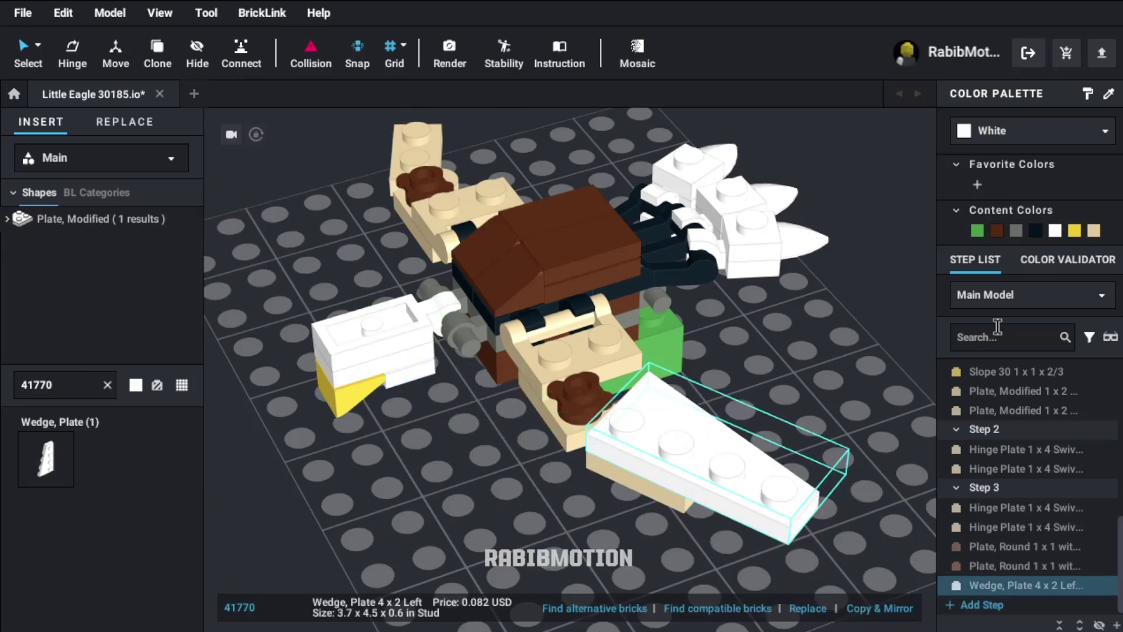
{"action": "left_click", "coordinate": [997, 231]}
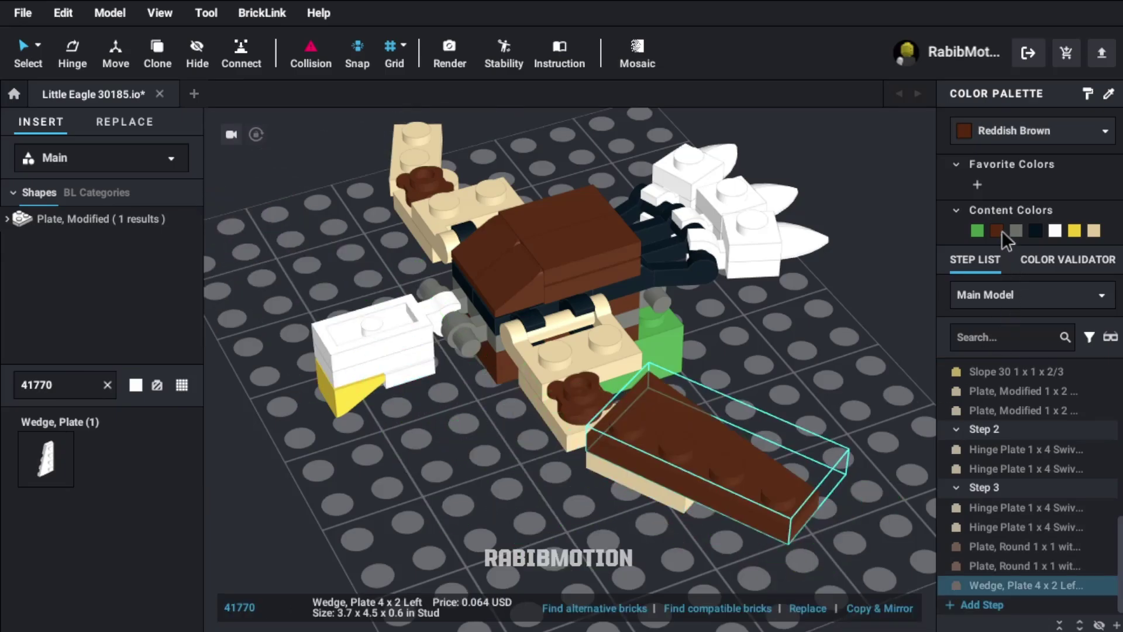
- Place a 4 x 2 right wedge plate (41769), turned to point outward, on the far wing's outer hinge half and colour it Reddish Brown
{"action": "left_click", "coordinate": [86, 386]}
{"action": "type", "text": "41769"}
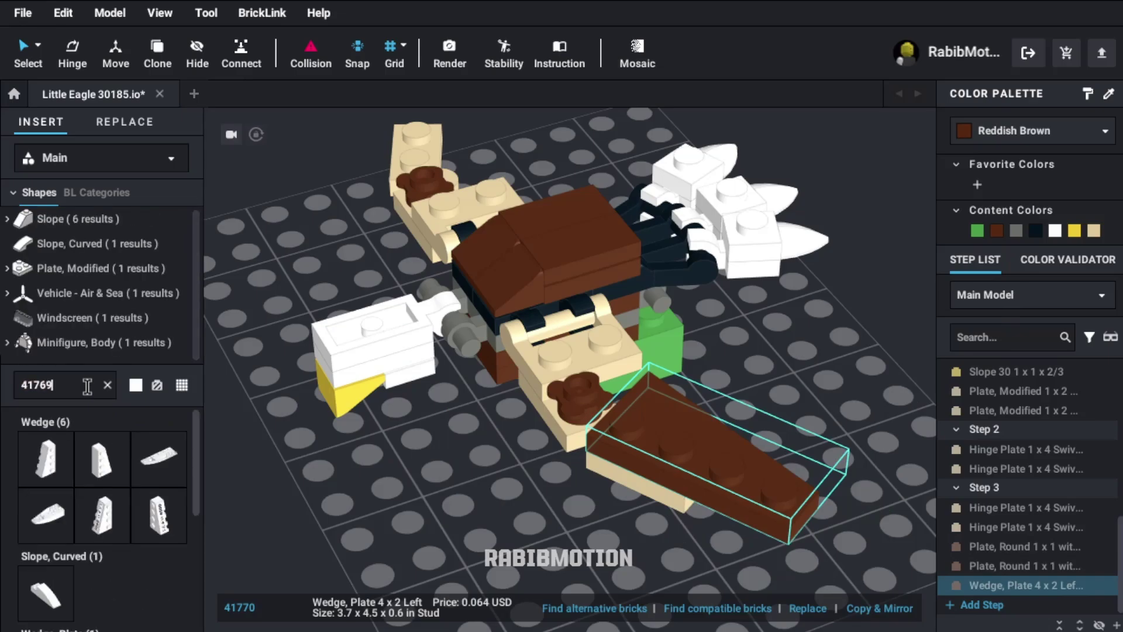
{"action": "left_click_drag", "start_coordinate": [48, 468], "coordinate": [424, 100]}
{"action": "key", "text": "Right"}
{"action": "key", "text": "Right"}
{"action": "scroll", "coordinate": [413, 451], "scroll_direction": "down", "scroll_amount": 5}
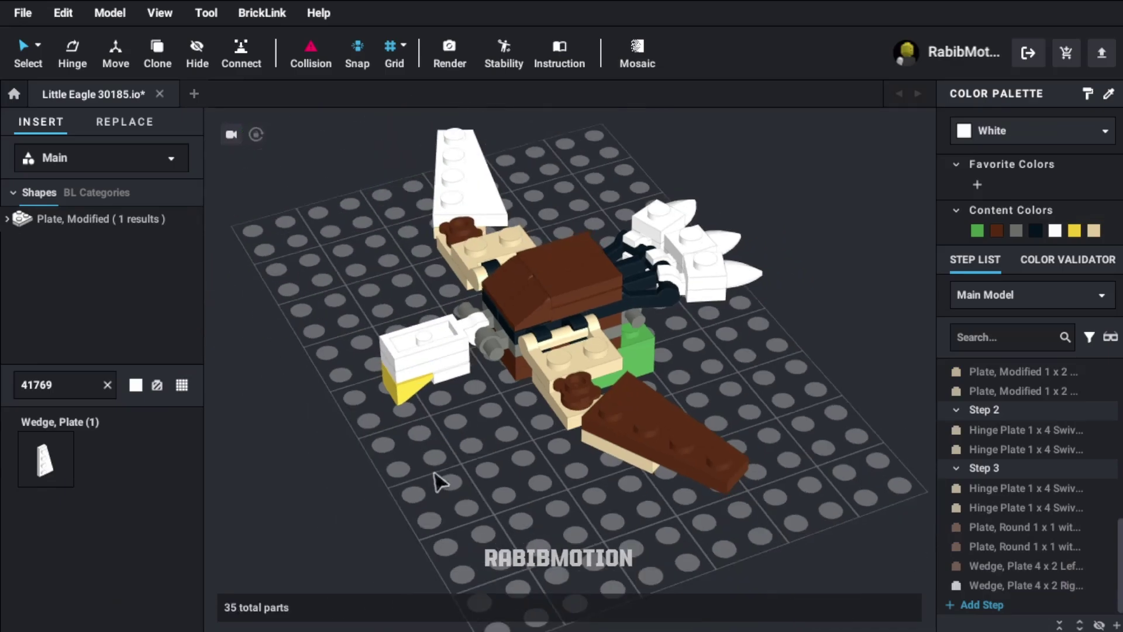
{"action": "middle_click_drag", "start_coordinate": [460, 506], "coordinate": [461, 522]}
{"action": "right_click_drag", "start_coordinate": [451, 557], "coordinate": [469, 557]}
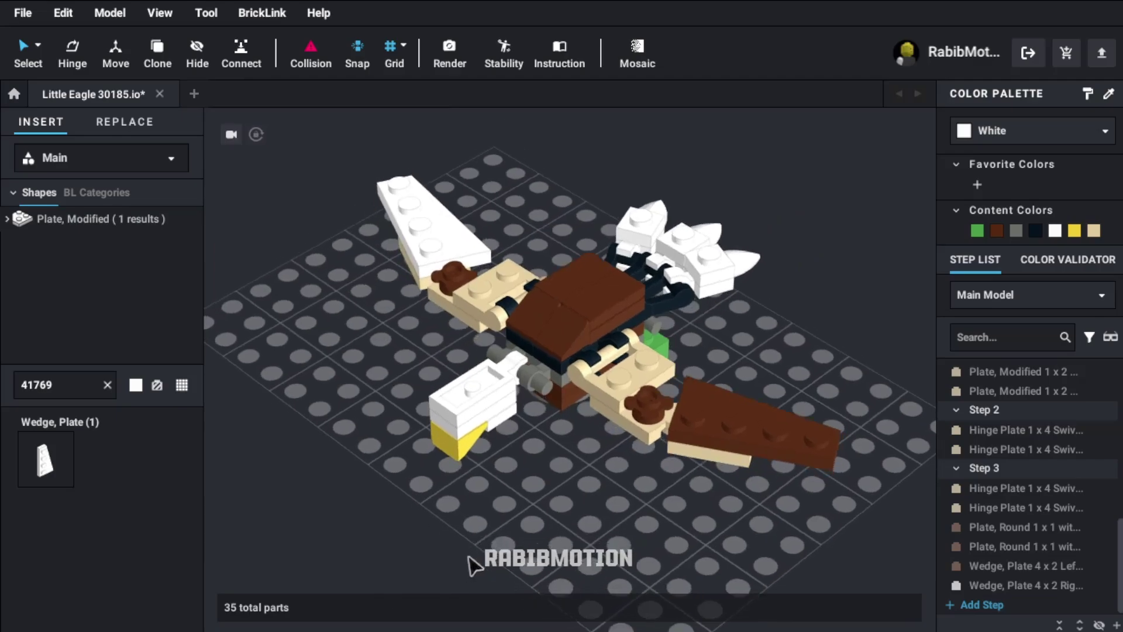
{"action": "left_click", "coordinate": [413, 231]}
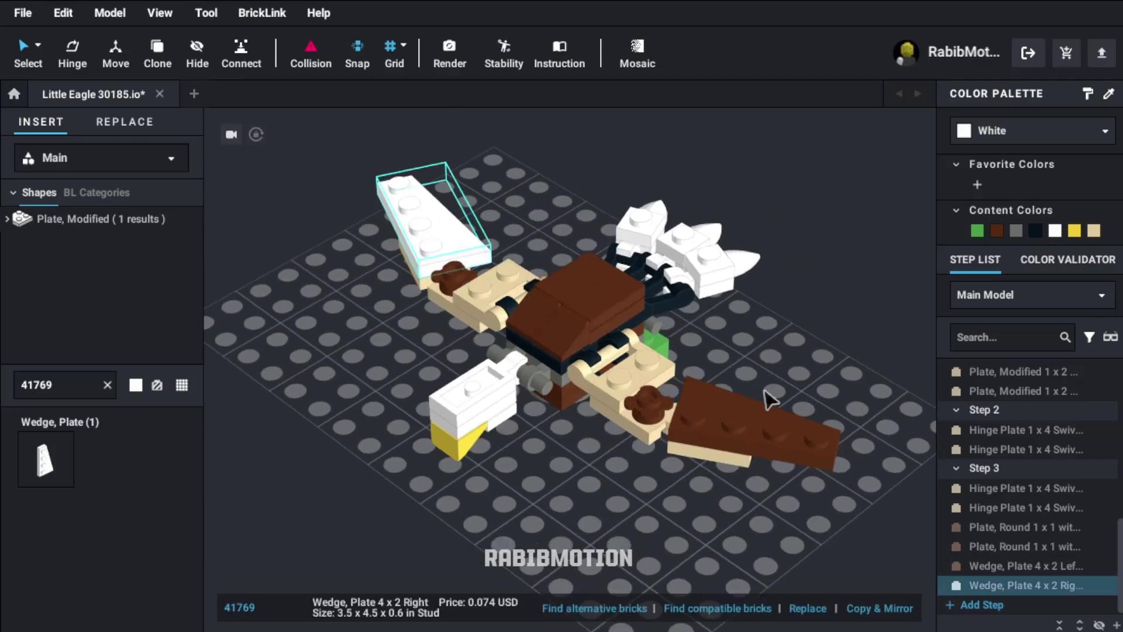
{"action": "left_click", "coordinate": [996, 230]}
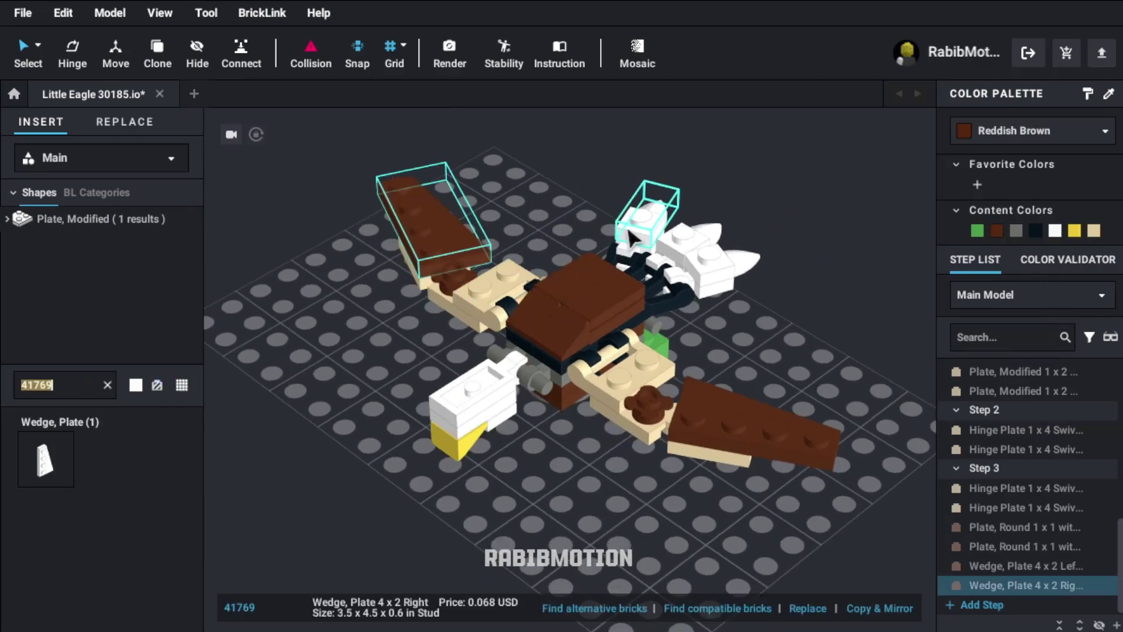
- Clone a white tail tooth plate (49668) onto the far wing's tip and colour the copy Black
{"action": "left_click", "coordinate": [646, 228]}
{"action": "mouse_move", "coordinate": [646, 228]}
{"action": "left_mouse_down"}
{"action": "mouse_move", "coordinate": [438, 210]}
{"action": "mouse_move", "coordinate": [503, 175]}
{"action": "mouse_move", "coordinate": [392, 184]}
{"action": "mouse_move", "coordinate": [570, 251]}
{"action": "left_mouse_up"}
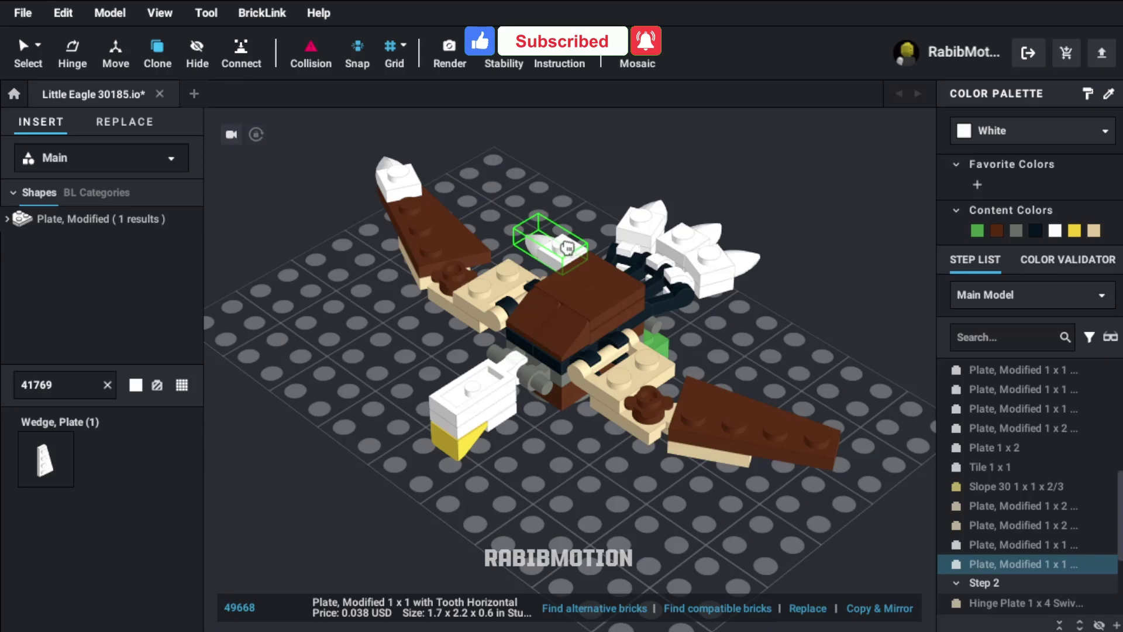
{"action": "key", "text": "Escape"}
{"action": "left_click", "coordinate": [384, 167]}
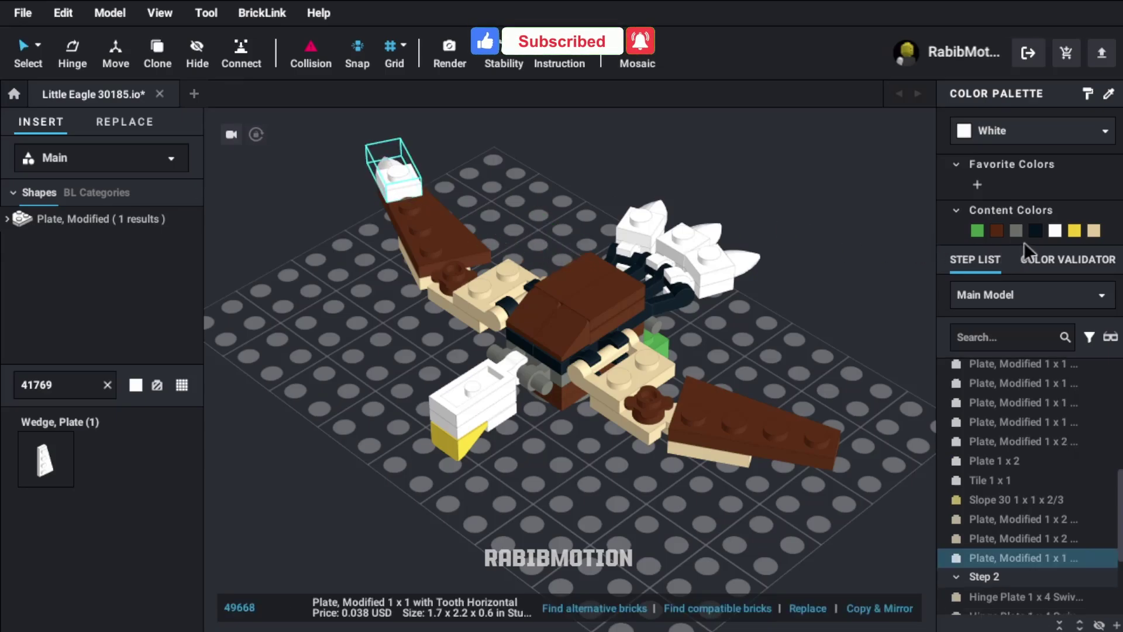
{"action": "left_click", "coordinate": [1034, 231]}
- Clone the Black tooth plate onto the near wing's tip, turned to point outward
{"action": "key", "text": "c"}
{"action": "left_click", "coordinate": [402, 175]}
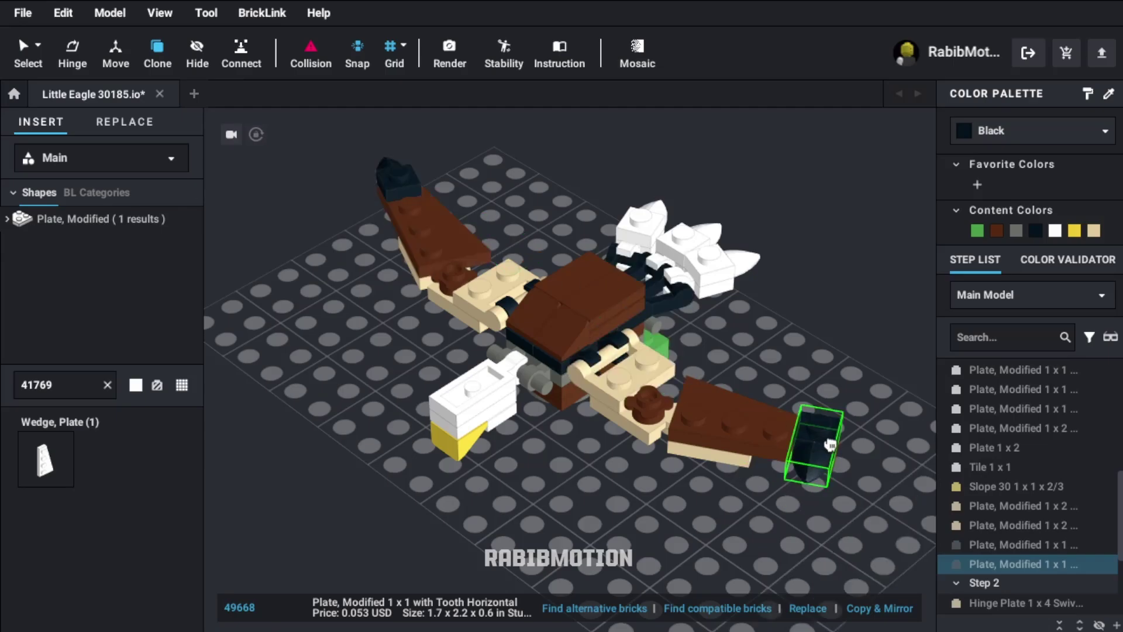
{"action": "key", "text": "Right"}
{"action": "left_click", "coordinate": [830, 445]}
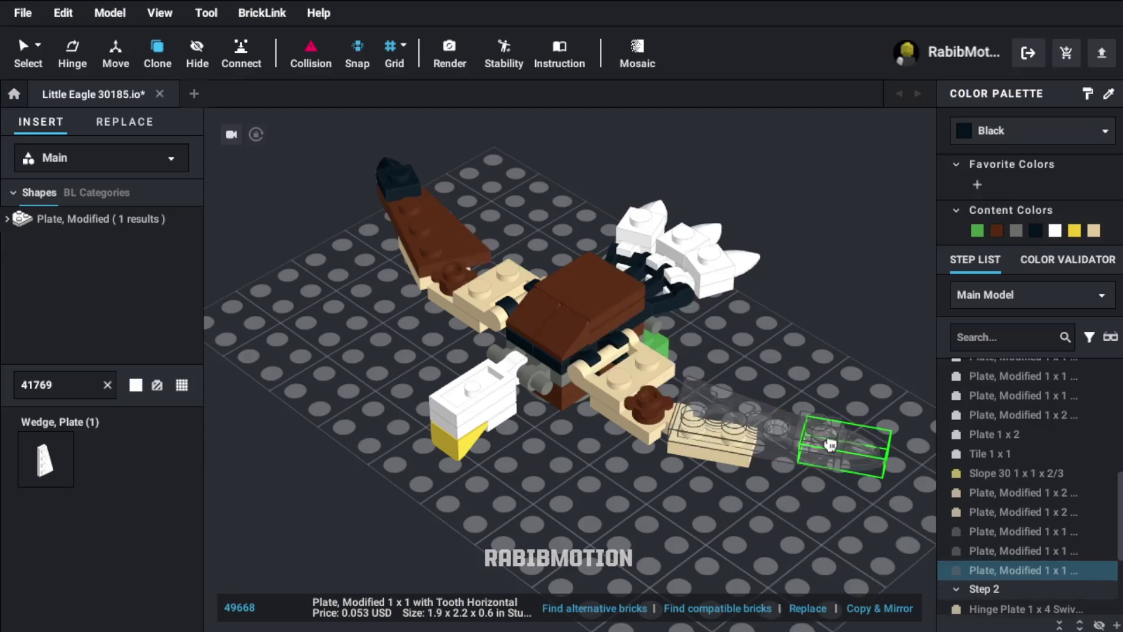
{"action": "key", "text": "Escape"}
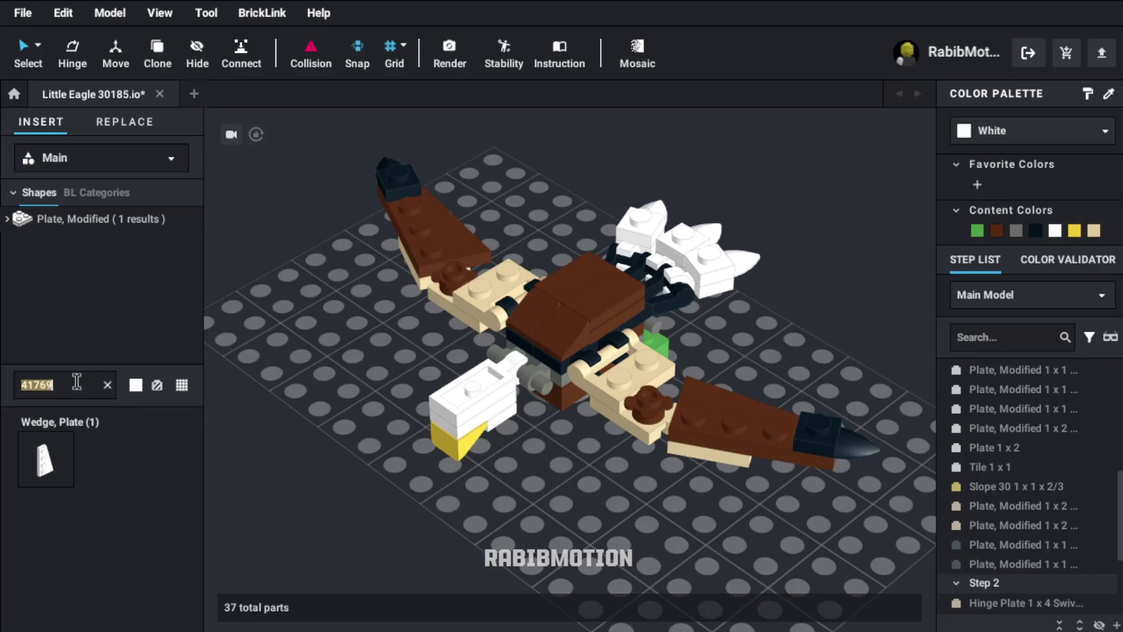
- Attach a 1 x 1 tile with clip (2555) to the near-wing side of the bar beneath the tail and colour it Dark Bluish Gray
{"action": "left_click", "coordinate": [78, 382]}
{"action": "type", "text": "2555"}
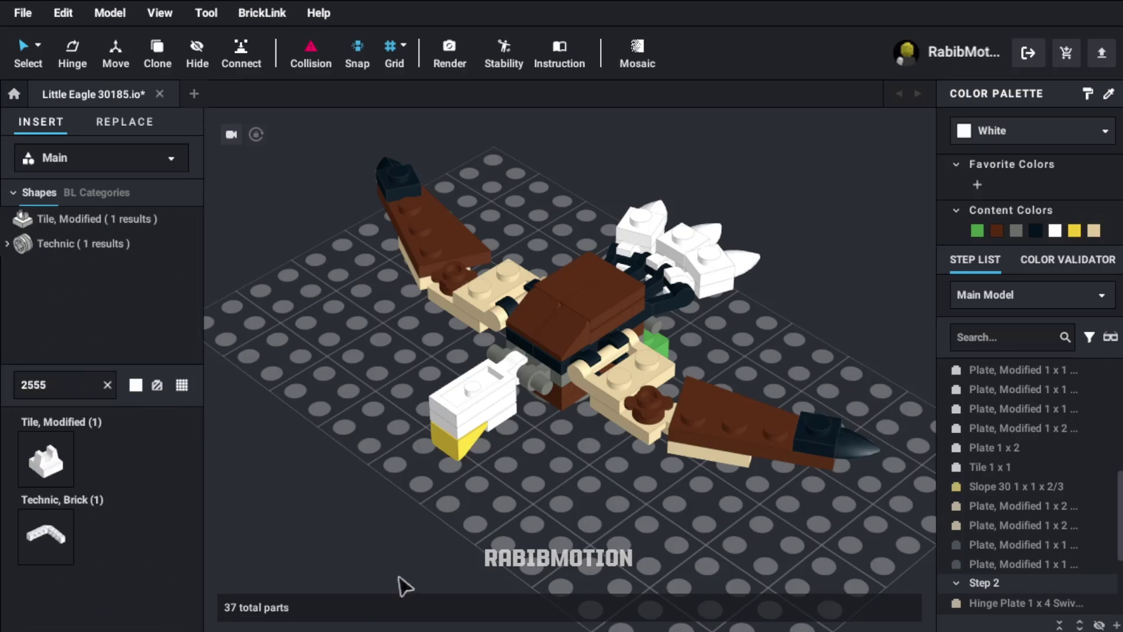
{"action": "right_click_drag", "start_coordinate": [646, 537], "coordinate": [533, 503]}
{"action": "left_click_drag", "start_coordinate": [41, 471], "coordinate": [515, 323]}
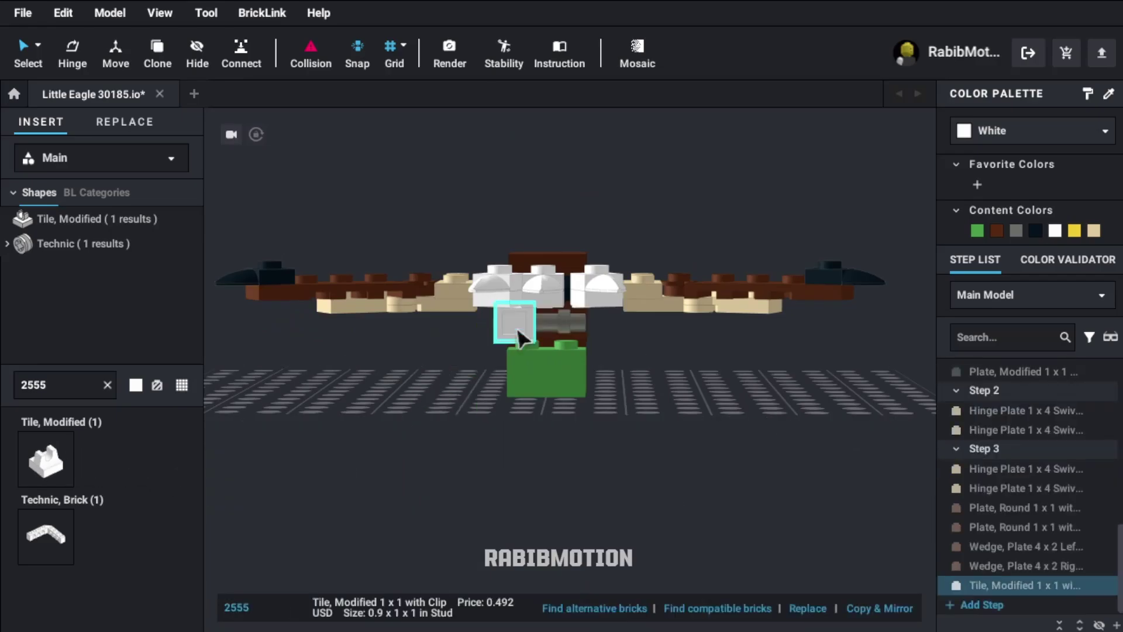
{"action": "left_click", "coordinate": [1022, 230]}
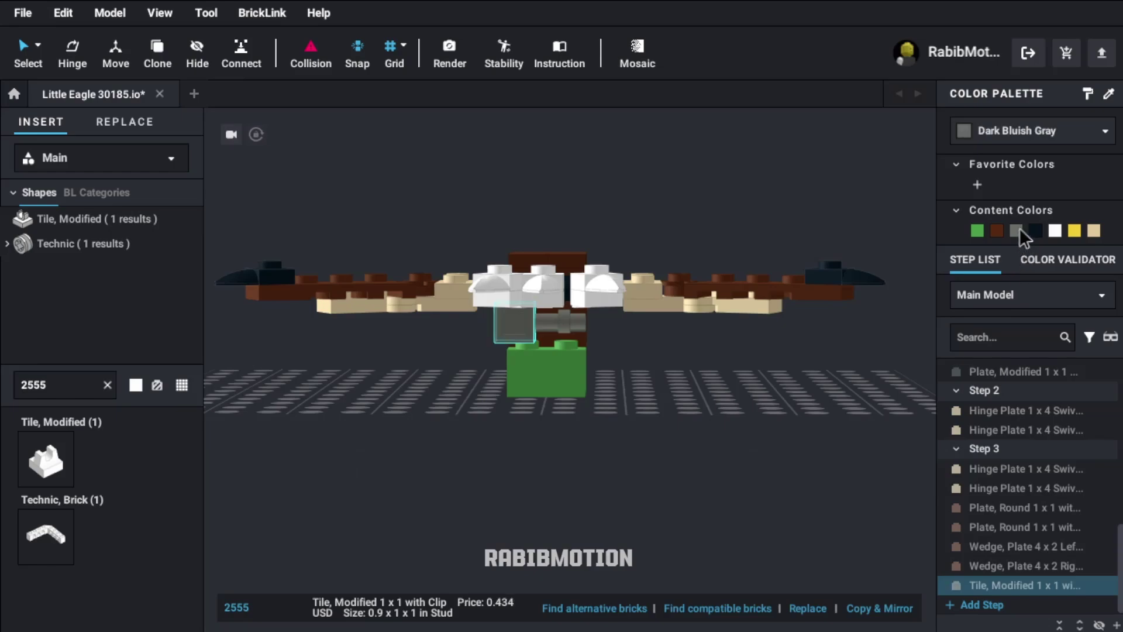
{"action": "key", "text": "c"}
{"action": "left_click", "coordinate": [512, 322]}
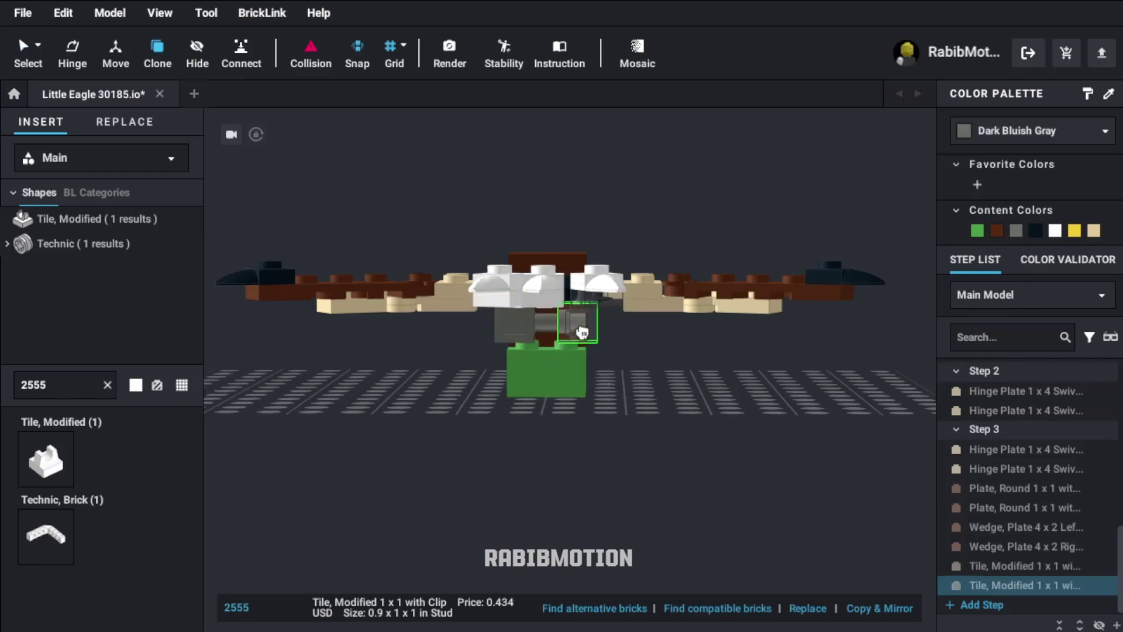
{"action": "left_click", "coordinate": [592, 343]}
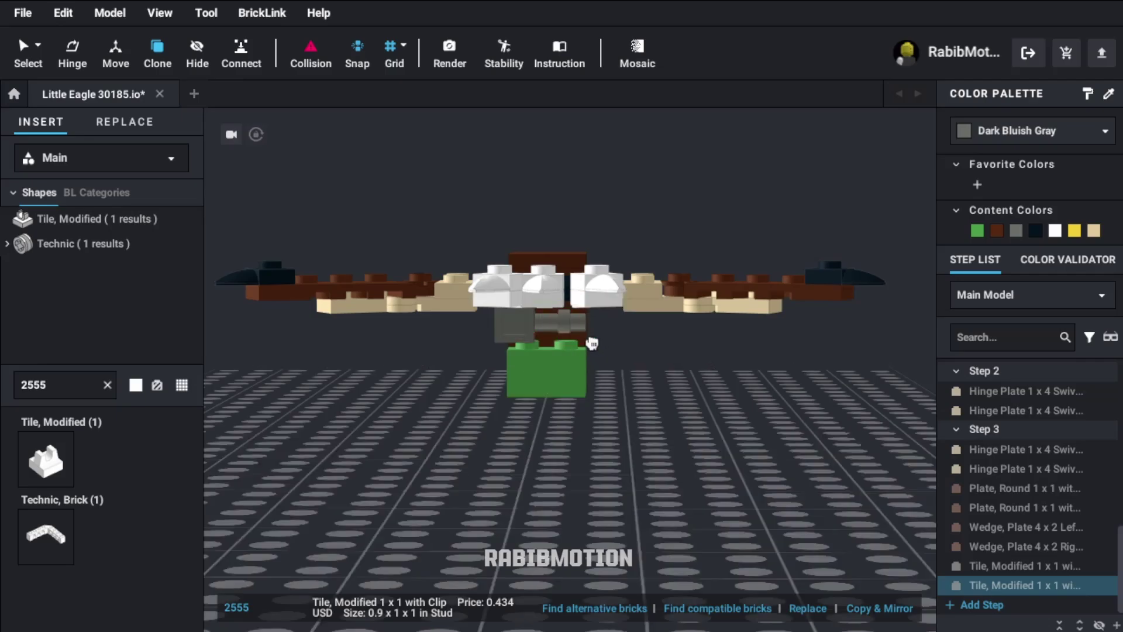
{"action": "right_click_drag", "start_coordinate": [615, 393], "coordinate": [571, 400]}
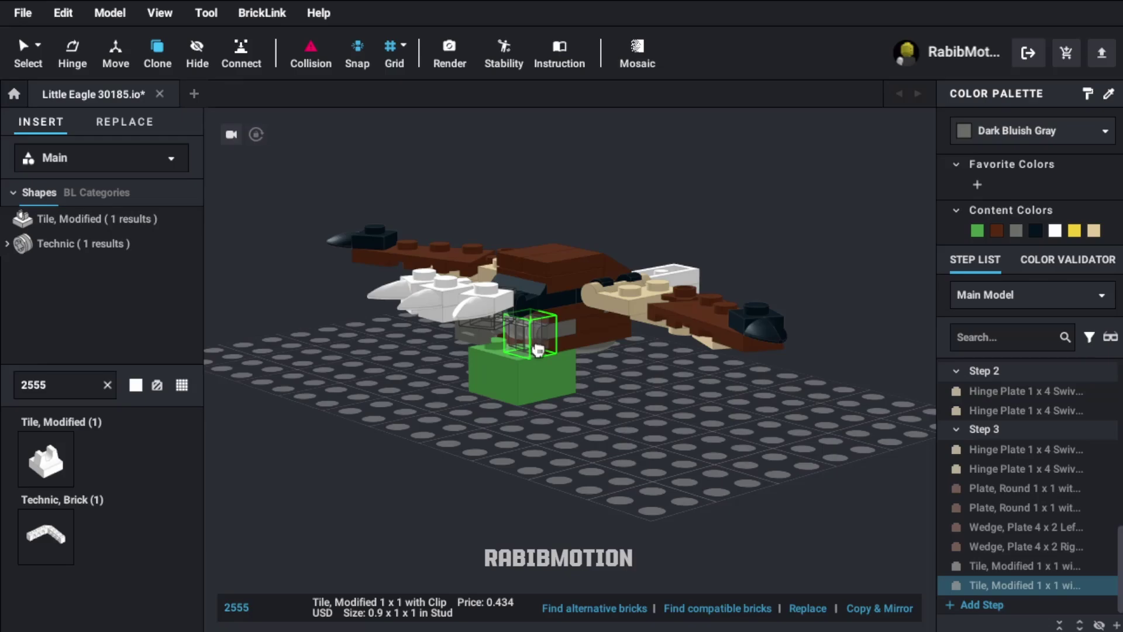
{"action": "key", "text": "Escape"}
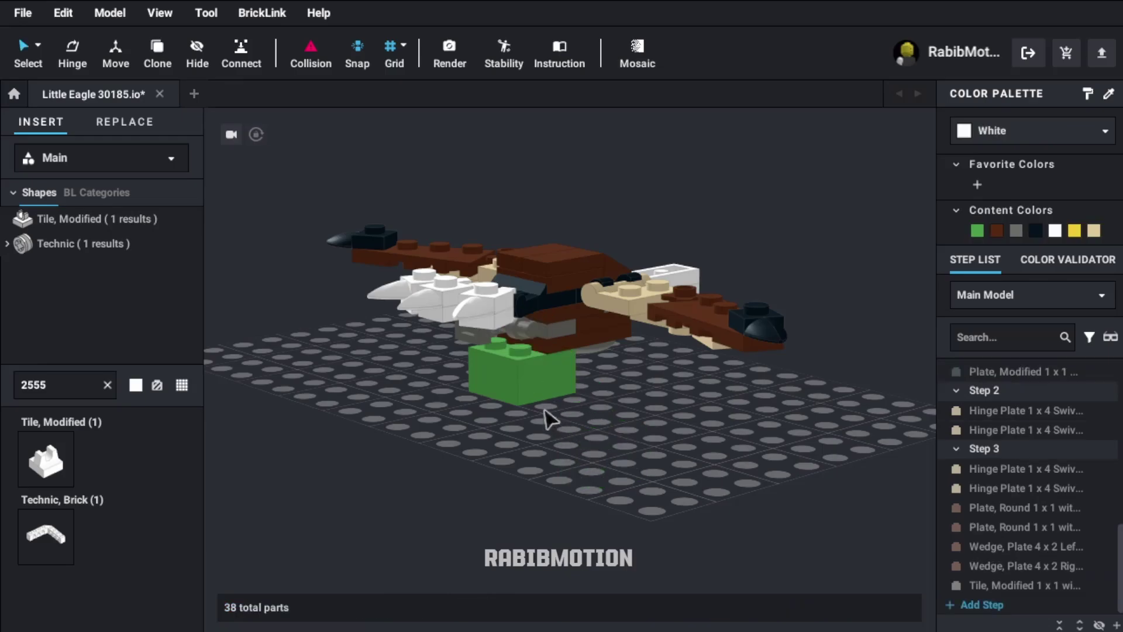
- Copy and mirror the grey clip tile to the far-wing side of the bar beneath the tail
{"action": "scroll", "coordinate": [544, 418], "scroll_direction": "up", "scroll_amount": 5}
{"action": "right_click_drag", "start_coordinate": [538, 460], "coordinate": [596, 468]}
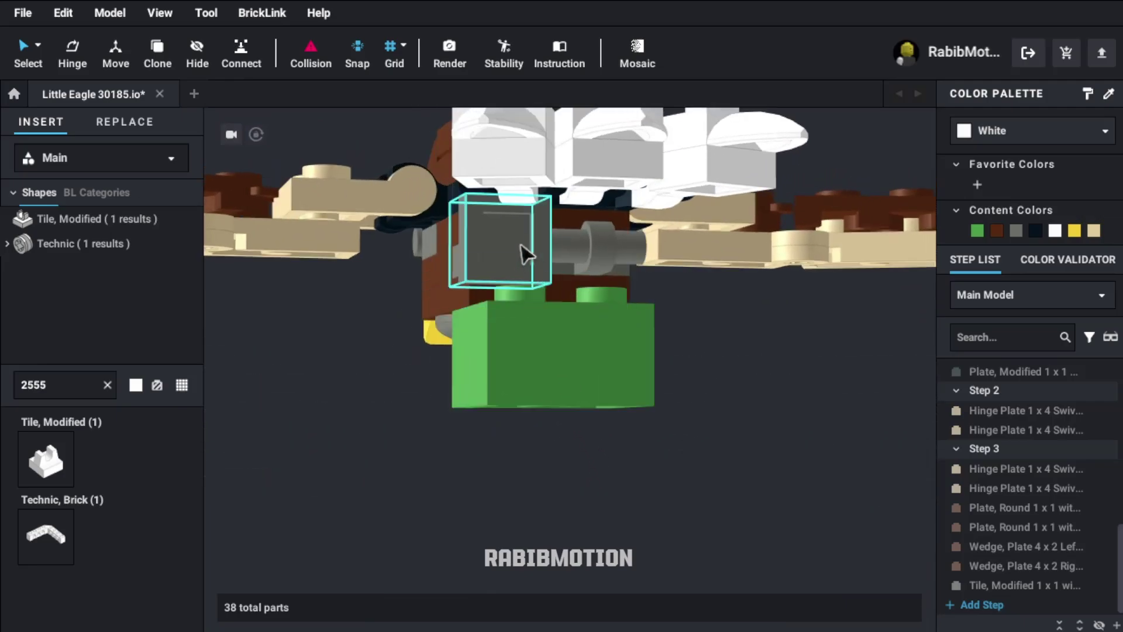
{"action": "left_click", "coordinate": [522, 251]}
{"action": "left_click", "coordinate": [861, 609]}
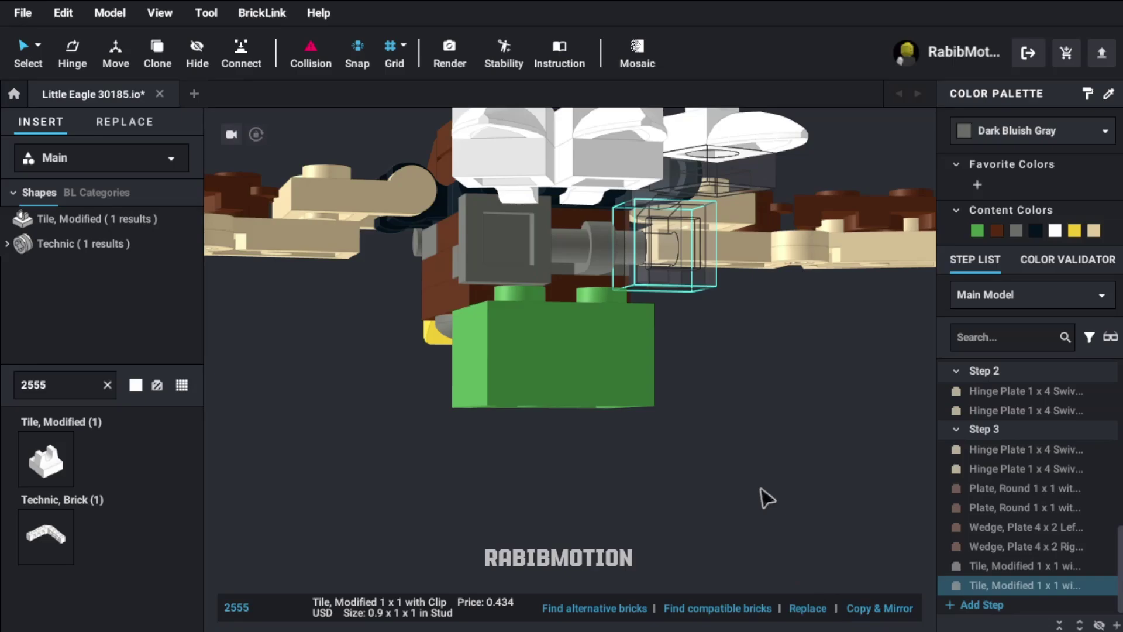
{"action": "key", "text": "Right"}
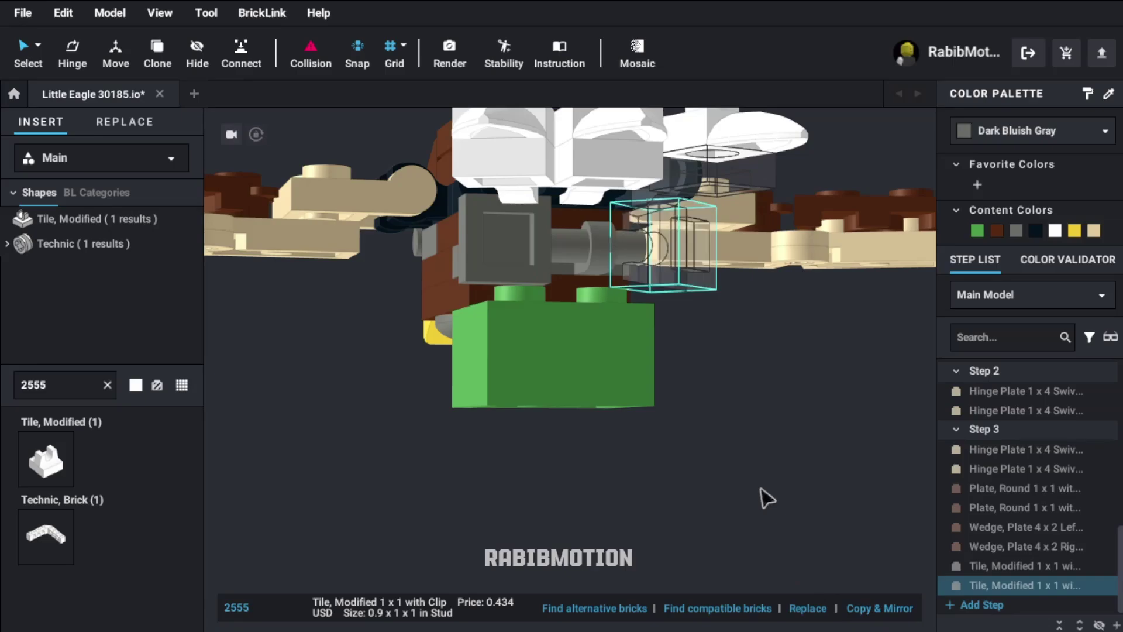
{"action": "key", "text": "ctrl+Right"}
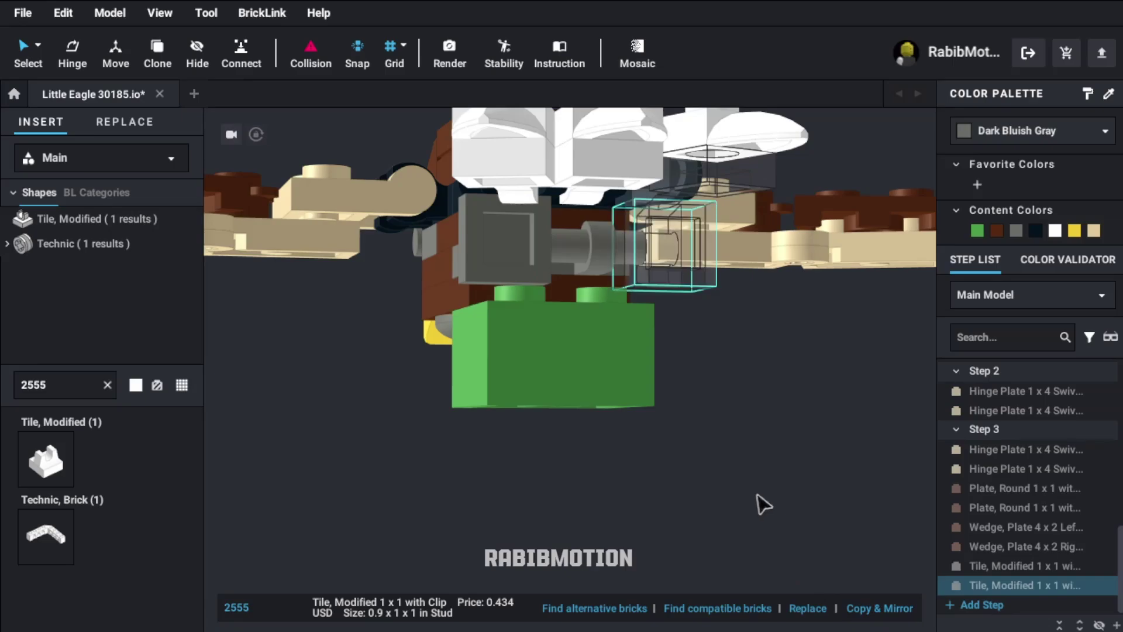
- Switch to a finer grid and nudge the mirrored clip tile inward along the bar
{"action": "left_click", "coordinate": [418, 100]}
{"action": "key", "text": "Left"}
{"action": "key", "text": "Left"}
{"action": "key", "text": "Left"}
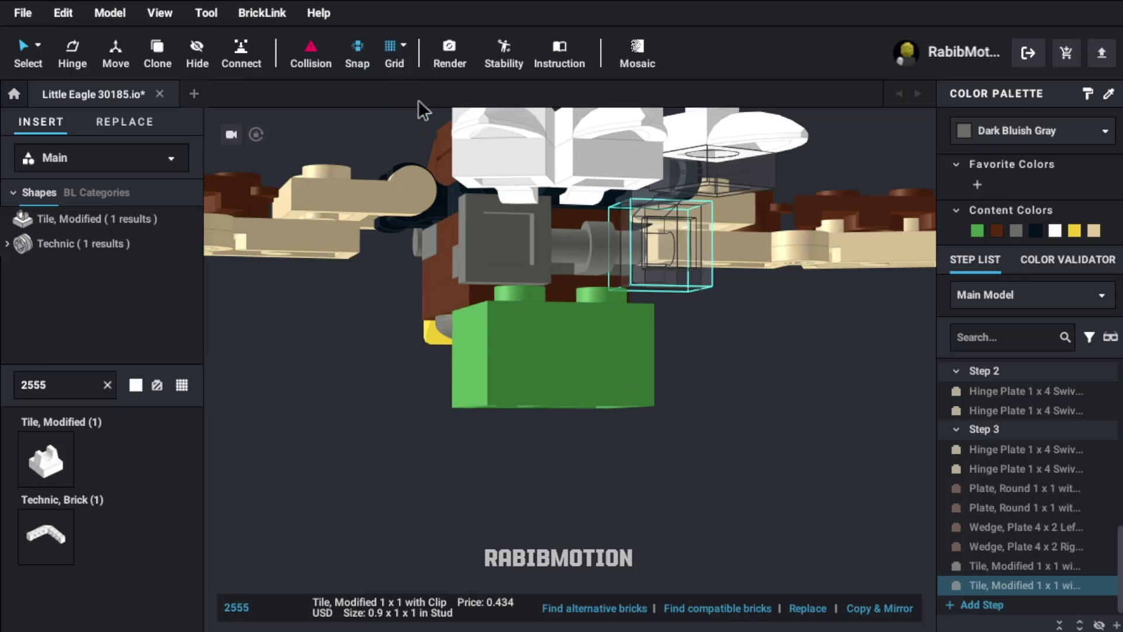
{"action": "key", "text": "Left"}
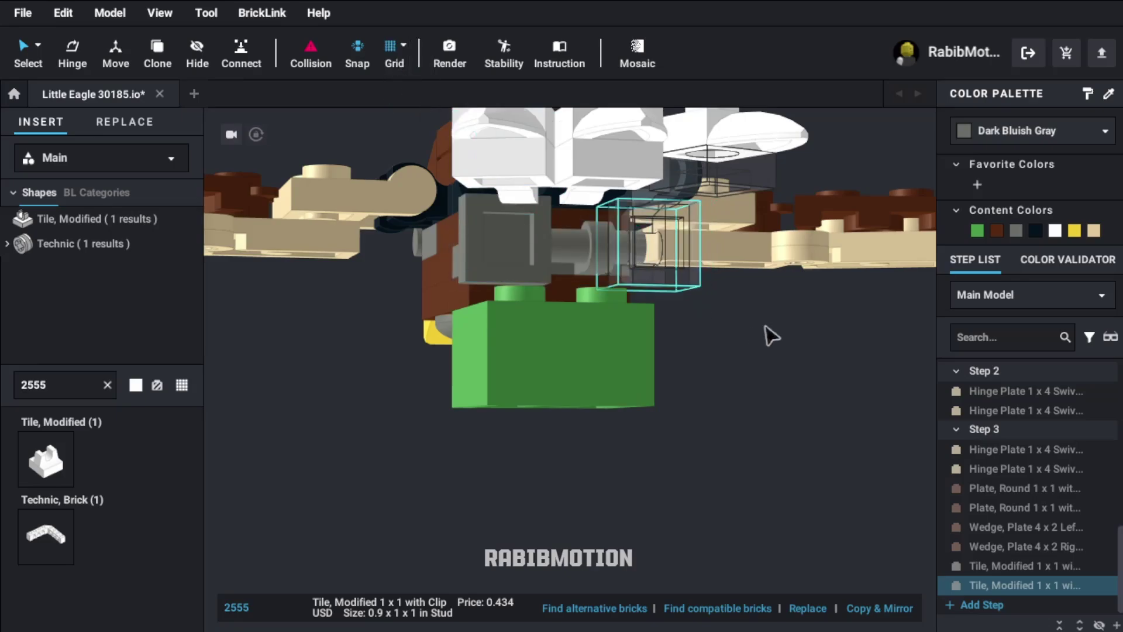
{"action": "left_click", "coordinate": [804, 337]}
{"action": "right_click_drag", "start_coordinate": [804, 337], "coordinate": [789, 400]}
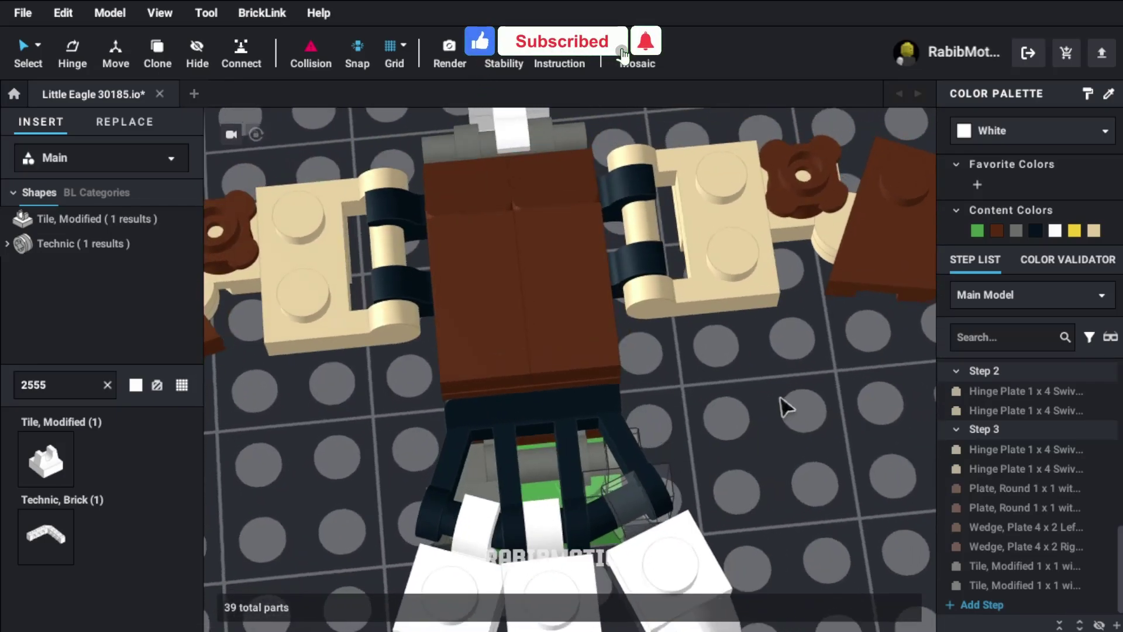
- Nudge the clip plate of the far-wing-side tail feather slightly inward toward the tail's centre
{"action": "left_click", "coordinate": [679, 553]}
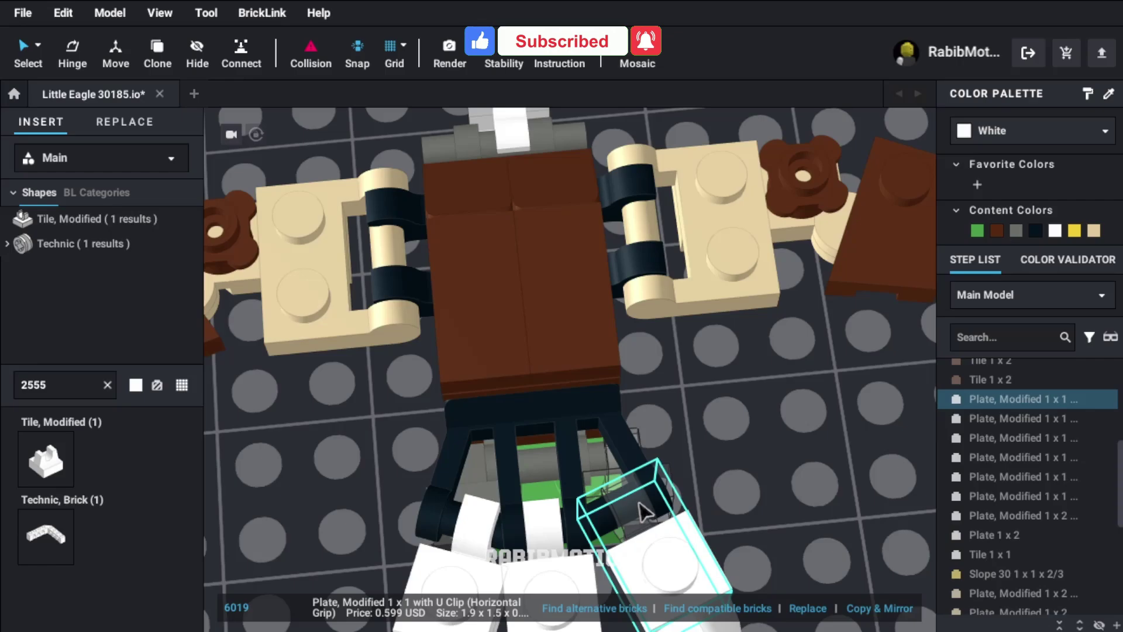
{"action": "key", "text": "a"}
{"action": "key", "text": "a"}
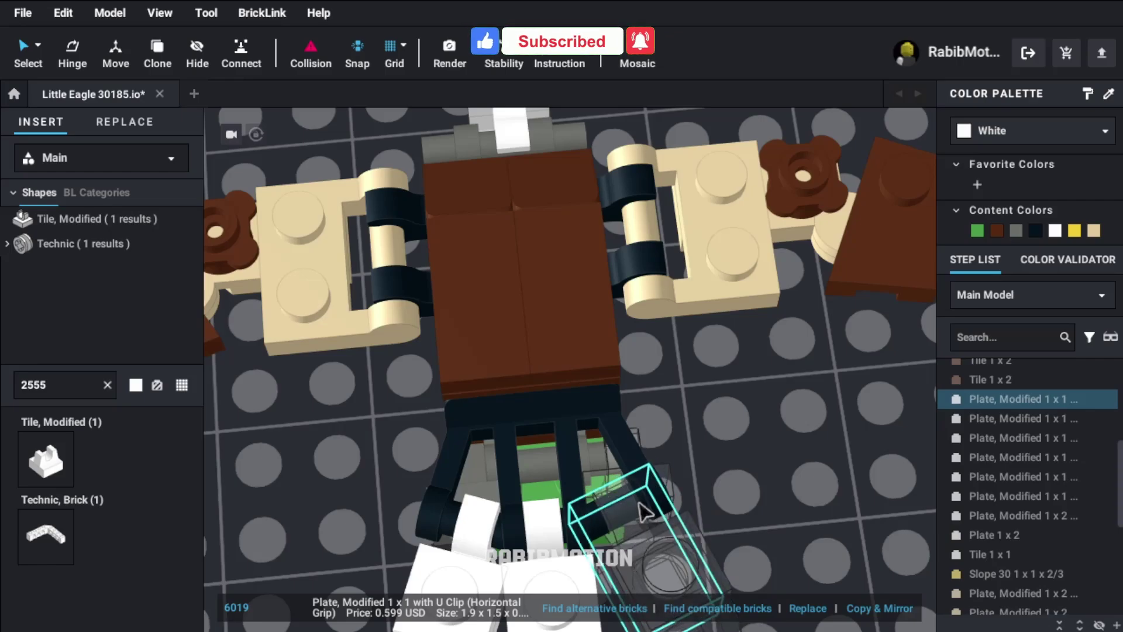
{"action": "key", "text": "Escape"}
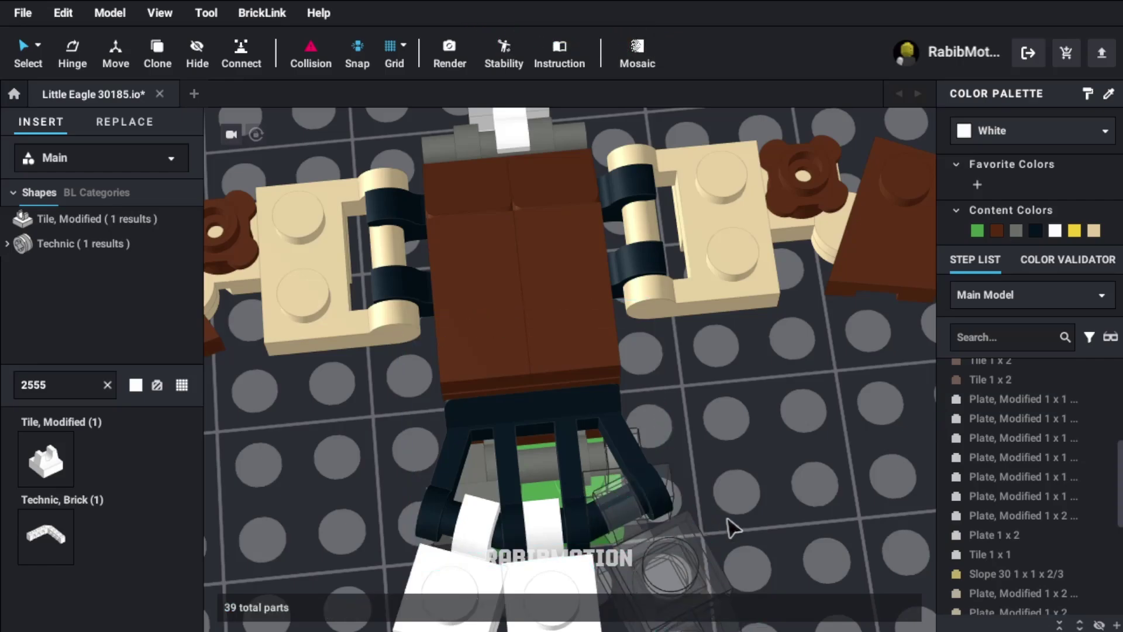
- Select the far-wing-side tail feather's clip plate and tooth plate together and realign them with the other tail feathers
{"action": "scroll", "coordinate": [731, 527], "scroll_direction": "down", "scroll_amount": 4}
{"action": "left_click", "coordinate": [607, 428]}
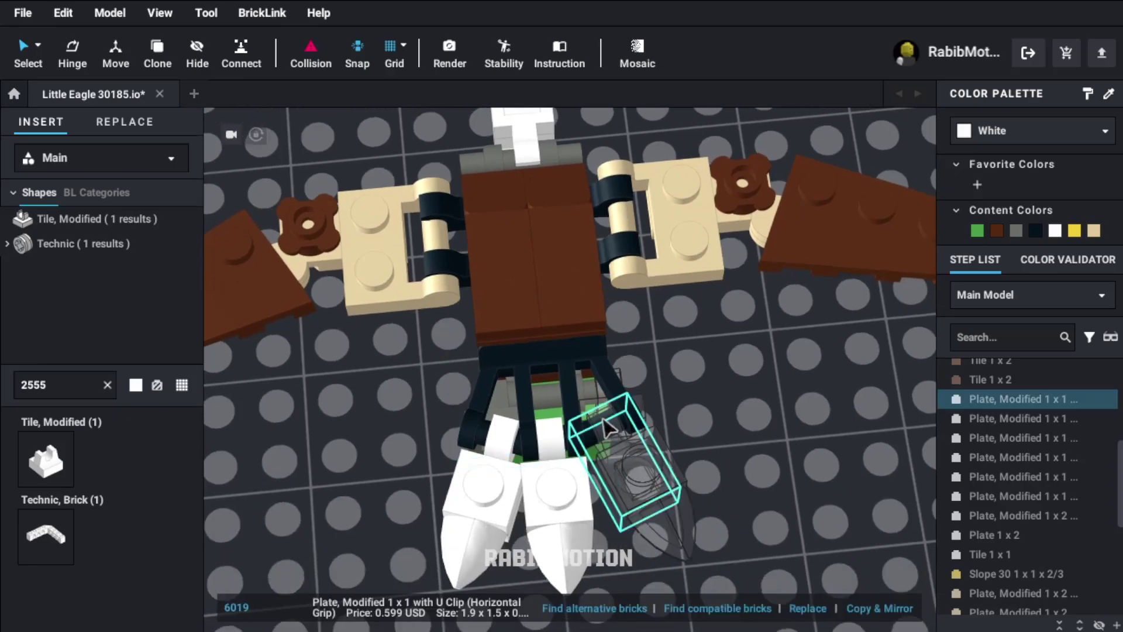
{"action": "left_click", "coordinate": [617, 435], "text": "ctrl"}
{"action": "left_click", "coordinate": [612, 425], "text": "ctrl"}
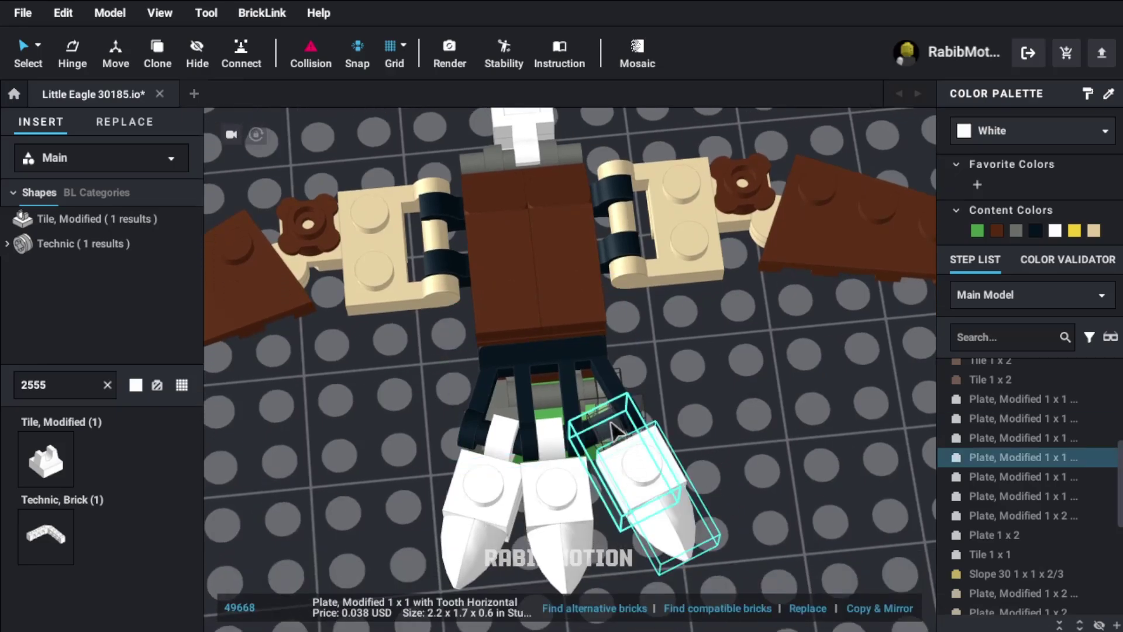
{"action": "left_click_drag", "start_coordinate": [613, 427], "coordinate": [743, 419]}
{"action": "left_click_drag", "start_coordinate": [642, 482], "coordinate": [822, 528]}
{"action": "left_click_drag", "start_coordinate": [793, 475], "coordinate": [627, 504]}
{"action": "left_click_drag", "start_coordinate": [815, 527], "coordinate": [622, 474]}
{"action": "left_click", "coordinate": [734, 454]}
- Shift the mirrored clip tile further inward along the bar and return the grid to its coarser setting
{"action": "right_click_drag", "start_coordinate": [715, 491], "coordinate": [690, 413]}
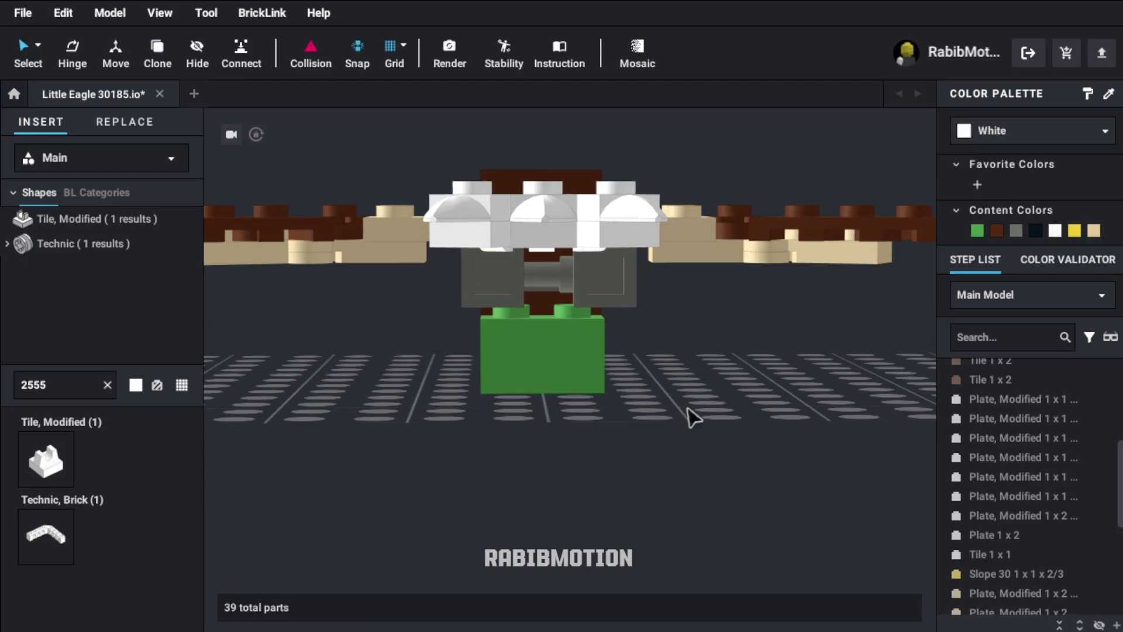
{"action": "left_click", "coordinate": [602, 272]}
{"action": "key", "text": "a"}
{"action": "left_click_drag", "start_coordinate": [595, 268], "coordinate": [584, 271]}
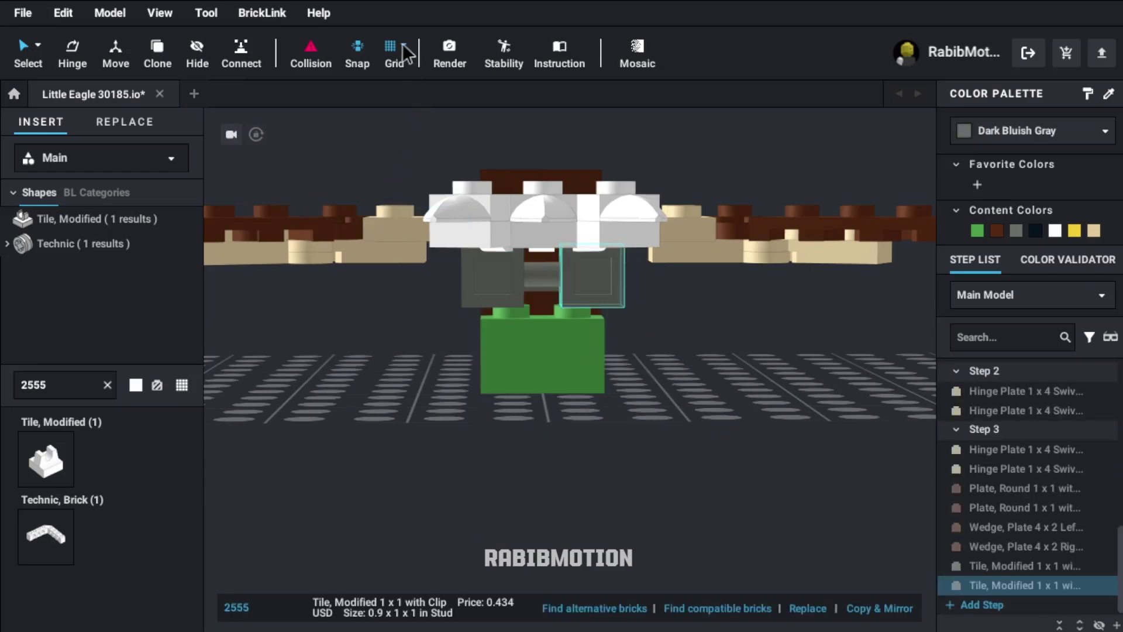
{"action": "mouse_move", "coordinate": [432, 378]}
{"action": "right_mouse_down"}
{"action": "mouse_move", "coordinate": [443, 389]}
{"action": "mouse_move", "coordinate": [421, 377]}
{"action": "right_mouse_up"}
{"action": "scroll", "coordinate": [443, 370], "scroll_direction": "up", "scroll_amount": 1}
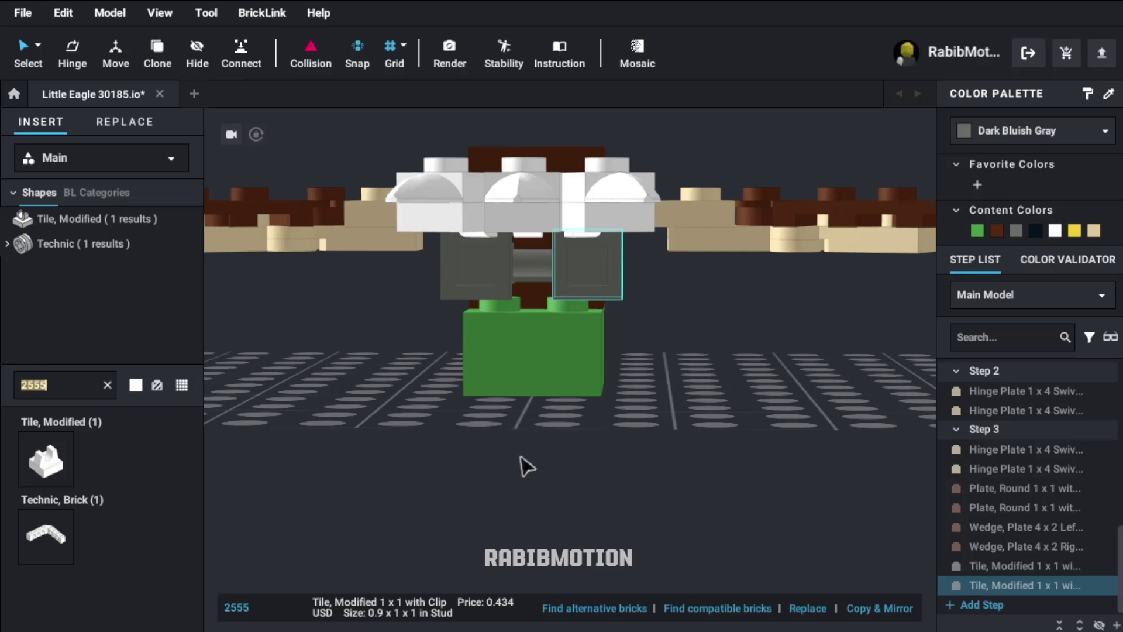
- Clone the Reddish Brown flower-edge round plate, turn it upright, and stack two copies on each clip tile beneath the tail
{"action": "right_click_drag", "start_coordinate": [526, 466], "coordinate": [529, 488]}
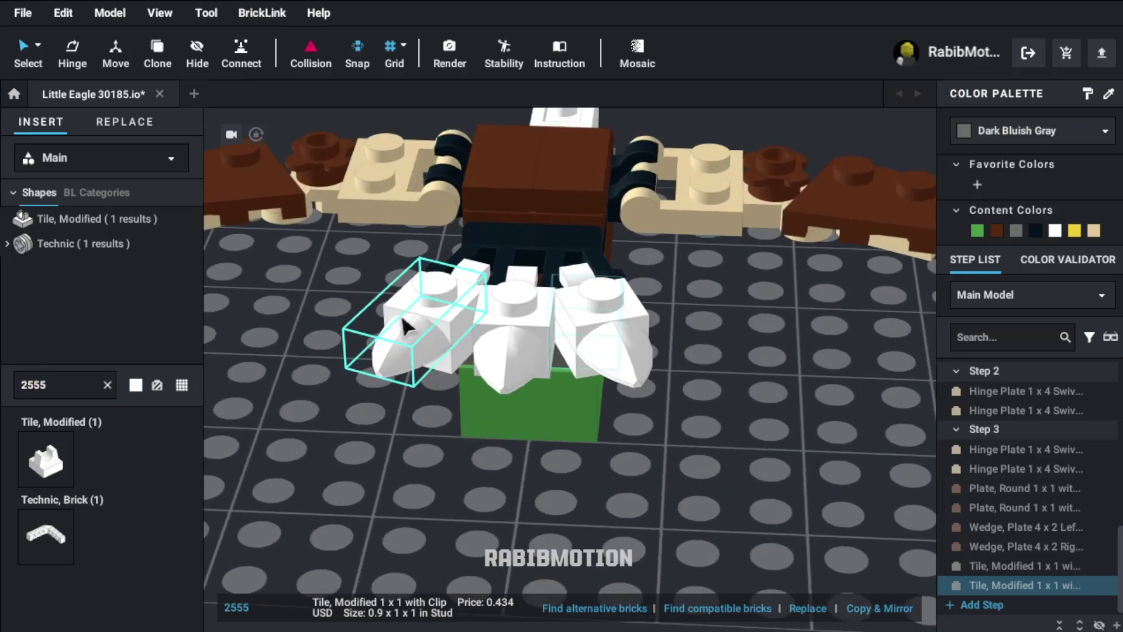
{"action": "left_click", "coordinate": [331, 170]}
{"action": "key", "text": "c"}
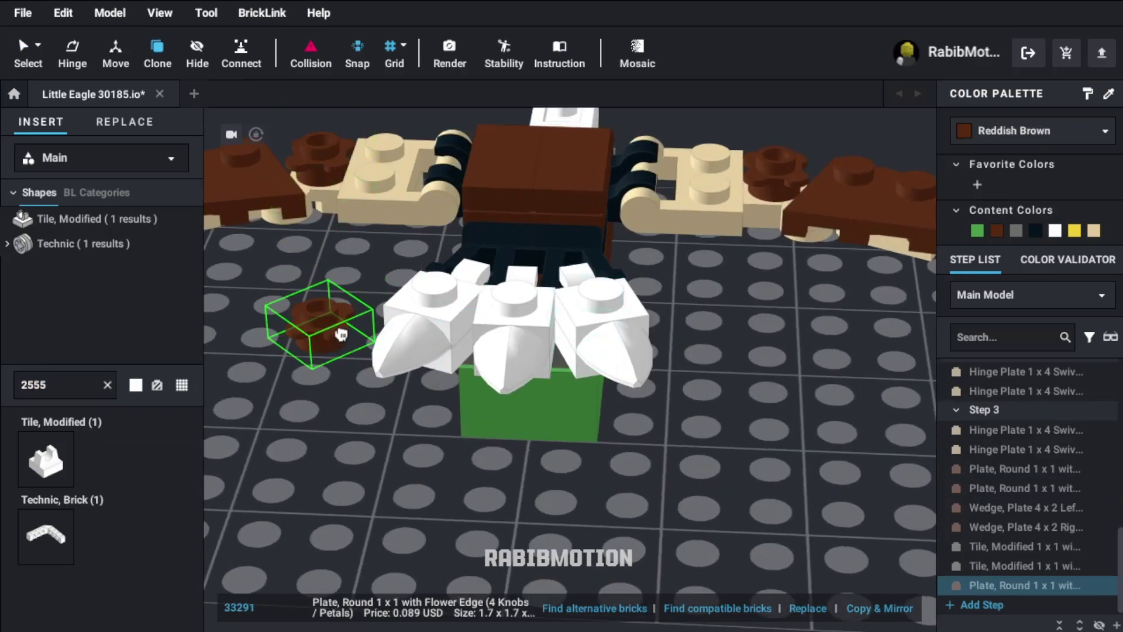
{"action": "key", "text": "Up"}
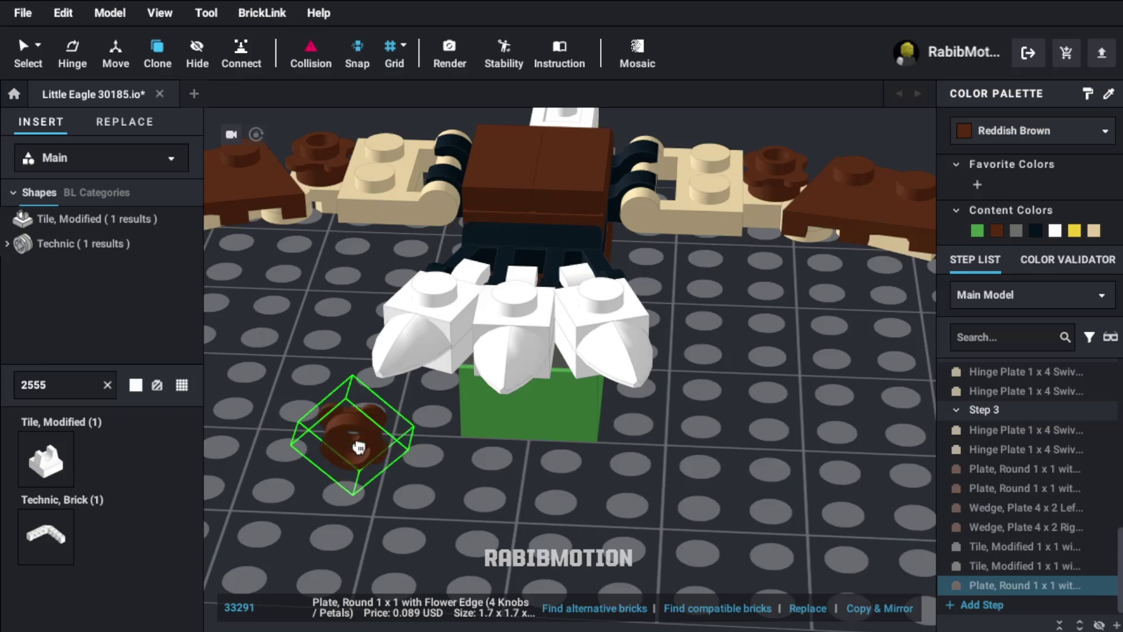
{"action": "right_click_drag", "start_coordinate": [356, 443], "coordinate": [355, 421]}
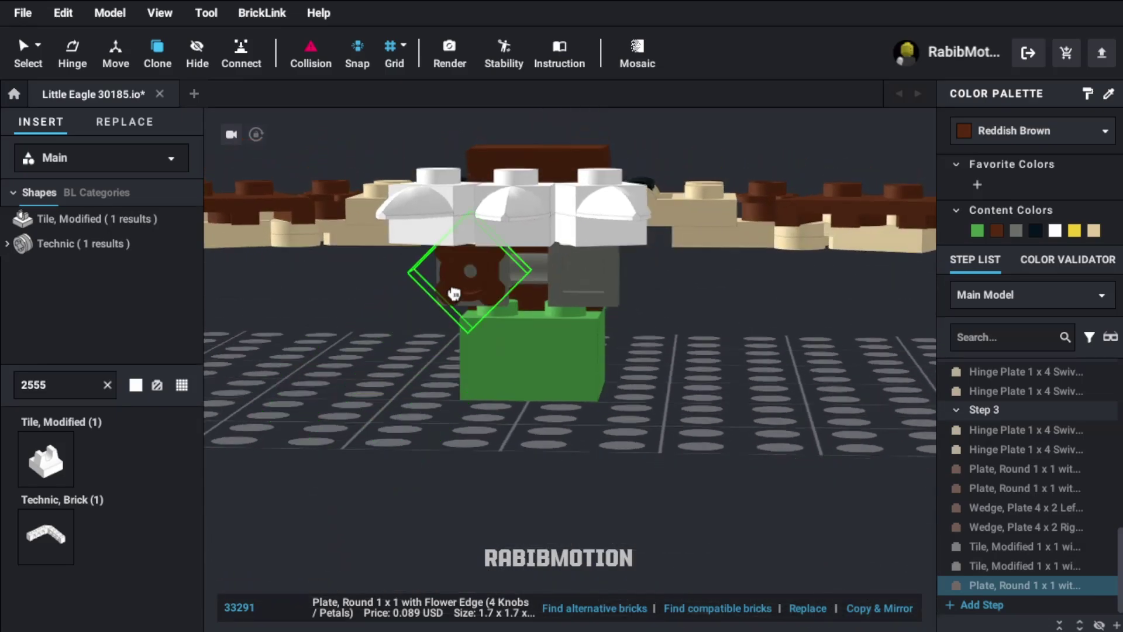
{"action": "left_click", "coordinate": [459, 284]}
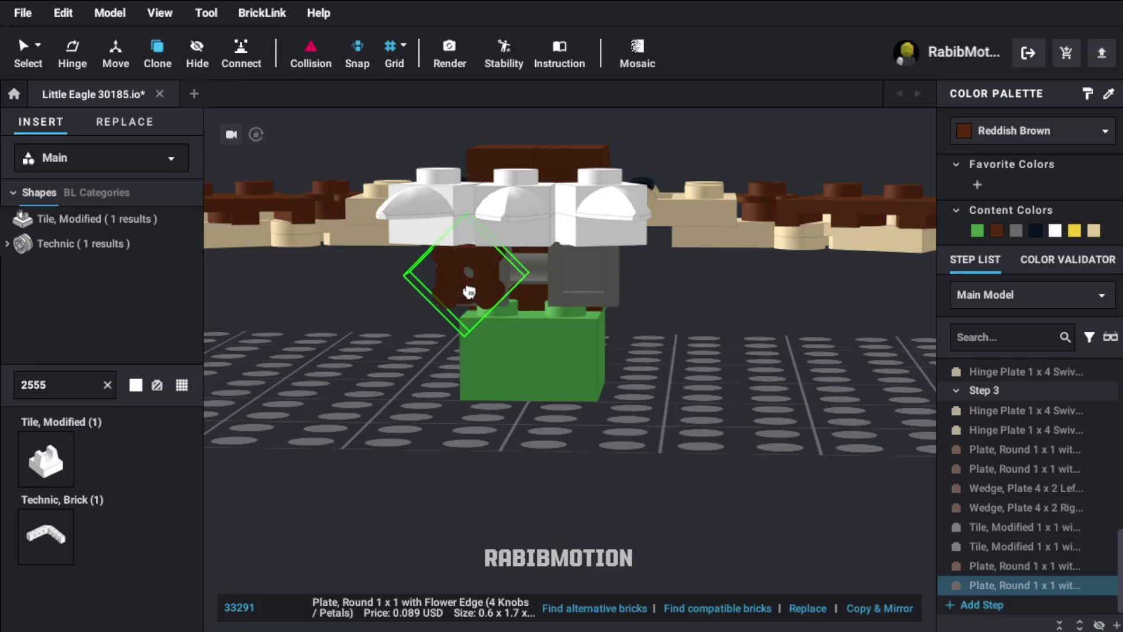
{"action": "left_click", "coordinate": [469, 292]}
{"action": "left_click", "coordinate": [580, 301]}
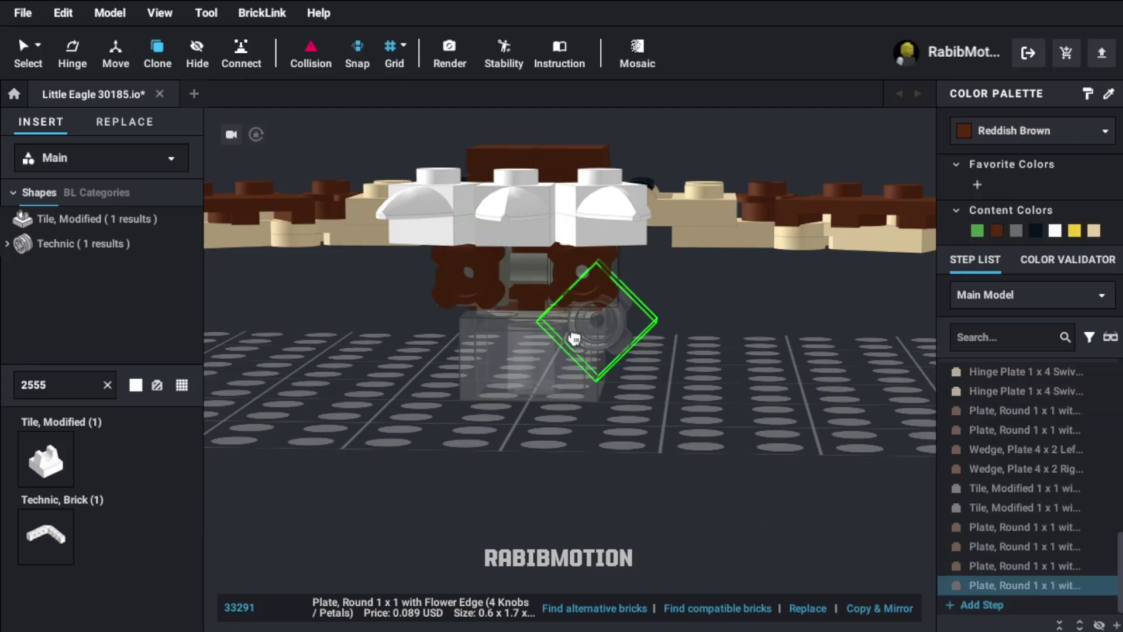
{"action": "key", "text": "Escape"}
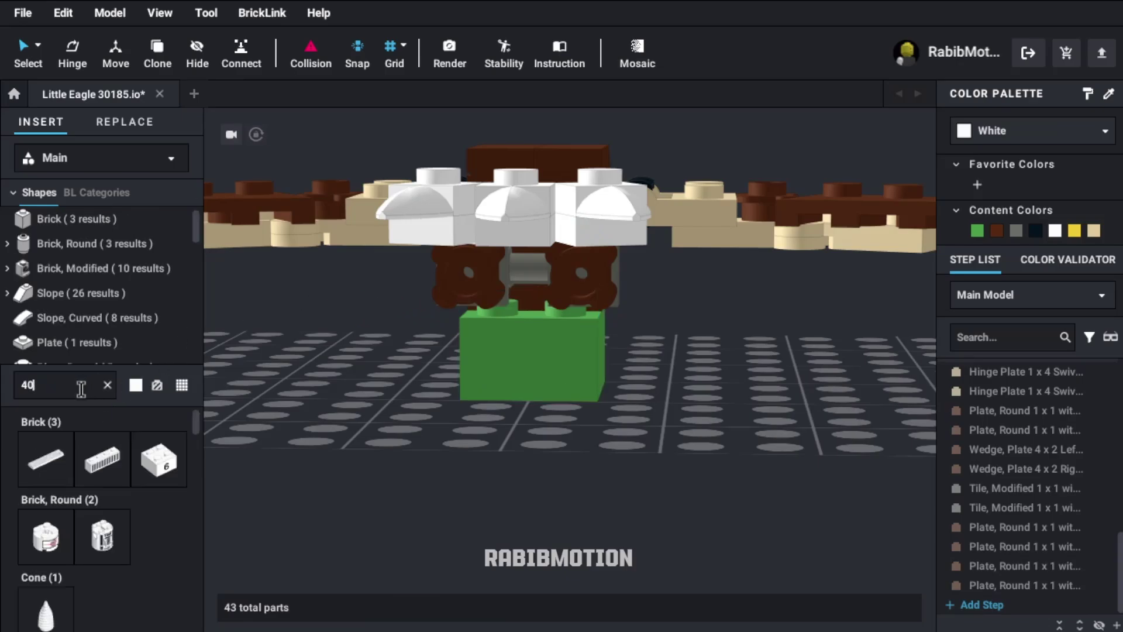
- Find clip plate 4085d, turn it upright with its clip pointing down, and attach it to one leg's round plates beneath the tail
{"action": "type", "text": "85d"}
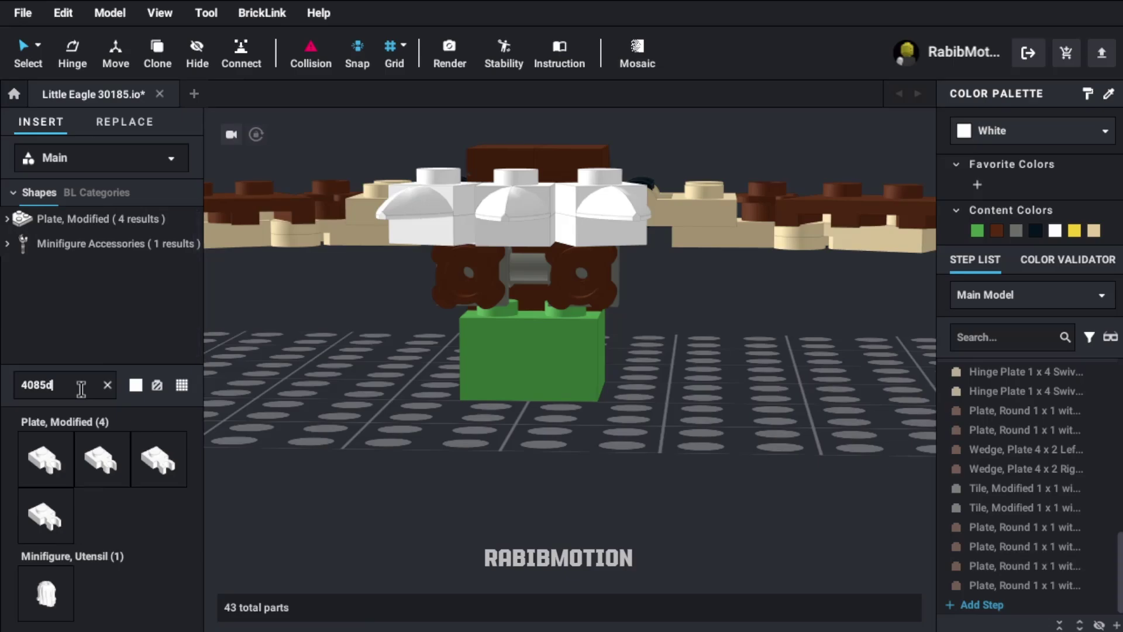
{"action": "left_click_drag", "start_coordinate": [52, 468], "coordinate": [398, 471]}
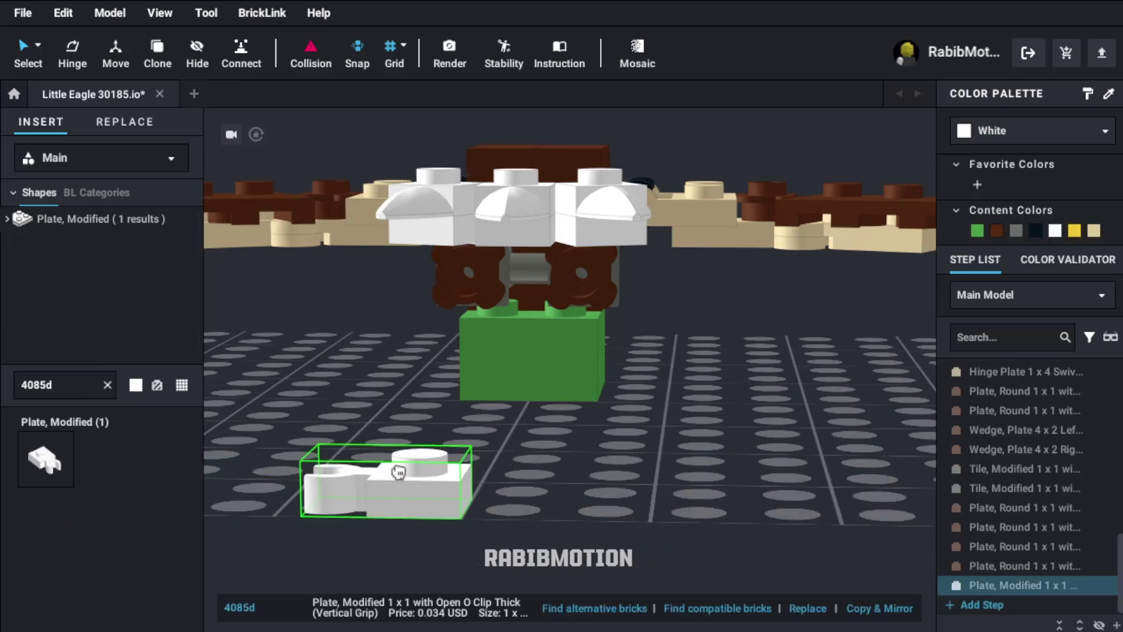
{"action": "key", "text": "Up"}
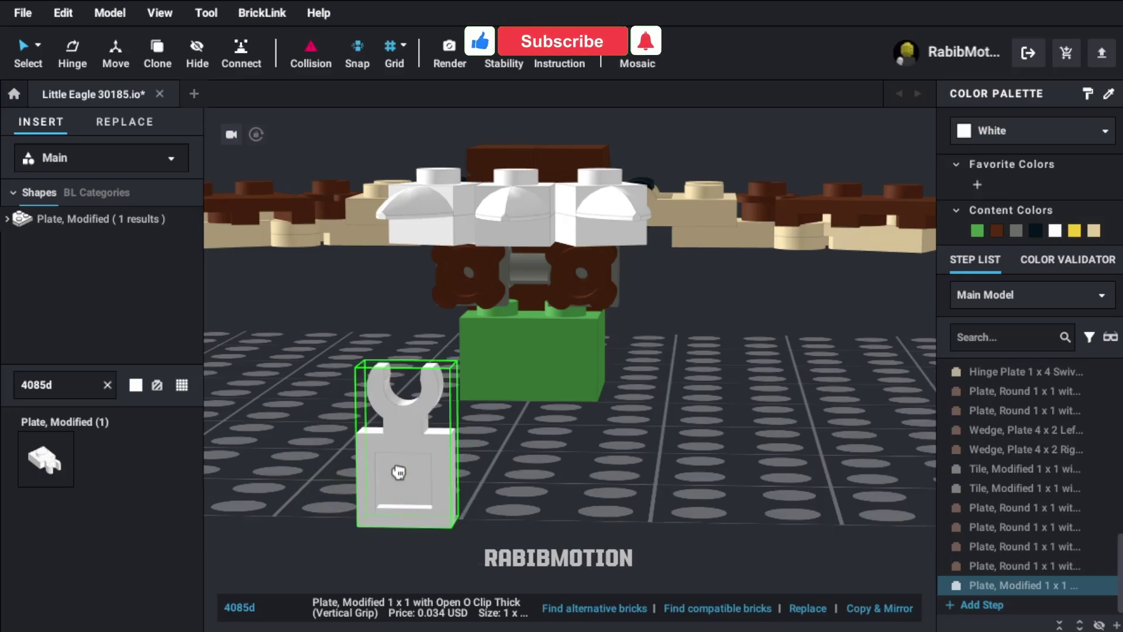
{"action": "key", "text": "Up"}
{"action": "key", "text": "Up"}
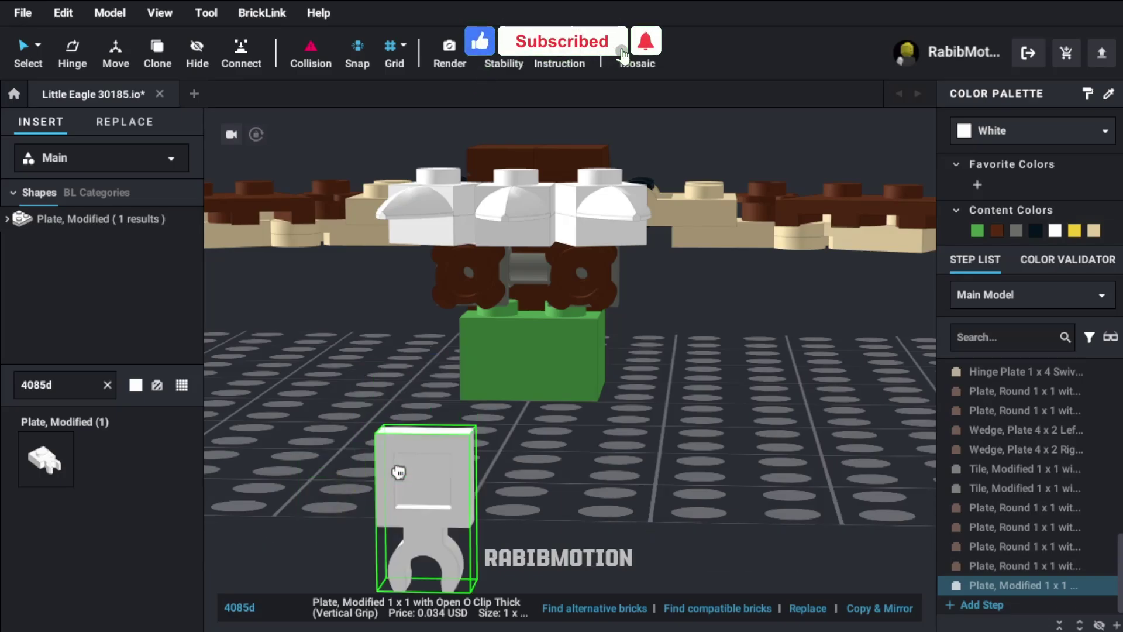
{"action": "left_click_drag", "start_coordinate": [398, 472], "coordinate": [448, 258]}
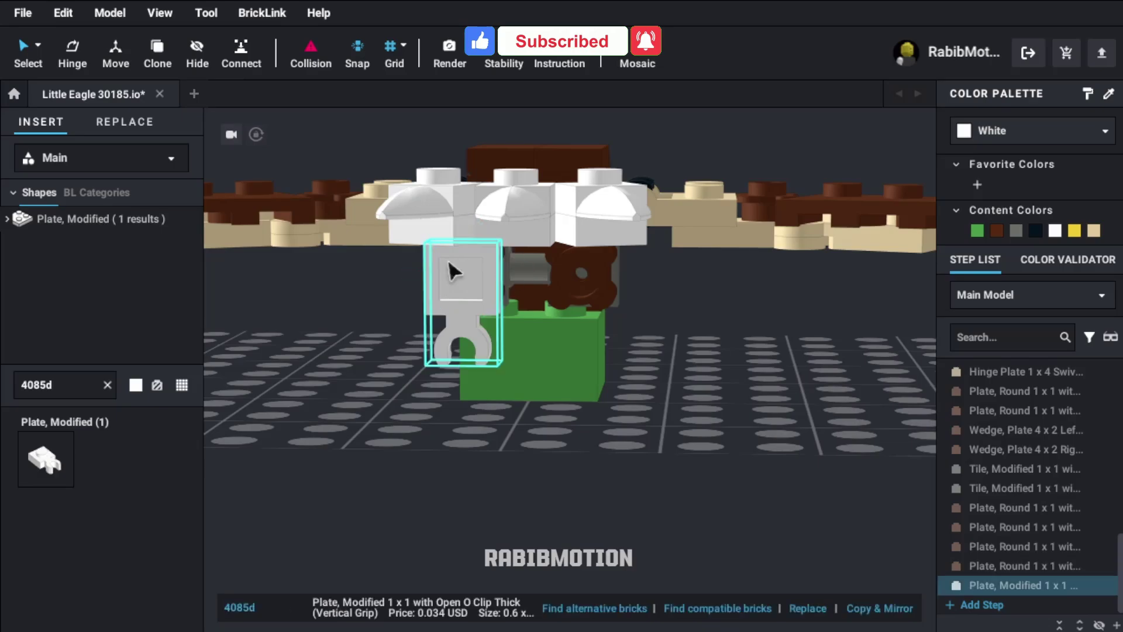
- Colour the upright clip plate Yellow and clone it onto the other leg's round plates as the second foot
{"action": "left_click", "coordinate": [1076, 230]}
{"action": "key", "text": "c"}
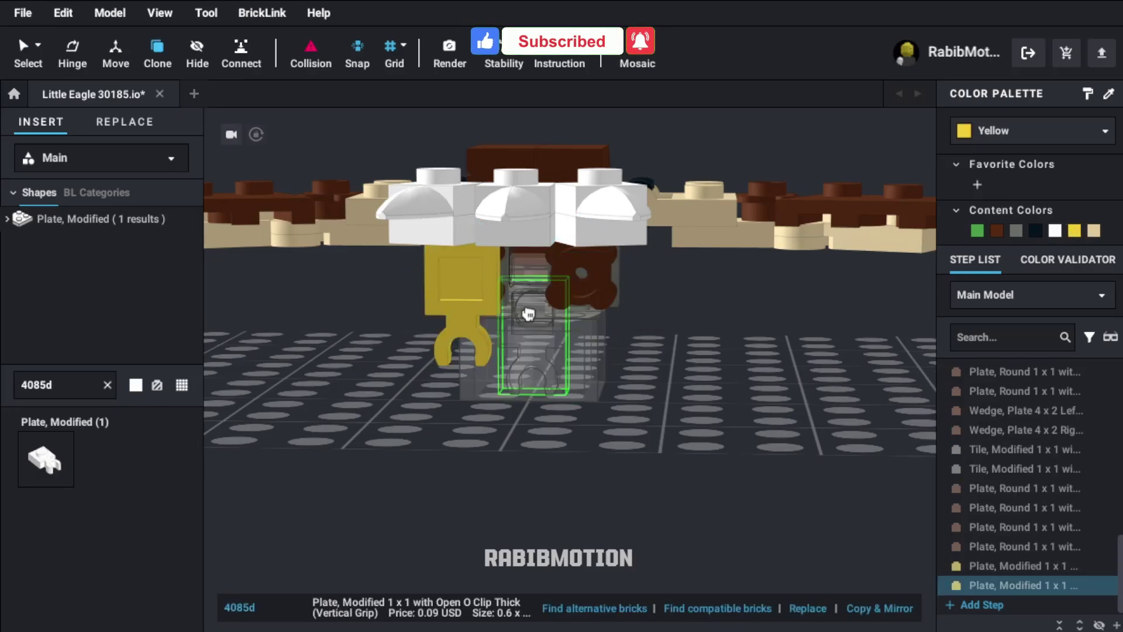
{"action": "left_click_drag", "start_coordinate": [582, 279], "coordinate": [579, 283]}
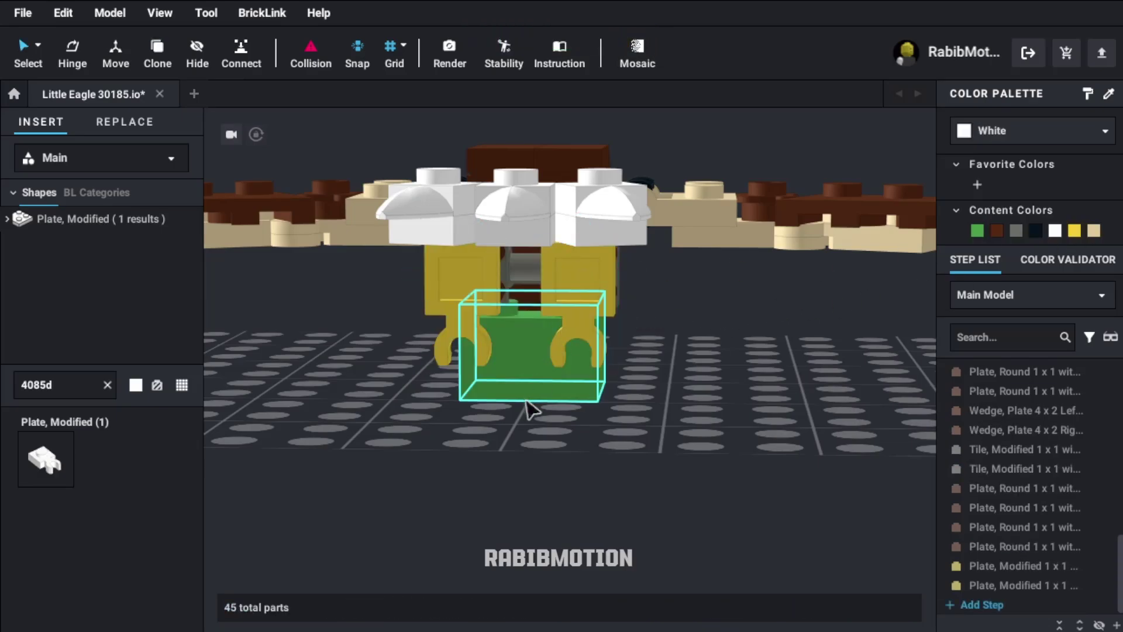
- Select the head's white clip plate, plate, tile and yellow beak slope together and tilt them upward about 20 degrees around the neck bar
{"action": "mouse_move", "coordinate": [526, 401]}
{"action": "right_mouse_down"}
{"action": "mouse_move", "coordinate": [655, 410]}
{"action": "mouse_move", "coordinate": [650, 400]}
{"action": "right_mouse_up"}
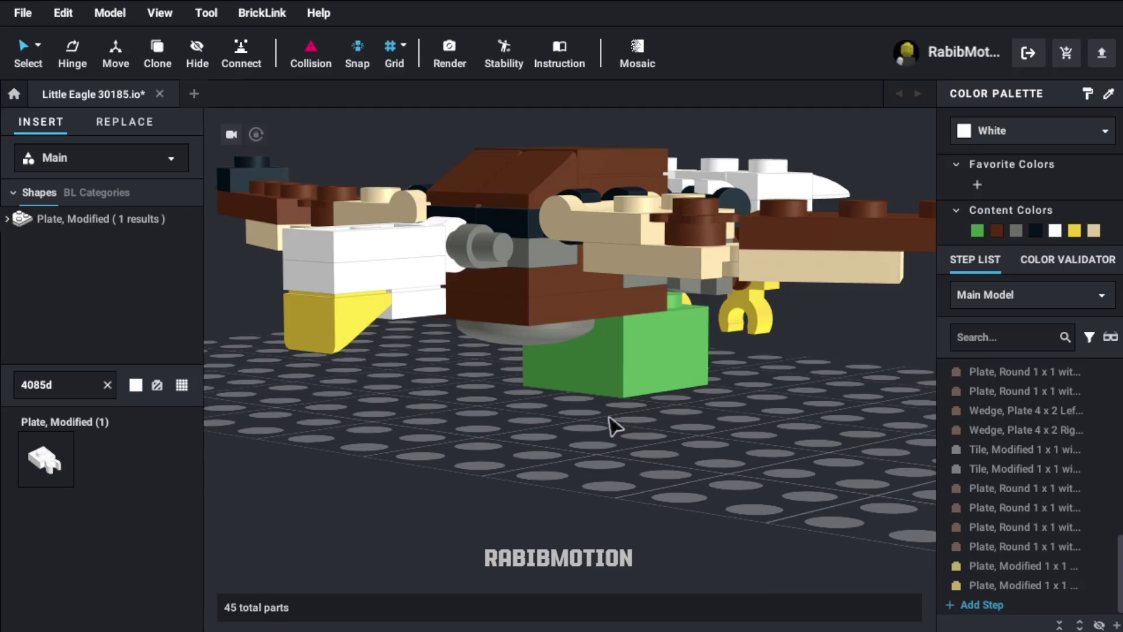
{"action": "scroll", "coordinate": [612, 424], "scroll_direction": "down", "scroll_amount": 6}
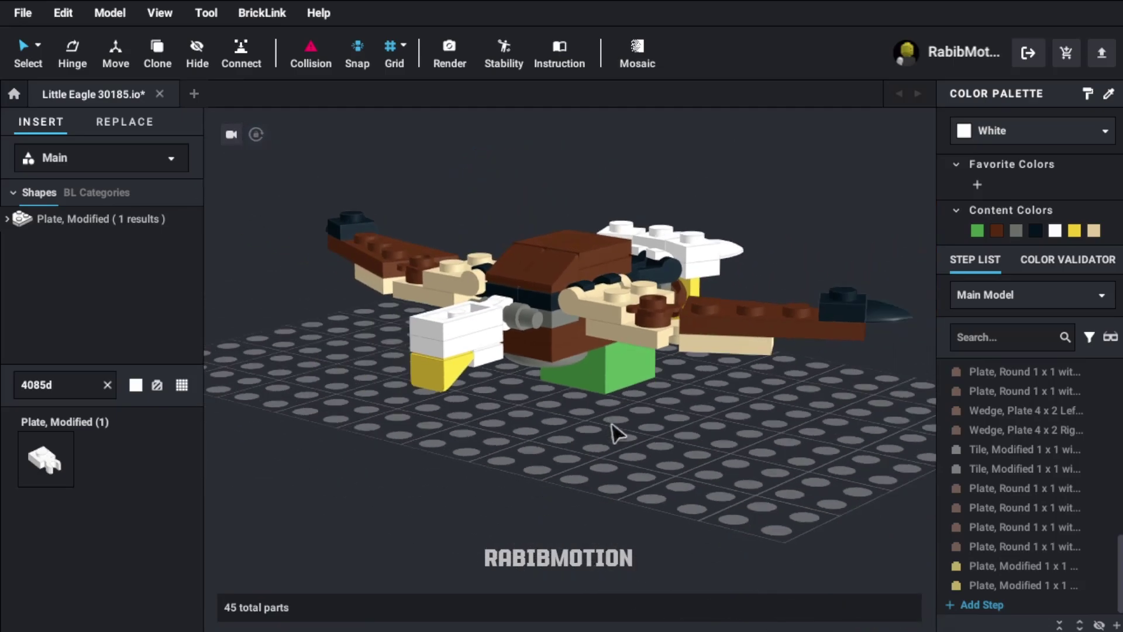
{"action": "middle_click_drag", "start_coordinate": [620, 422], "coordinate": [582, 417]}
{"action": "right_click_drag", "start_coordinate": [556, 447], "coordinate": [550, 452]}
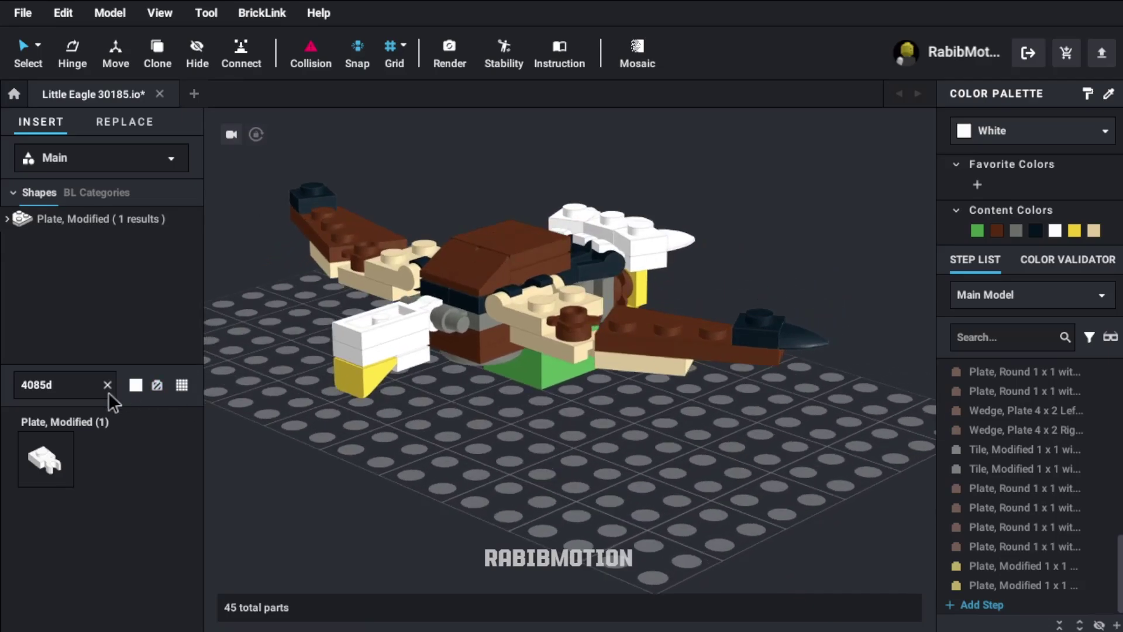
{"action": "left_click", "coordinate": [416, 317]}
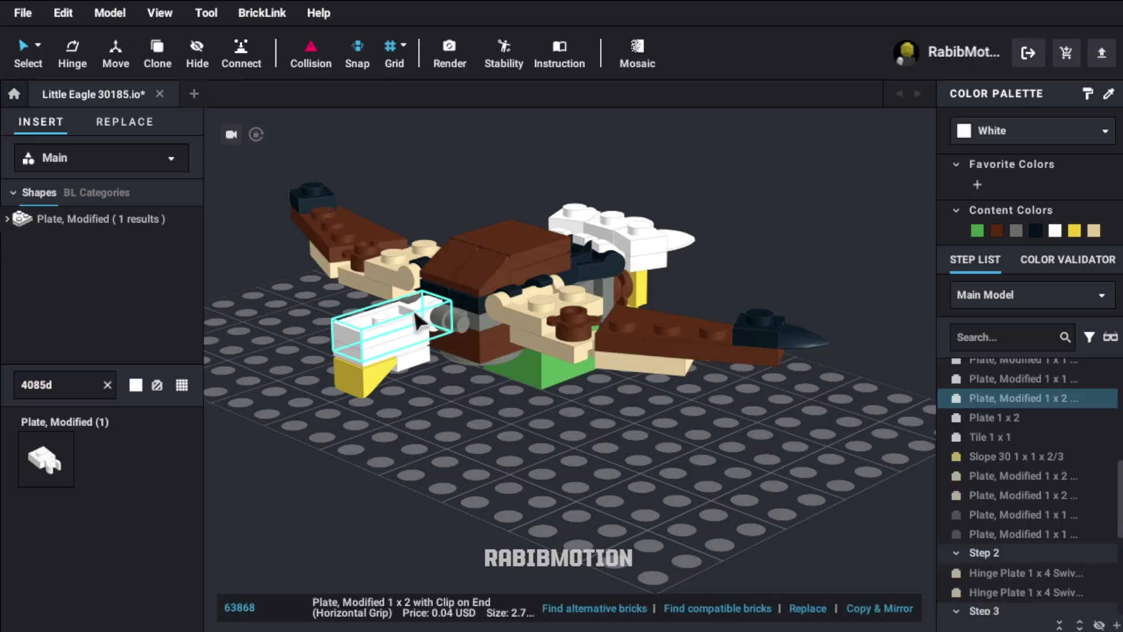
{"action": "left_click", "coordinate": [434, 385]}
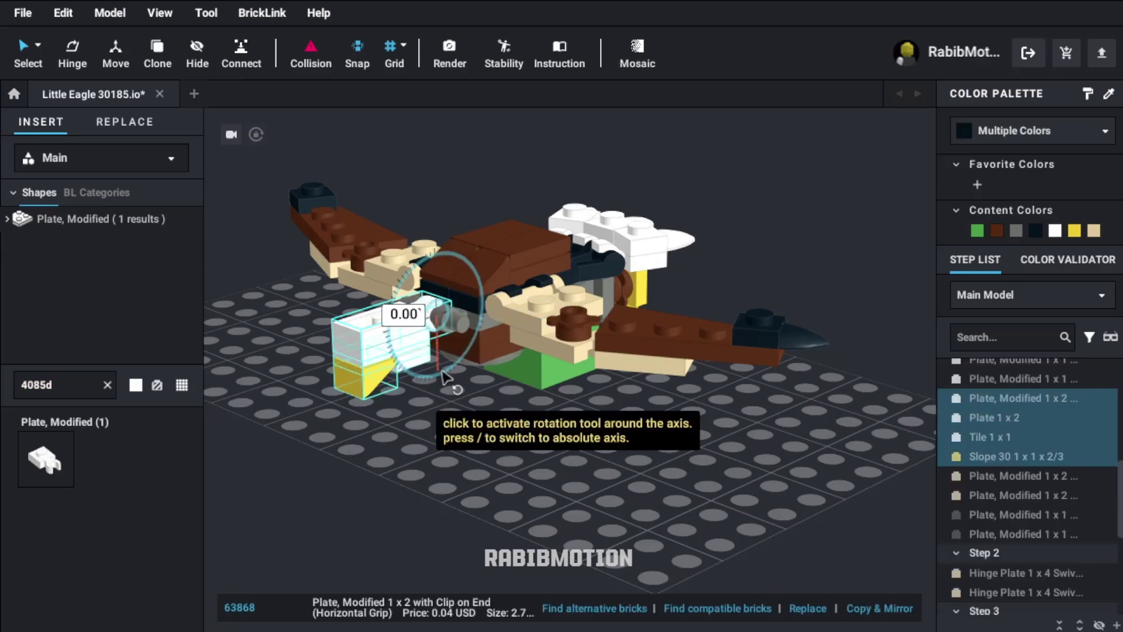
{"action": "left_click_drag", "start_coordinate": [443, 378], "coordinate": [431, 380]}
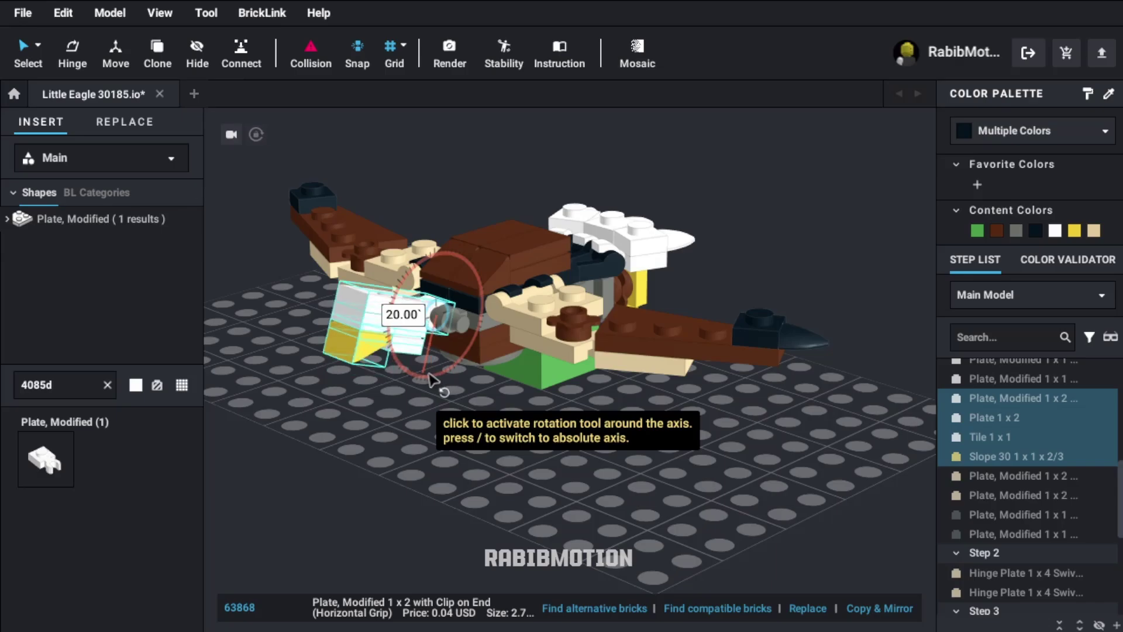
{"action": "left_click", "coordinate": [428, 374]}
{"action": "left_click", "coordinate": [448, 413]}
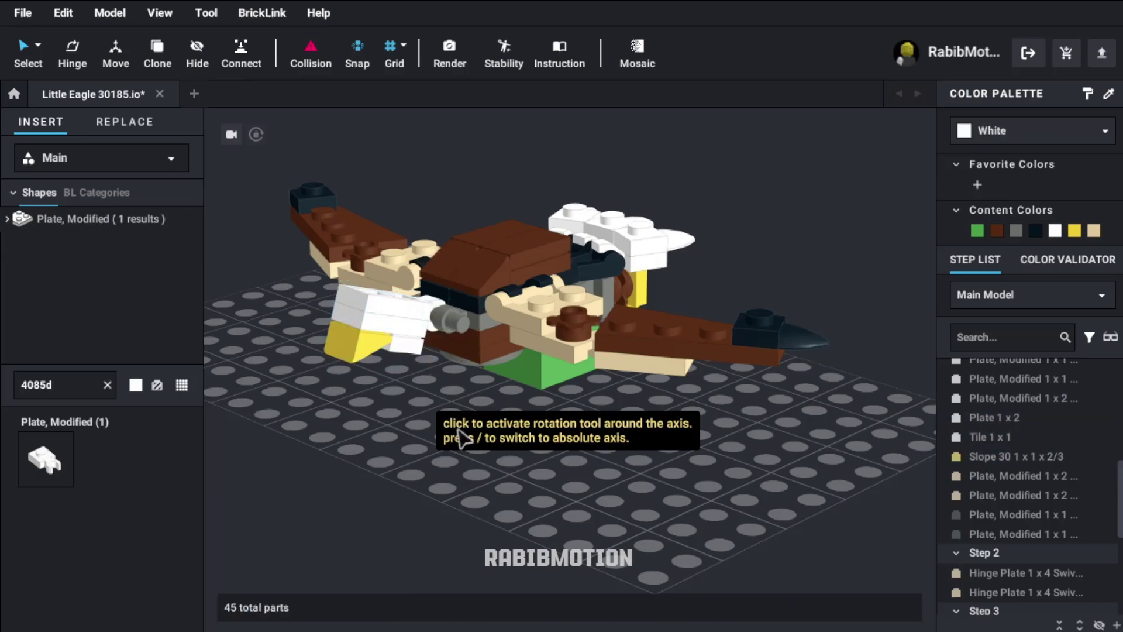
- Clone the Reddish Brown flower-edge round plate onto the outermost brown stud of each wing, beside the dark wing tip
{"action": "double_click", "coordinate": [70, 385]}
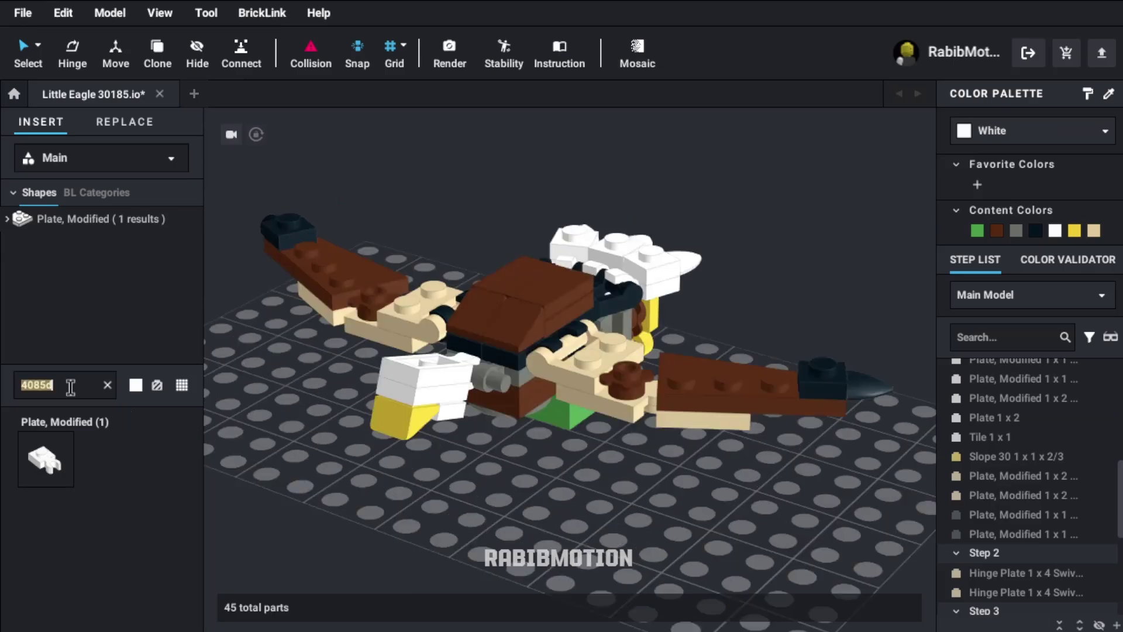
{"action": "left_click", "coordinate": [648, 375]}
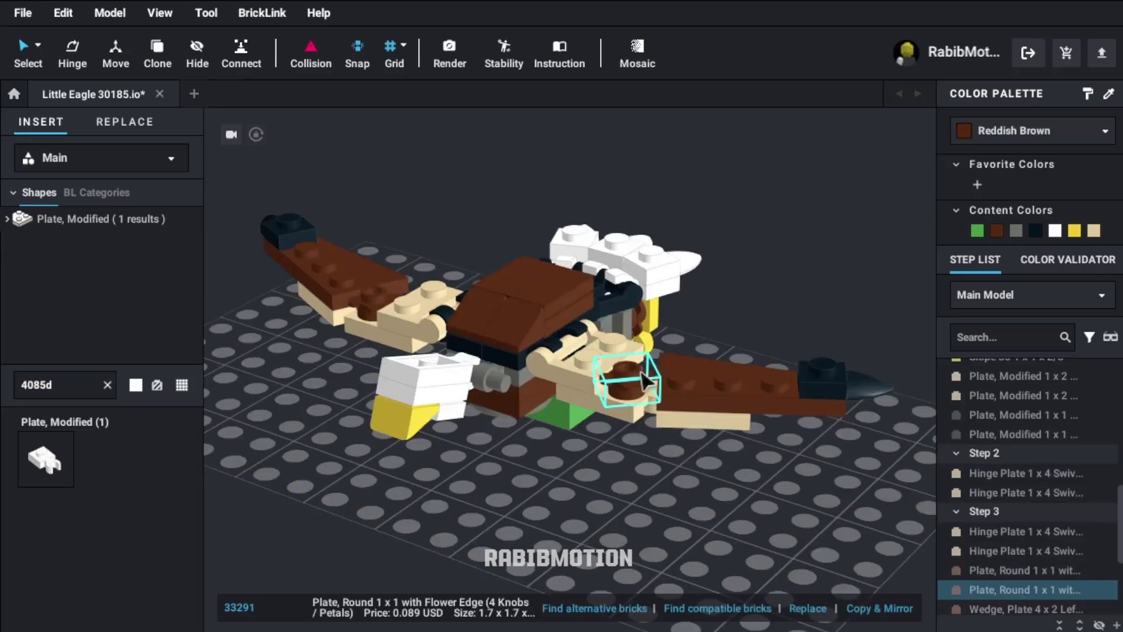
{"action": "key", "text": "ctrl+v"}
{"action": "left_click", "coordinate": [781, 377]}
{"action": "key", "text": "ctrl+v"}
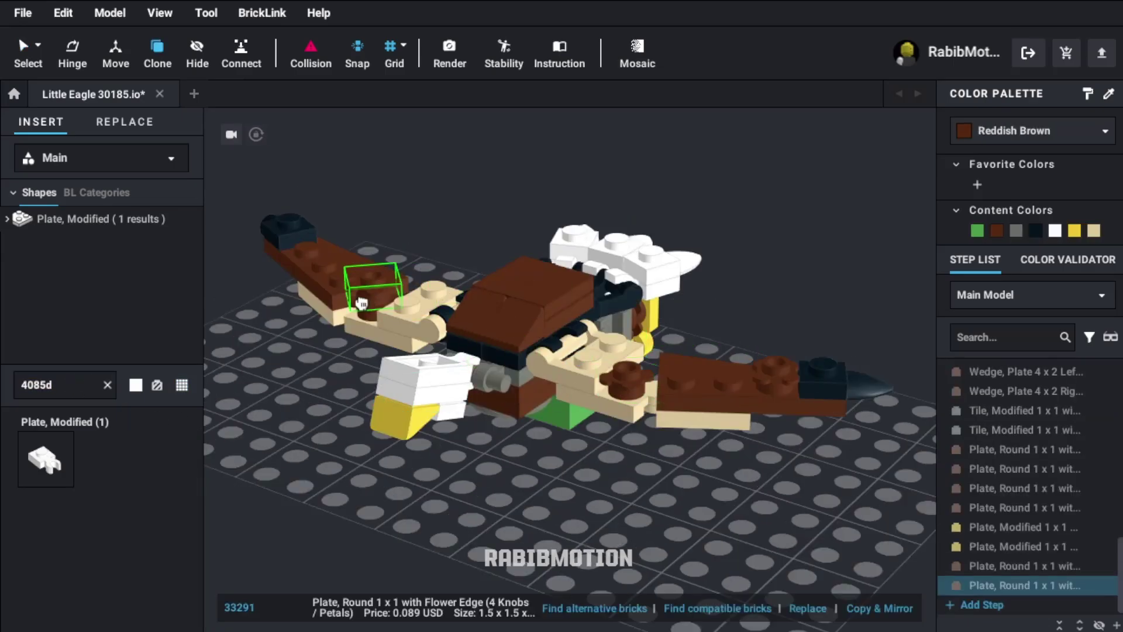
{"action": "left_click", "coordinate": [311, 240]}
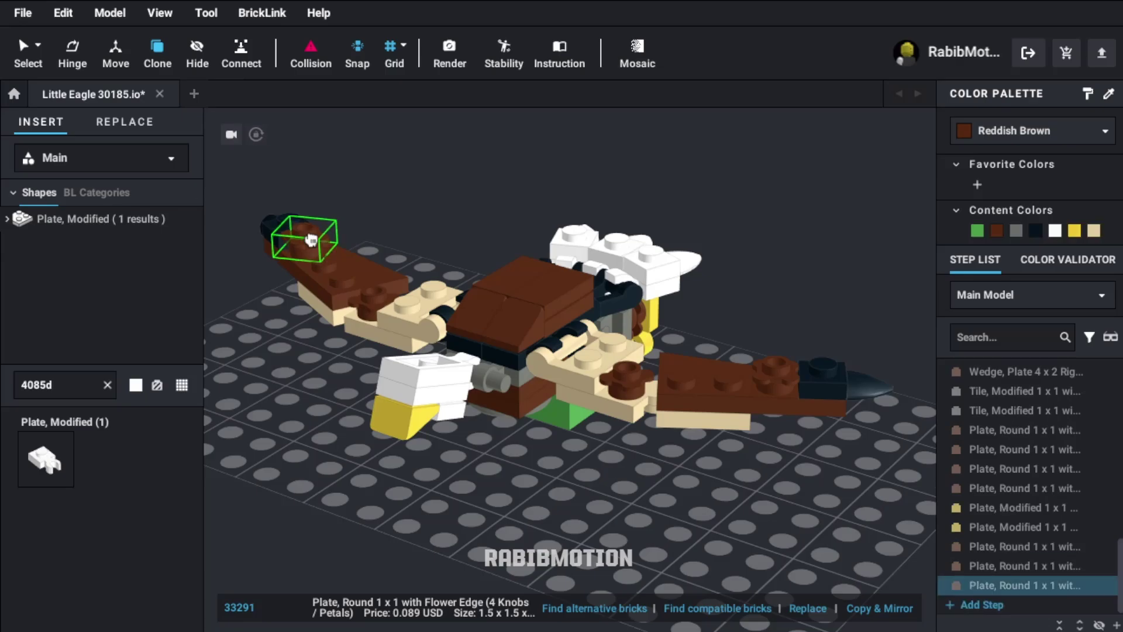
- Clone the Reddish Brown Tile 1 x 2 from the eagle's back onto the two inner studs of each wing's wedge plate
{"action": "left_click", "coordinate": [569, 287]}
{"action": "key", "text": "ctrl+c"}
{"action": "key", "text": "ctrl+v"}
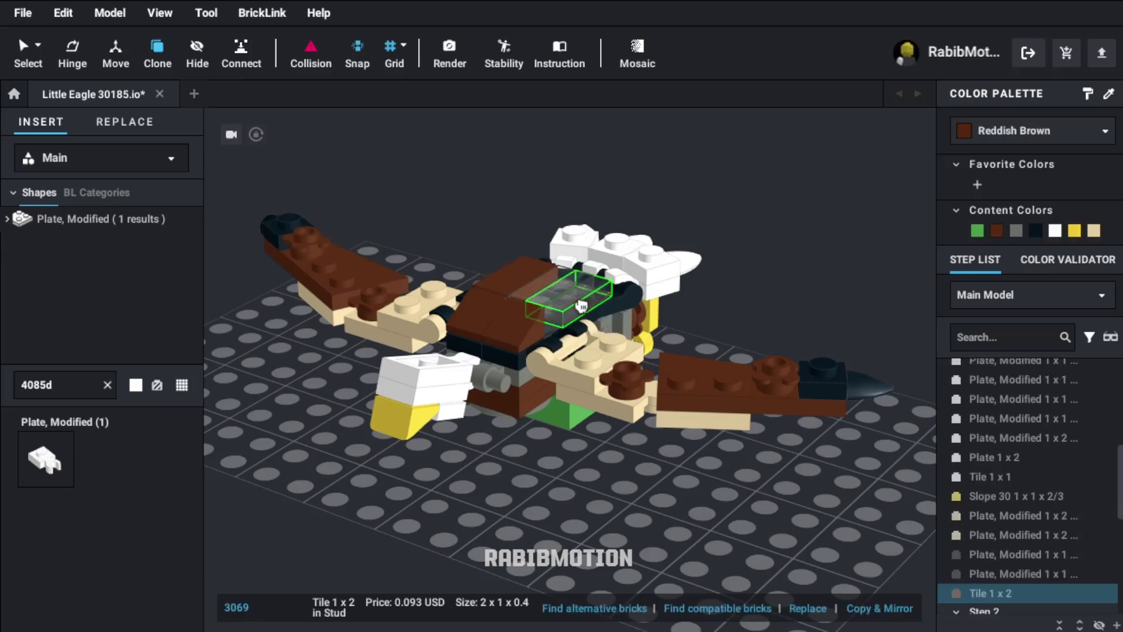
{"action": "left_click", "coordinate": [708, 376]}
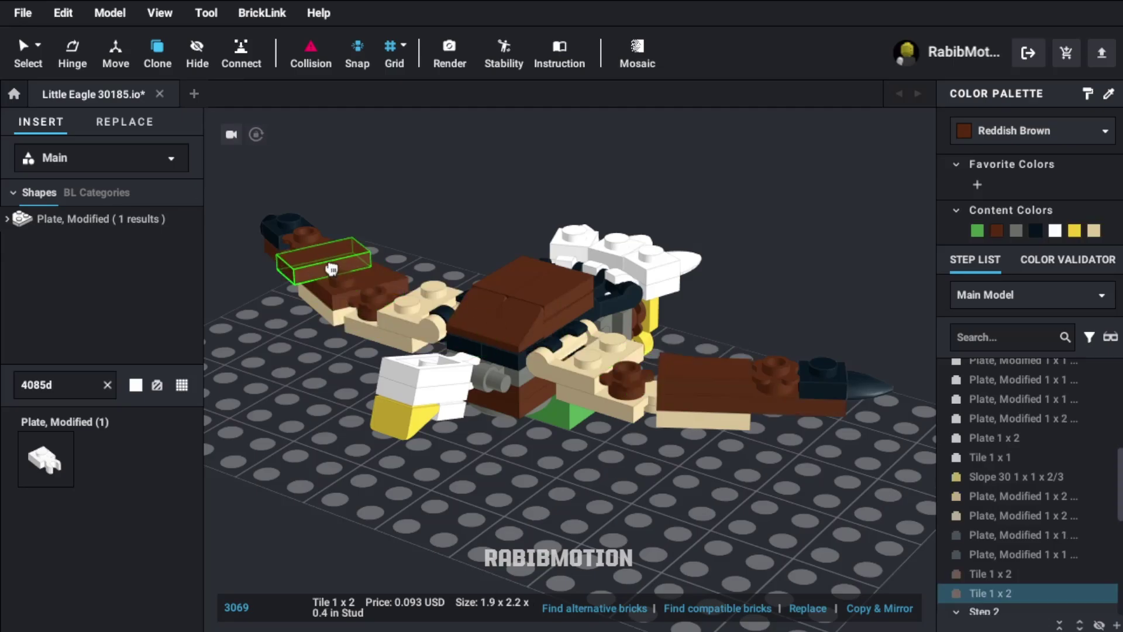
{"action": "left_click", "coordinate": [327, 266]}
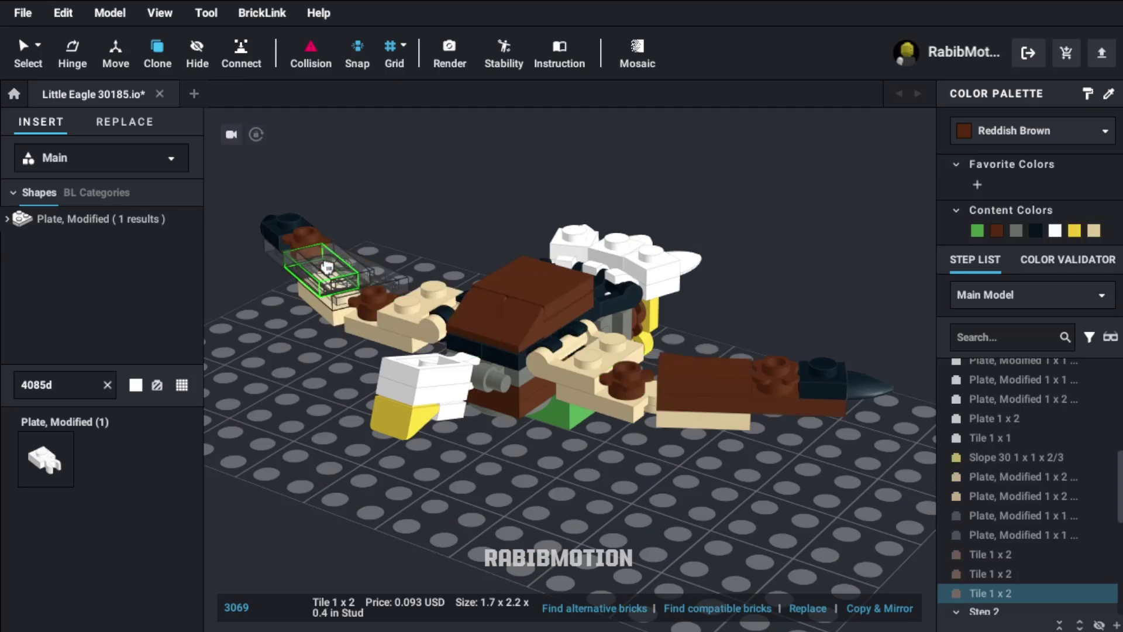
{"action": "key", "text": "Escape"}
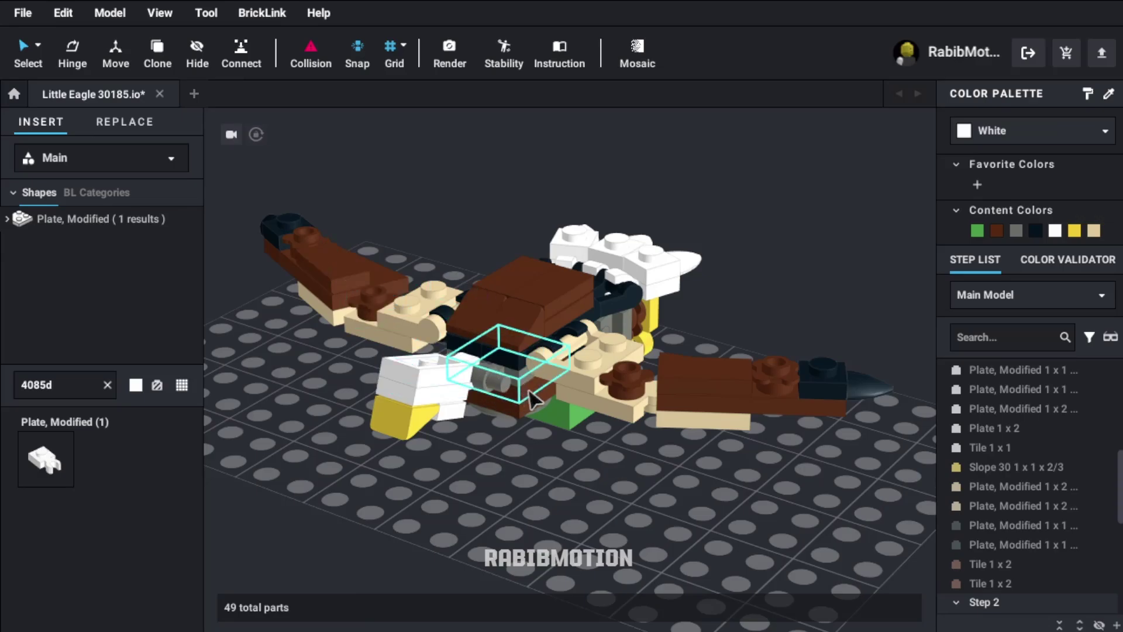
- Clone the body's Reddish Brown Plate 2 x 2 onto the inner section of each wing, over the tan plate and flower-edge round plate
{"action": "left_click_drag", "start_coordinate": [533, 400], "coordinate": [617, 351]}
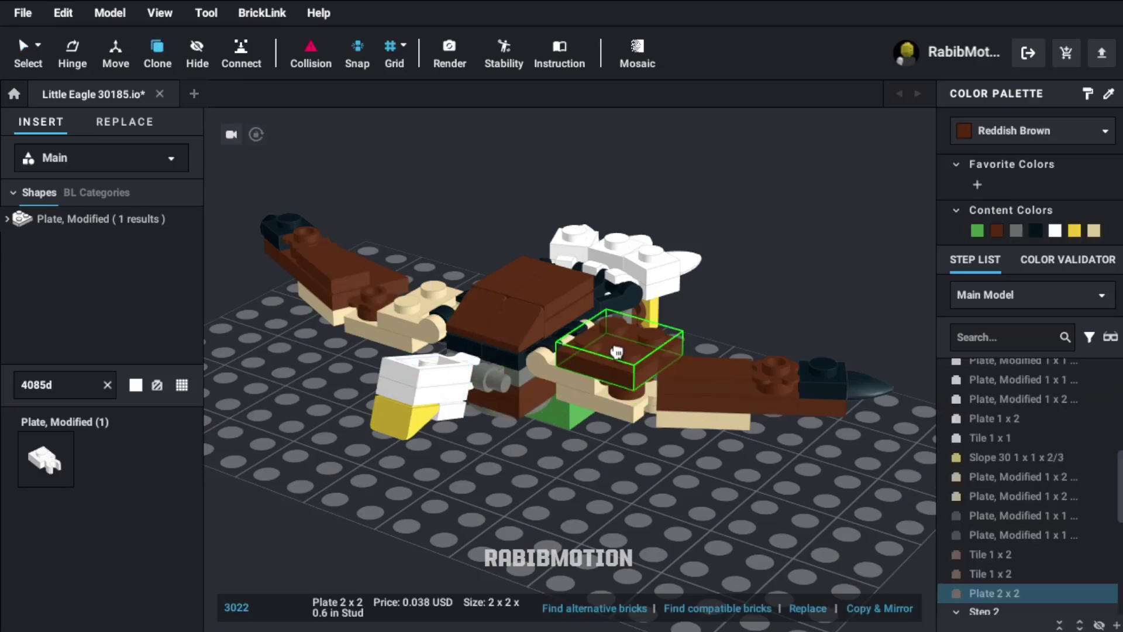
{"action": "left_click", "coordinate": [617, 351]}
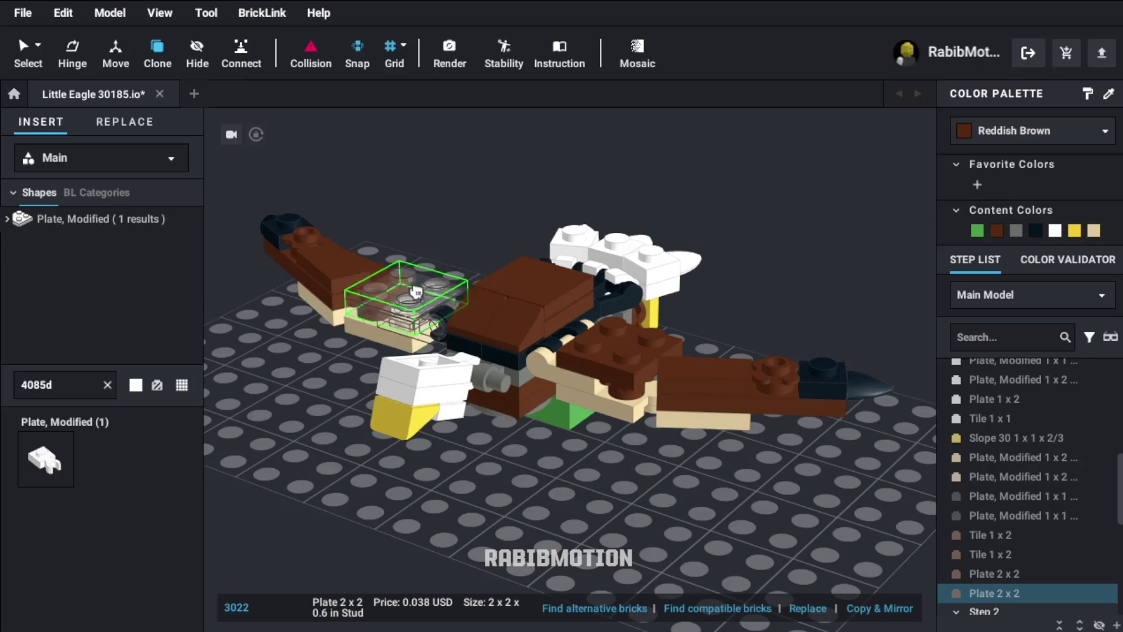
{"action": "left_click", "coordinate": [416, 282]}
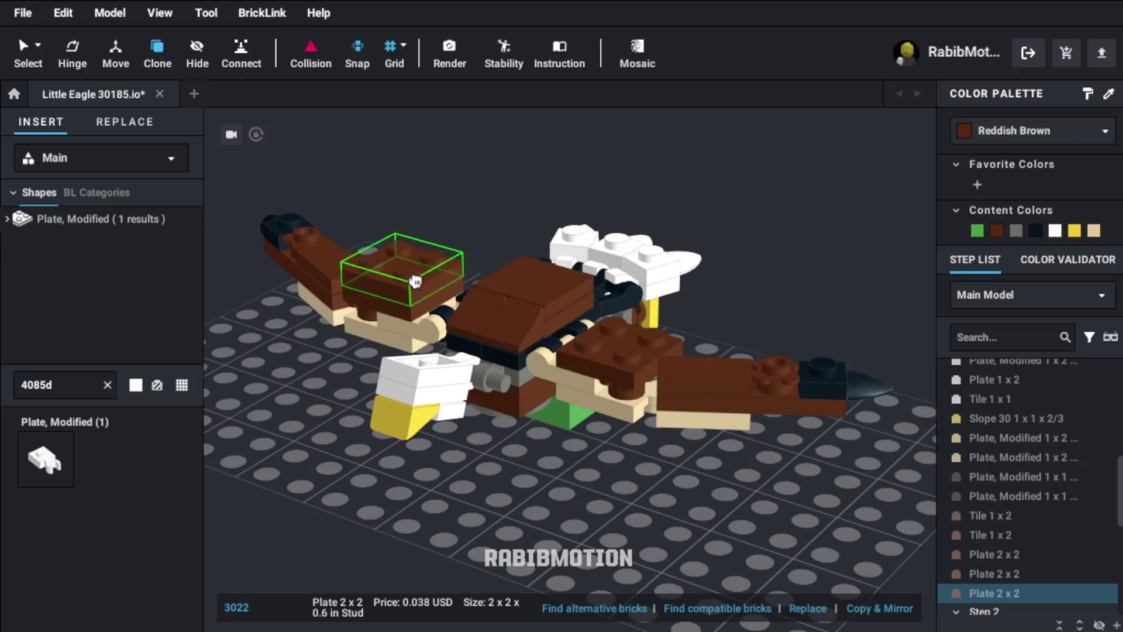
{"action": "key", "text": "Escape"}
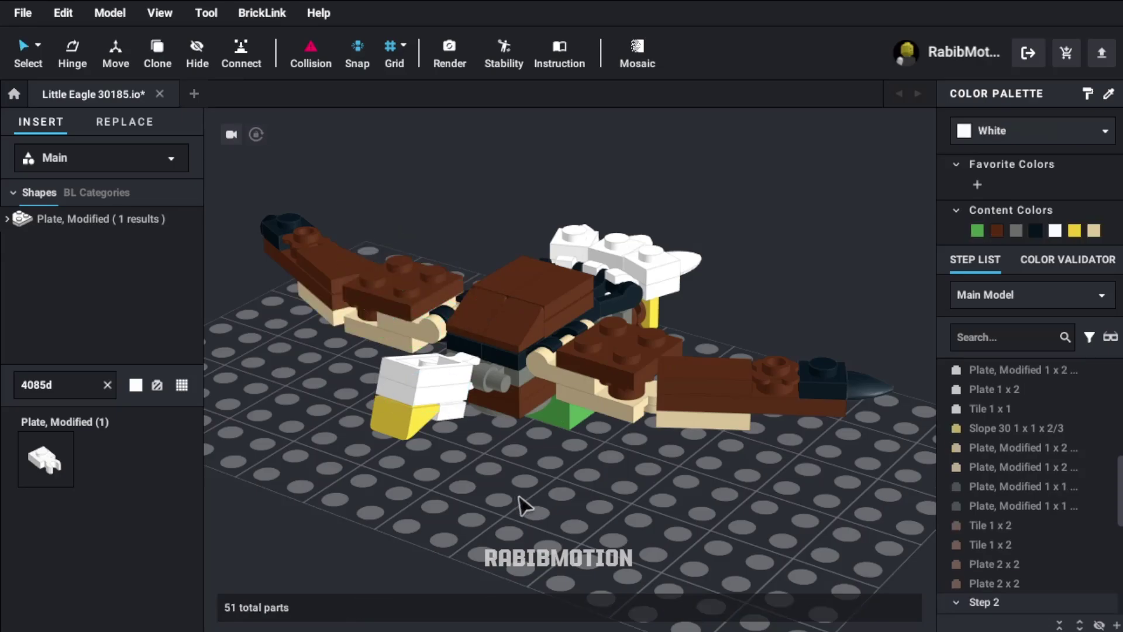
{"action": "right_click_drag", "start_coordinate": [519, 496], "coordinate": [546, 492]}
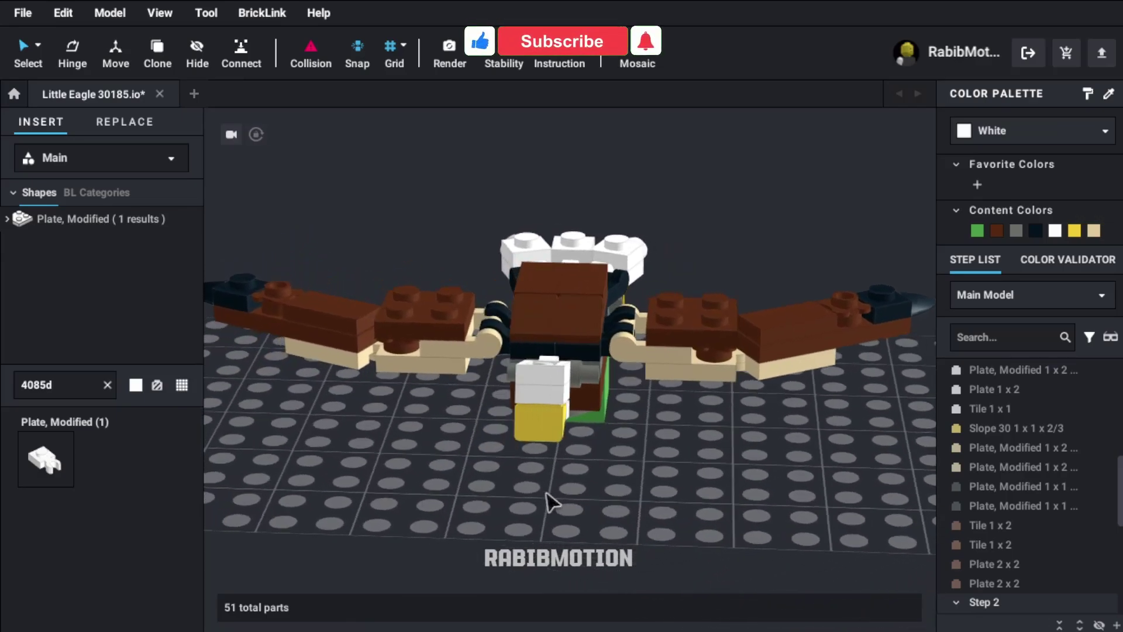